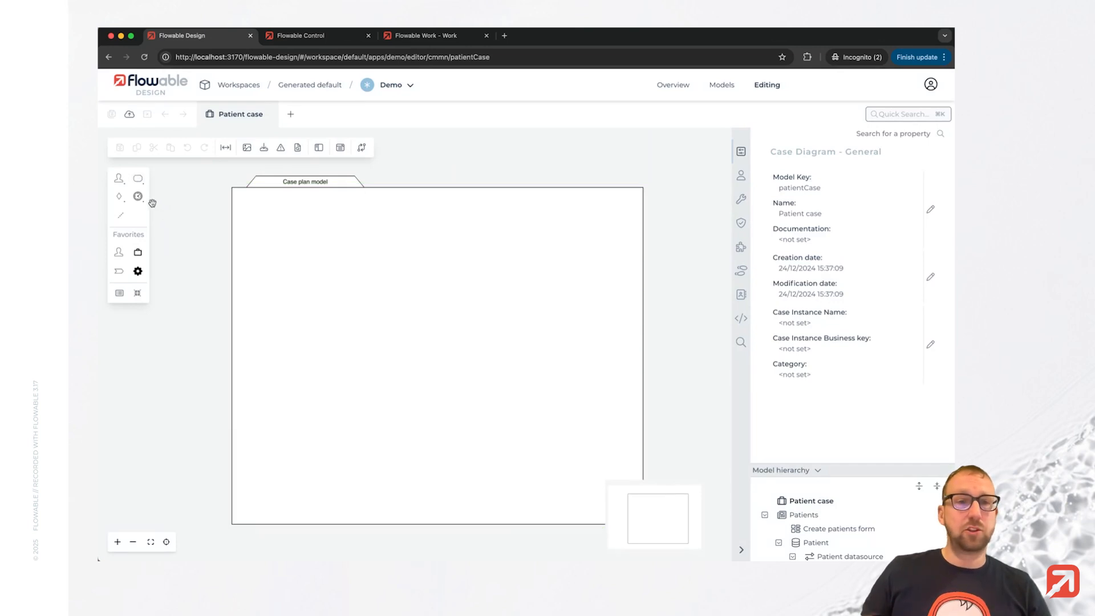
Add a Data object create task to the case plan and name it Patient create.
left_click(118, 178)
left_click(212, 402)
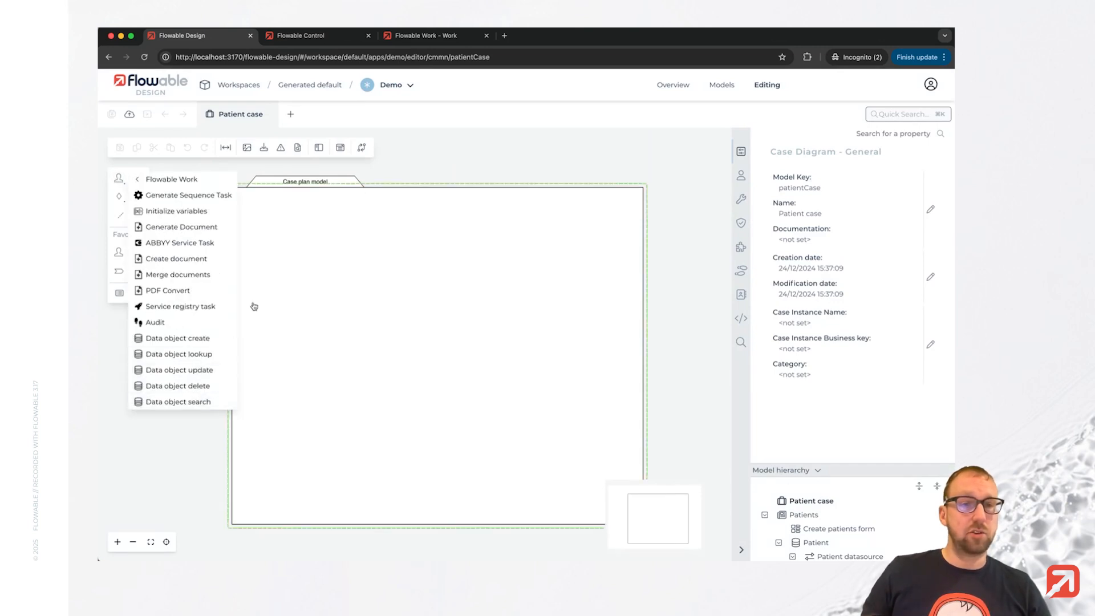
left_click_drag(201, 344, 330, 258)
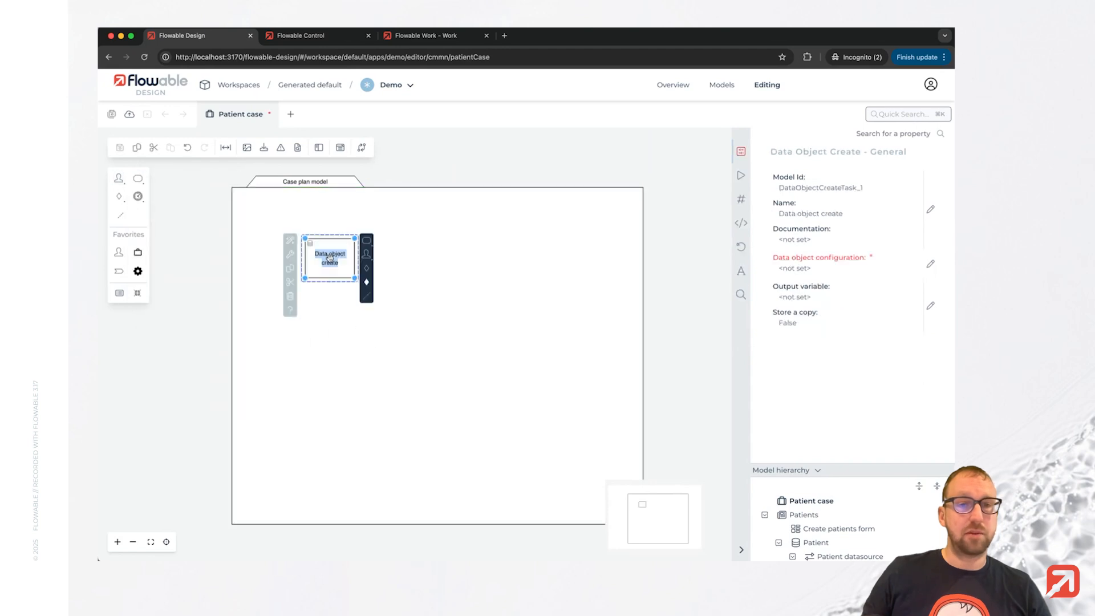
type("Patient create")
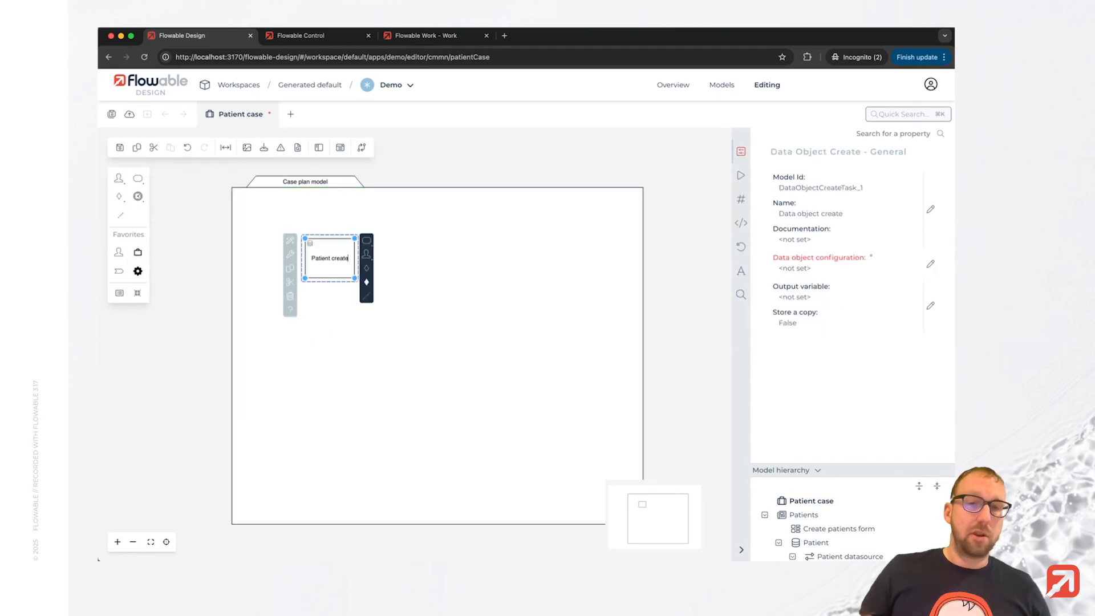
left_click(440, 272)
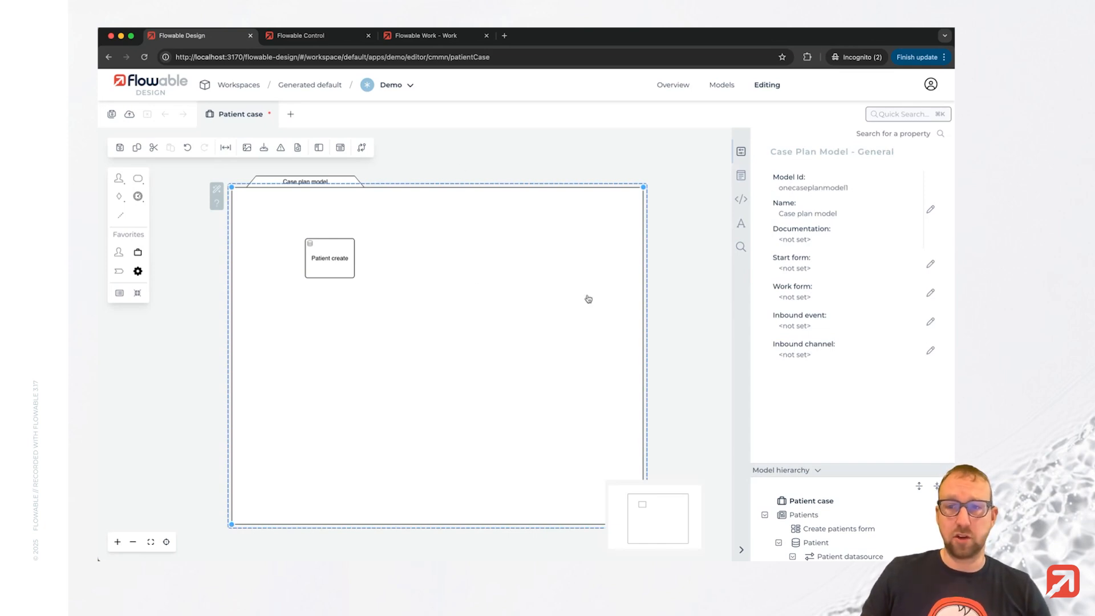
Link the existing Create patients form as the case plan model's start form.
left_click(900, 264)
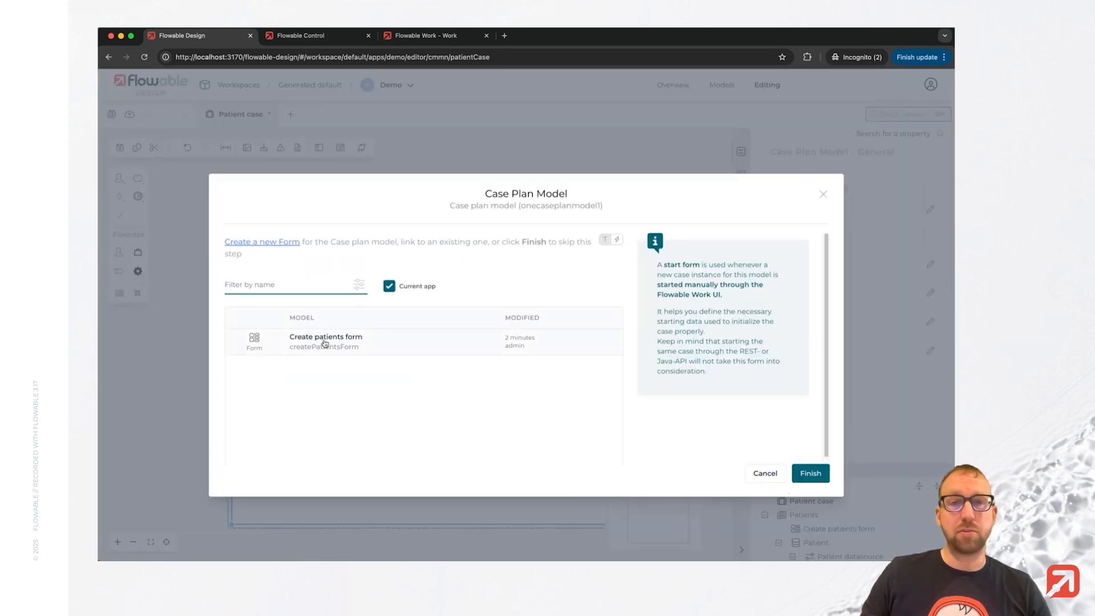
left_click(325, 343)
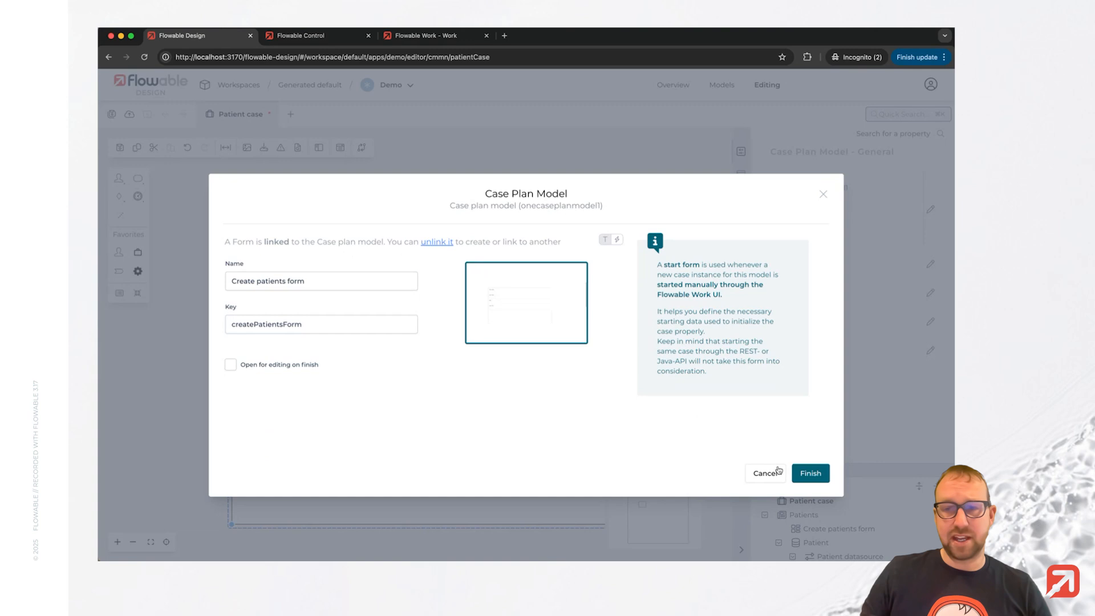
left_click(804, 475)
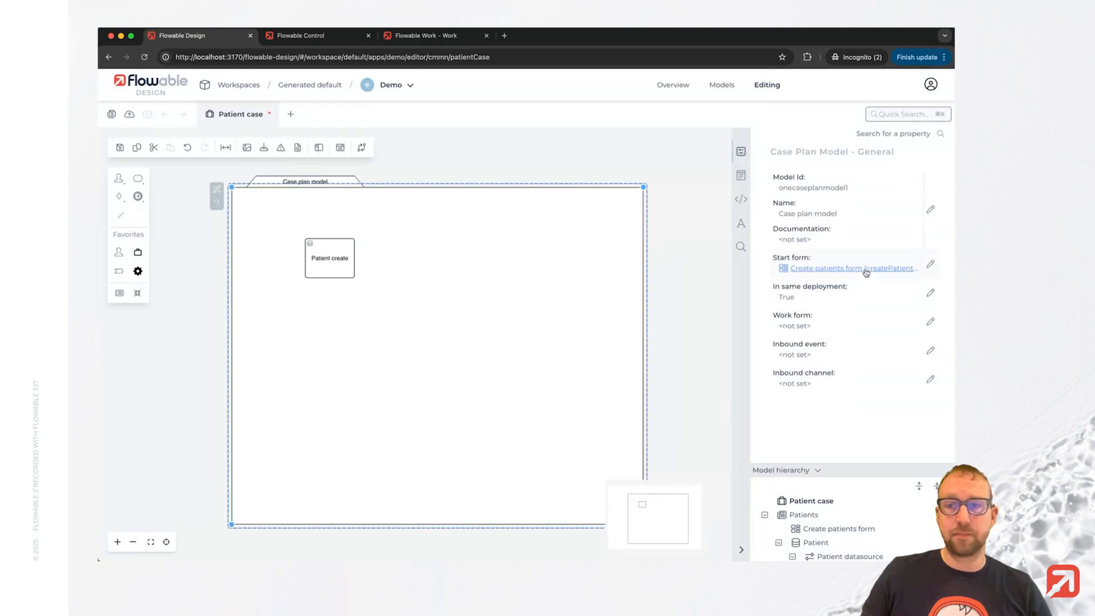
Open the Create patients form, remove the Last visit field, and save the form.
left_click(866, 273)
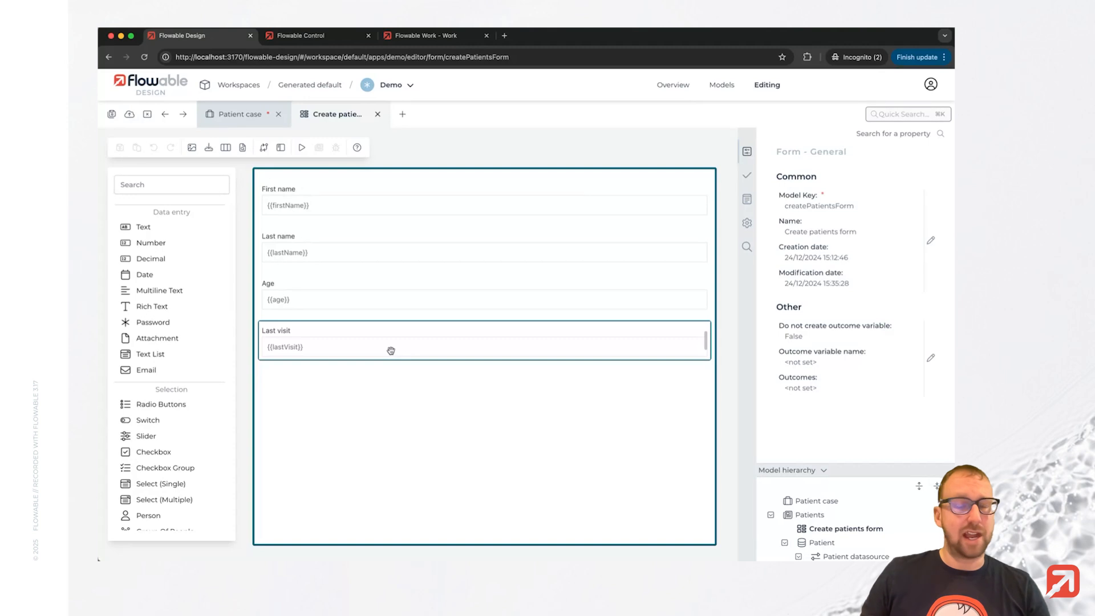
left_click(351, 348)
left_click(246, 386)
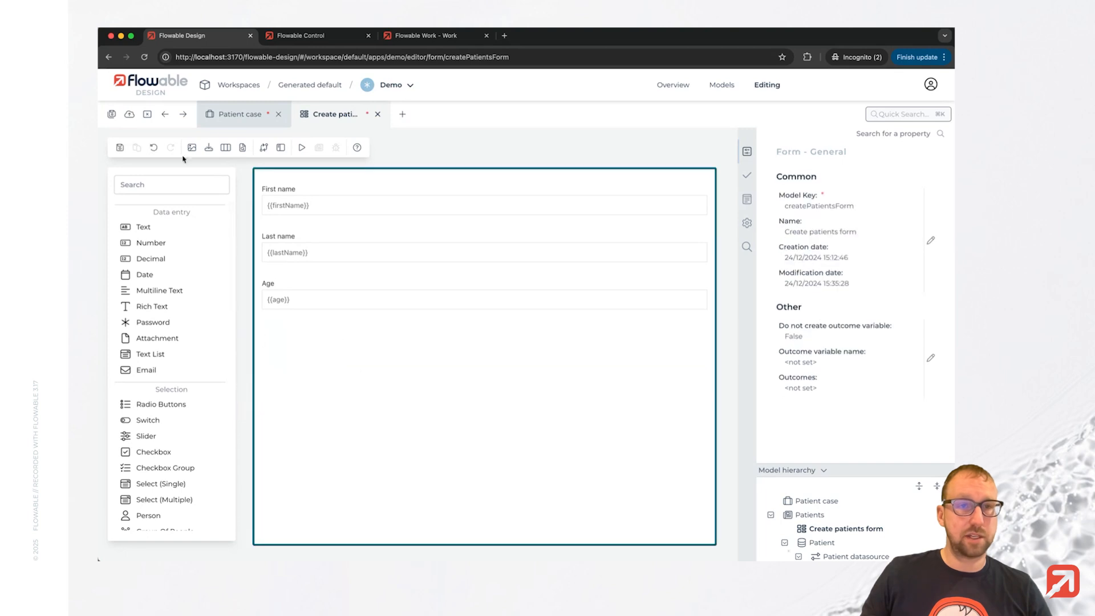
left_click(111, 114)
Return to the Patient case diagram and move the Patient create task toward the case plan's upper-left corner.
left_click(239, 114)
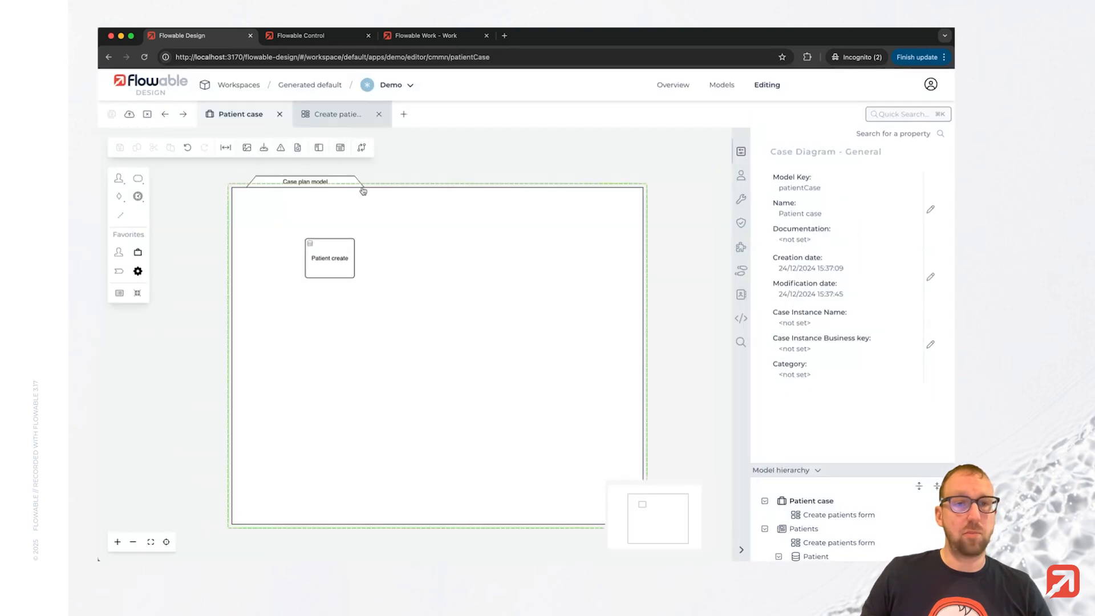
left_click_drag(333, 271, 292, 256)
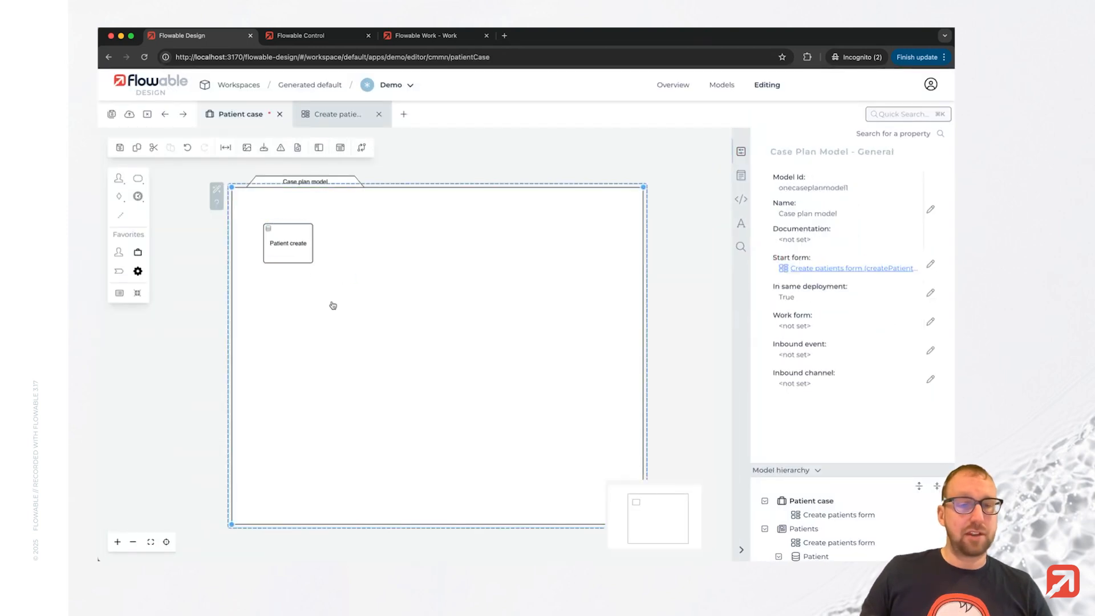
left_click(292, 256)
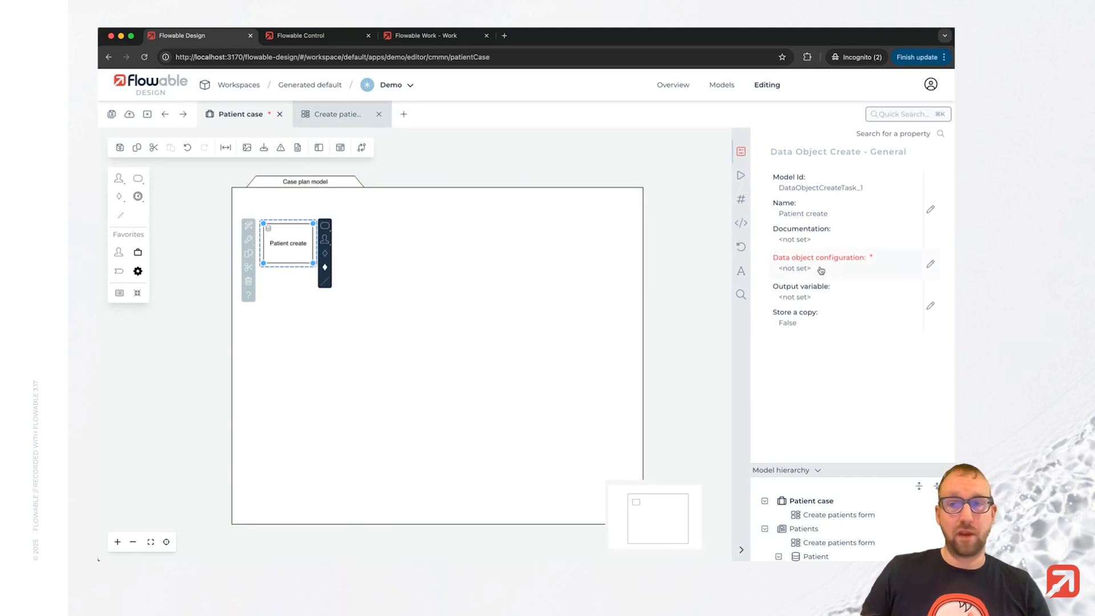
Configure the Patient create task's data object as Patient and switch to its operation settings.
left_click(930, 265)
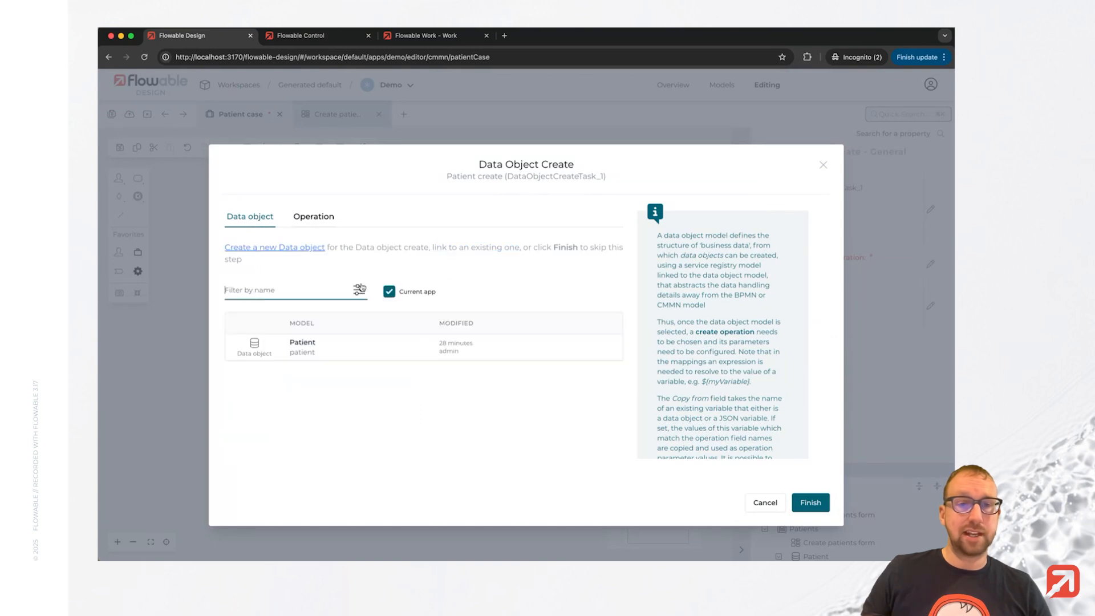
left_click(324, 353)
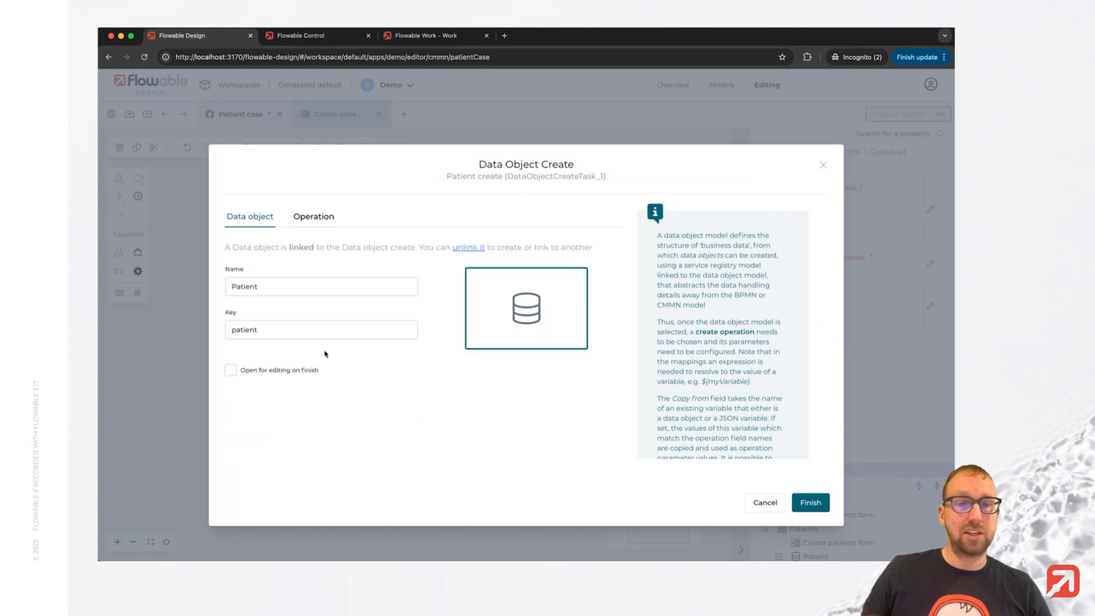
left_click(315, 218)
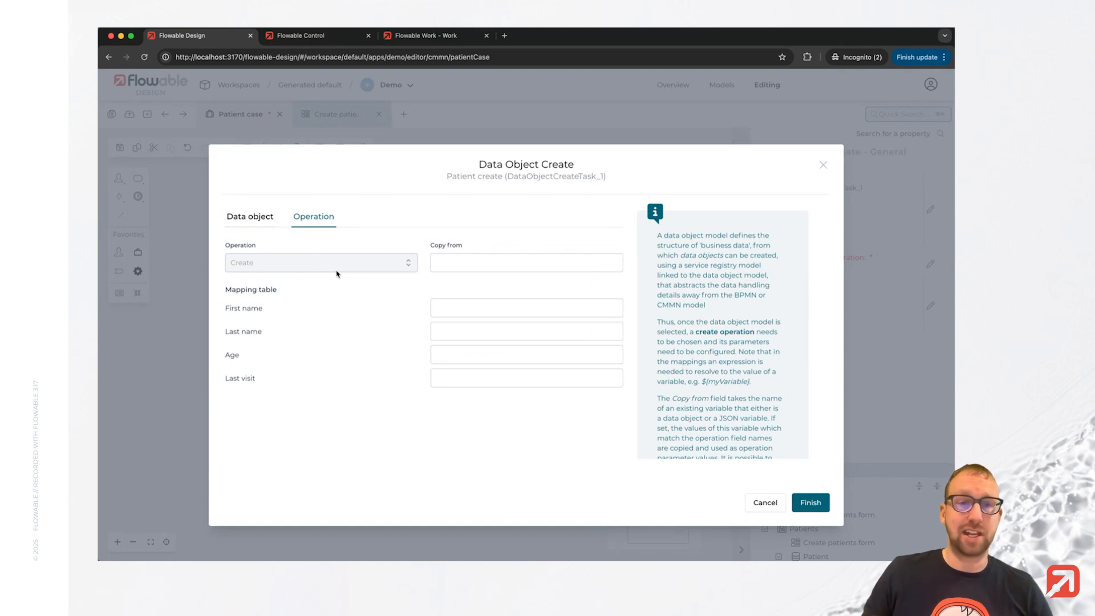
Map First name to ${firstName}, Last name to ${lastName}, Age to ${age}, Last visit to ${flwTimeUtils.currentLocalDate()}, and finish.
left_click(455, 311)
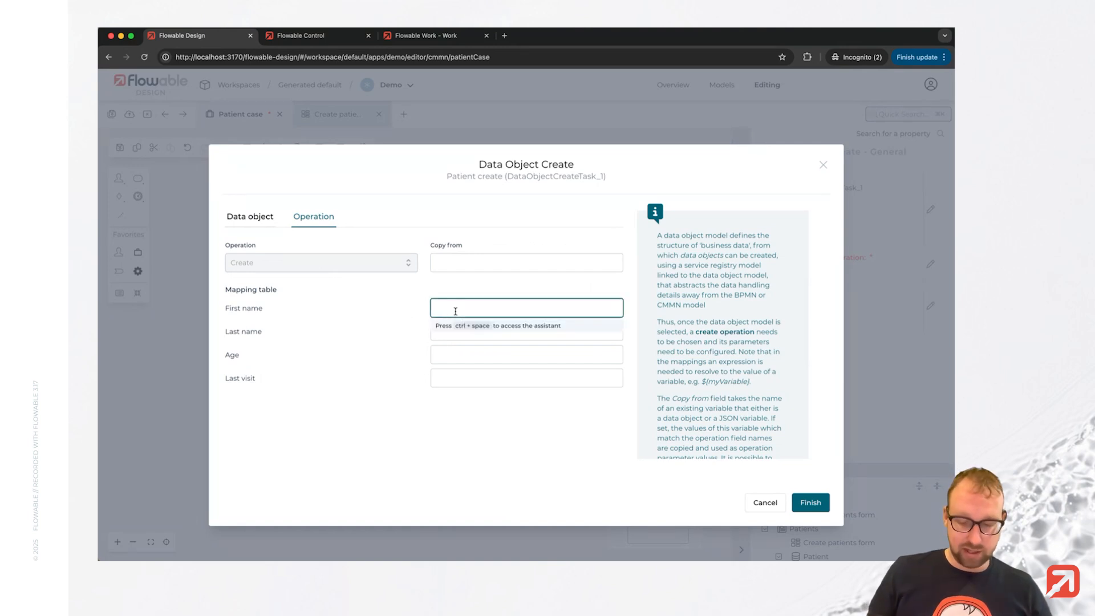
type("${}")
type("fi")
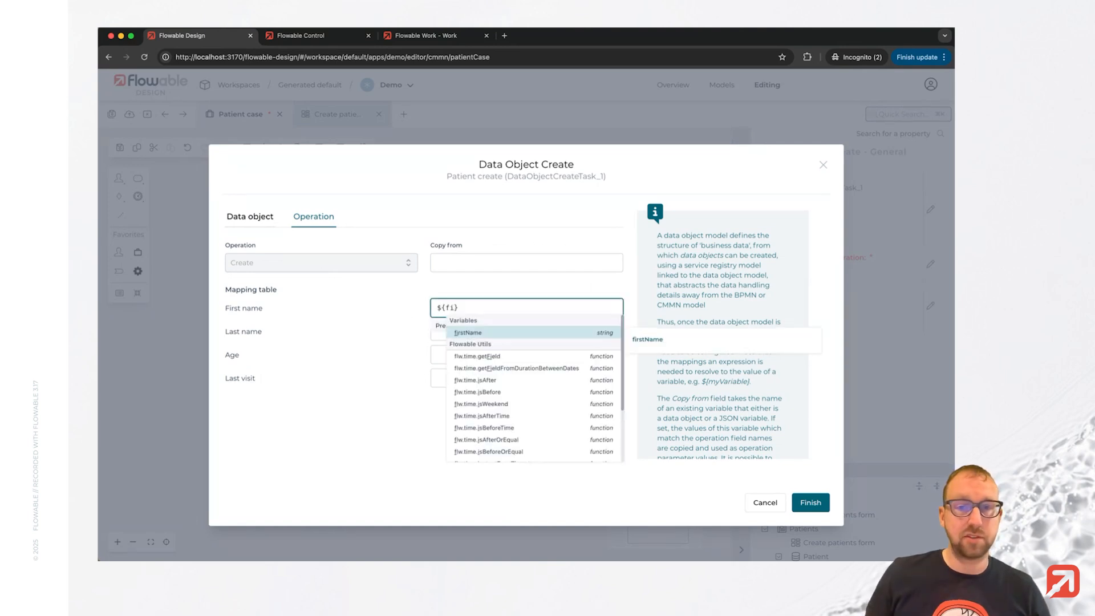
key("Return")
key("Tab")
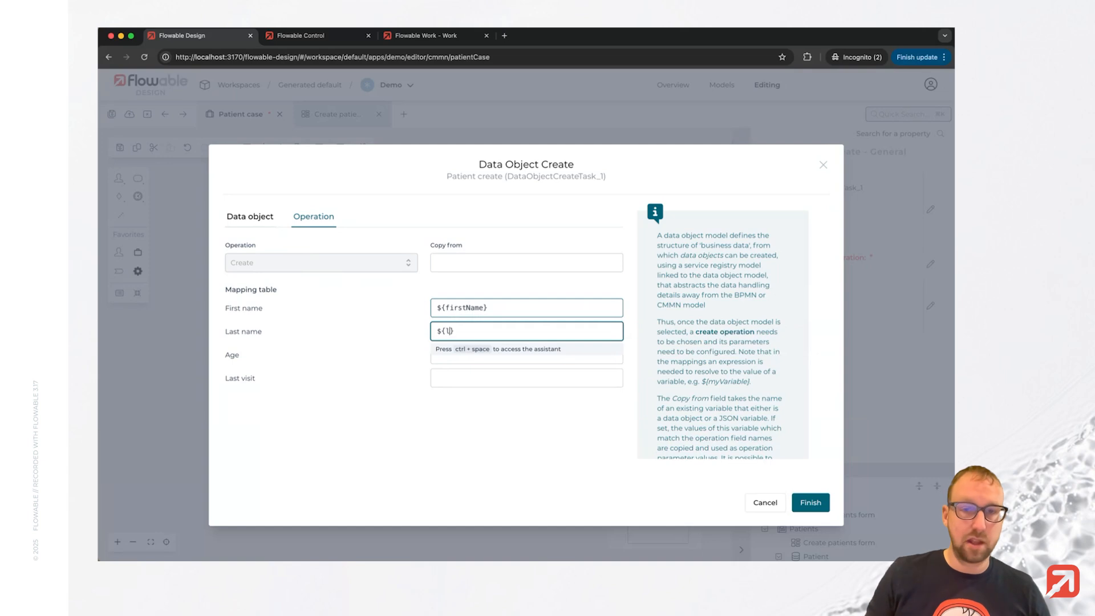
type("${l")
key("Return")
key("Tab")
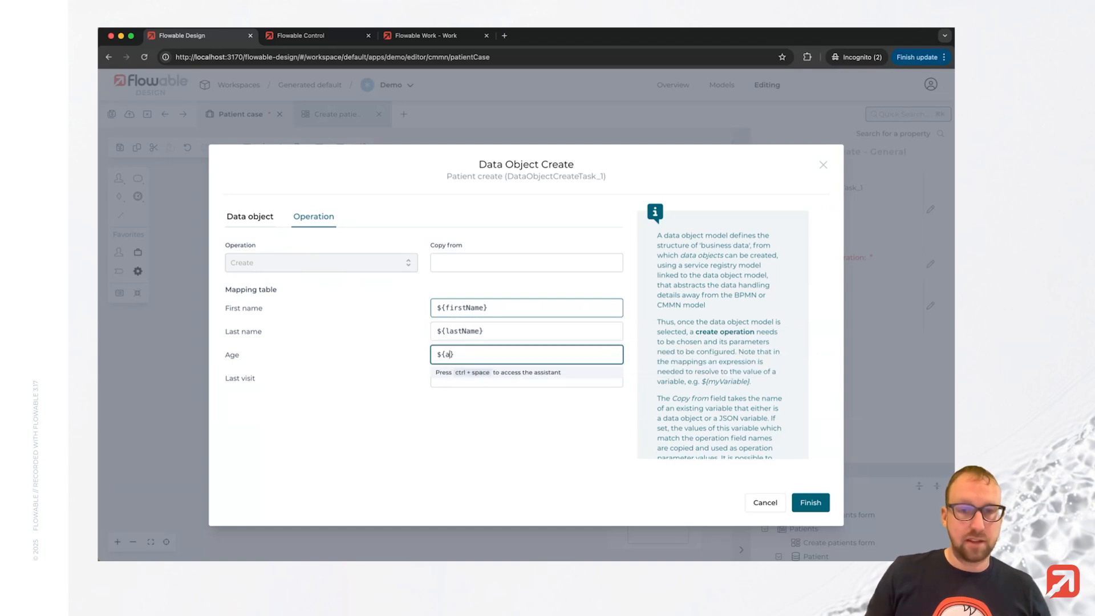
type("${a")
key("Return")
key("Tab")
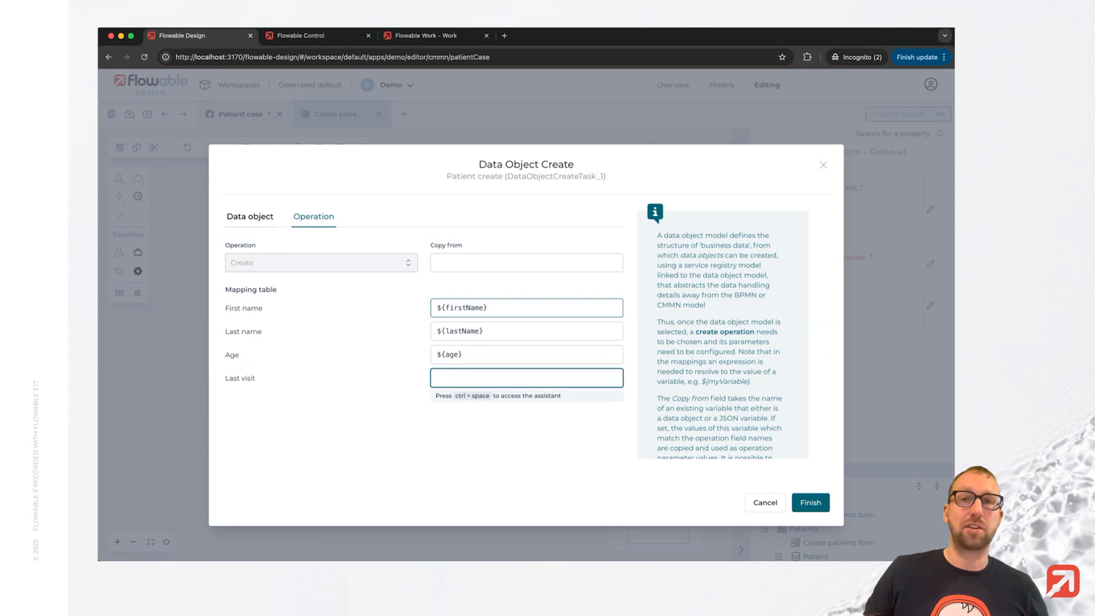
type("${flwTimeUtils.currentLocalDate()}")
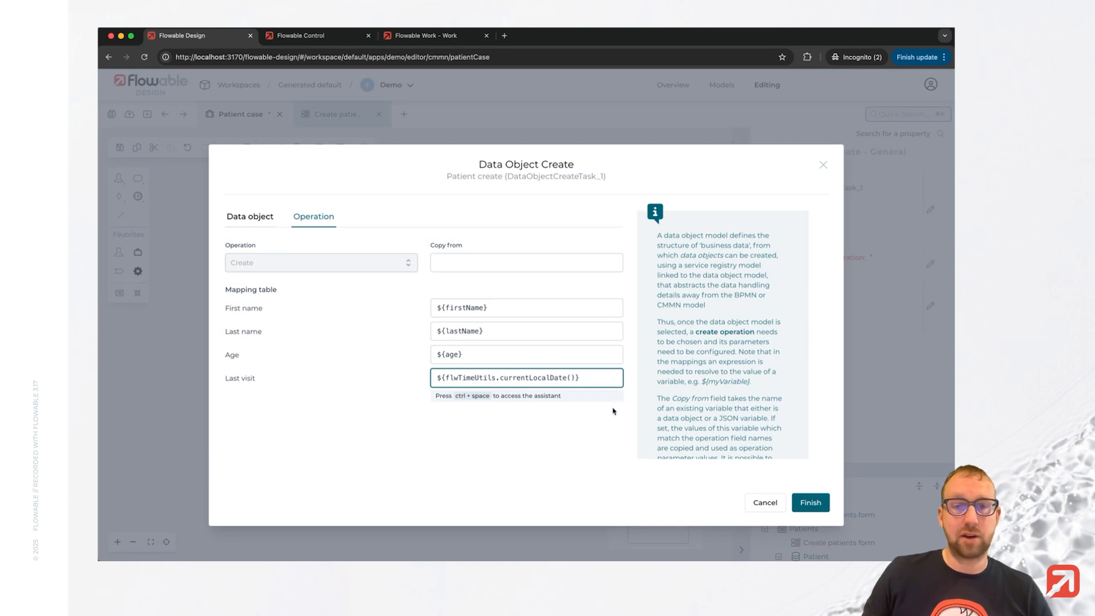
left_click(816, 499)
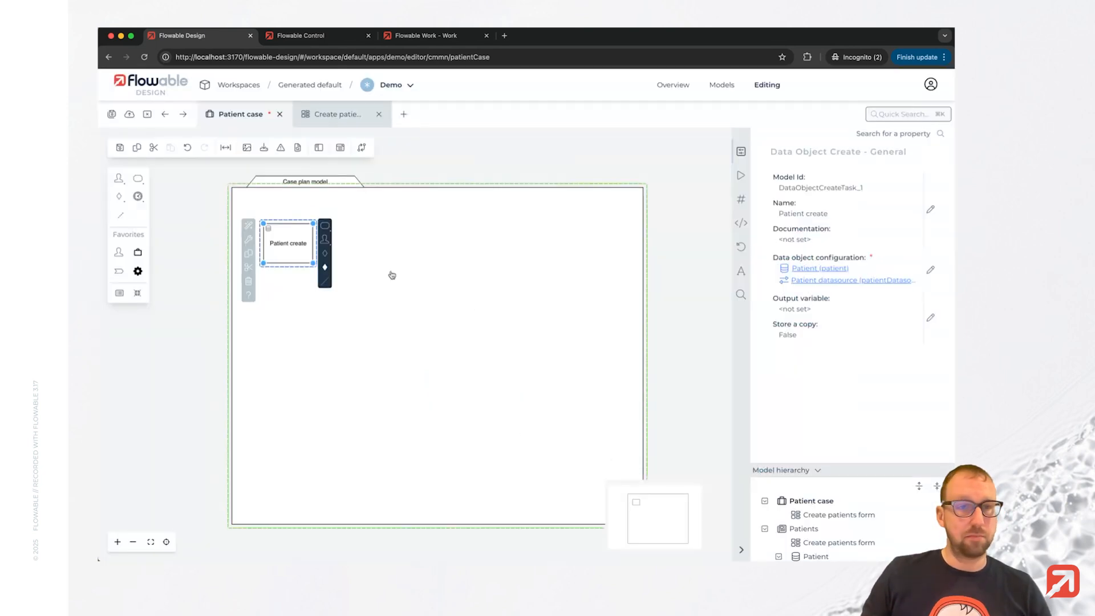
Save the case model and publish the app.
left_click(112, 114)
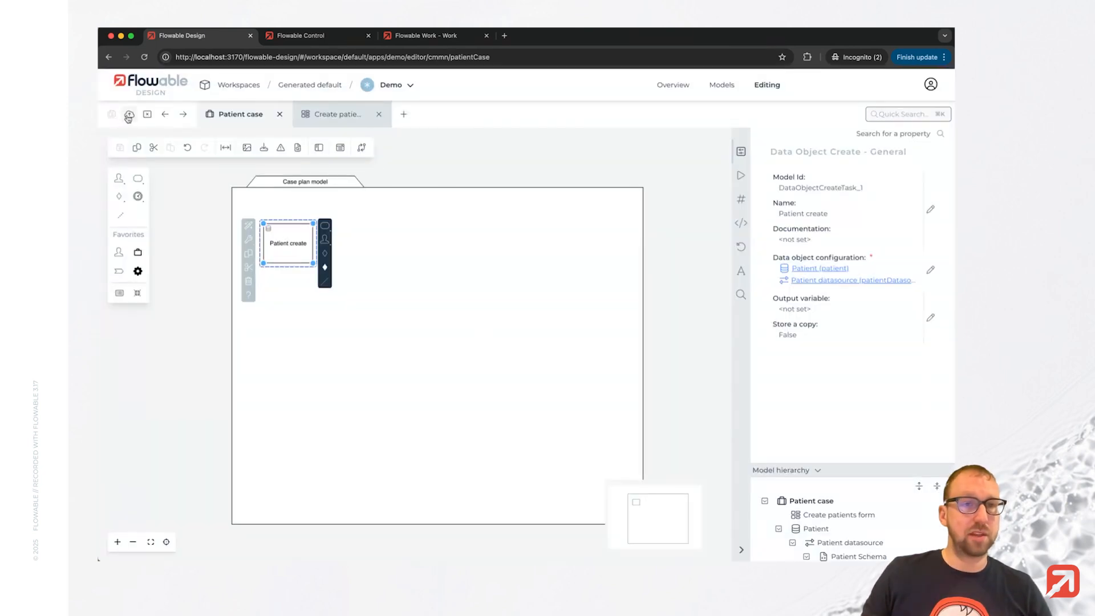
left_click(129, 114)
left_click(749, 422)
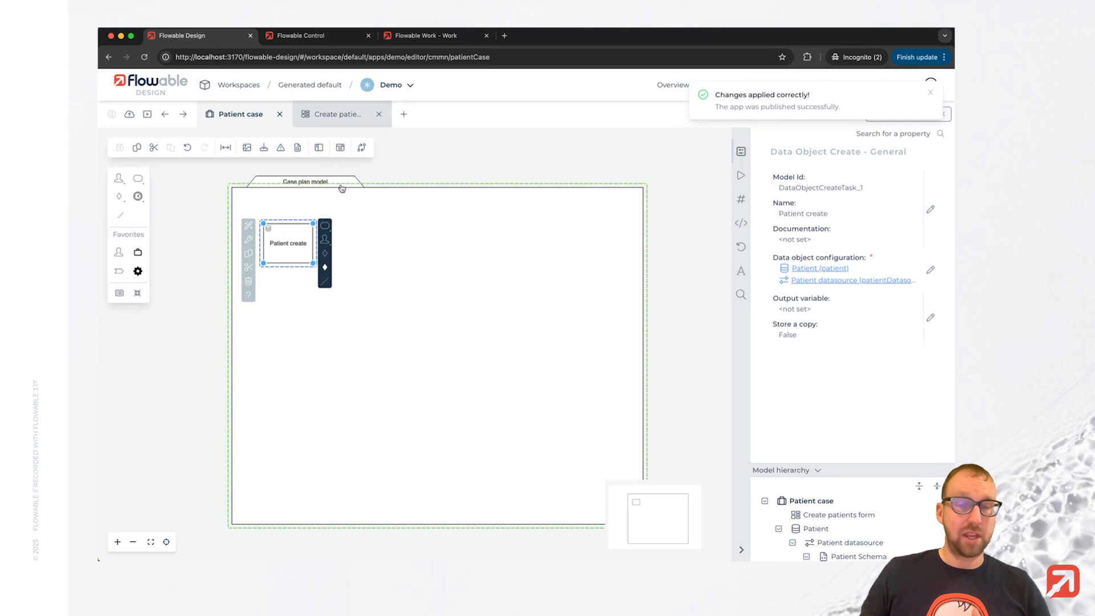
In Flowable Work, create a new patient case, entering the patient's first and last name and age 45.
left_click(425, 36)
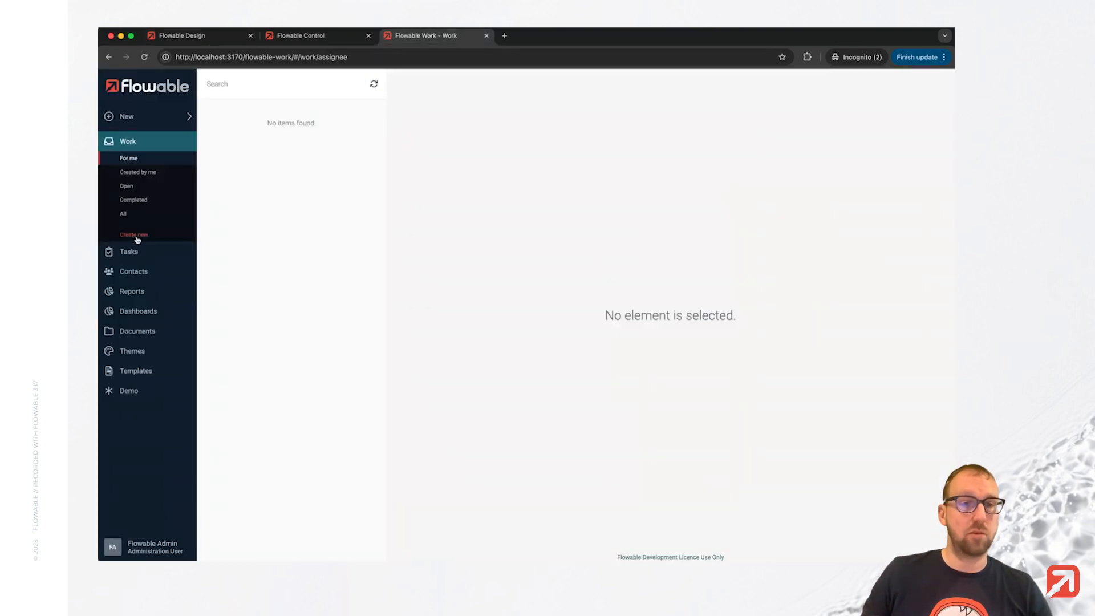
left_click(137, 239)
left_click(457, 302)
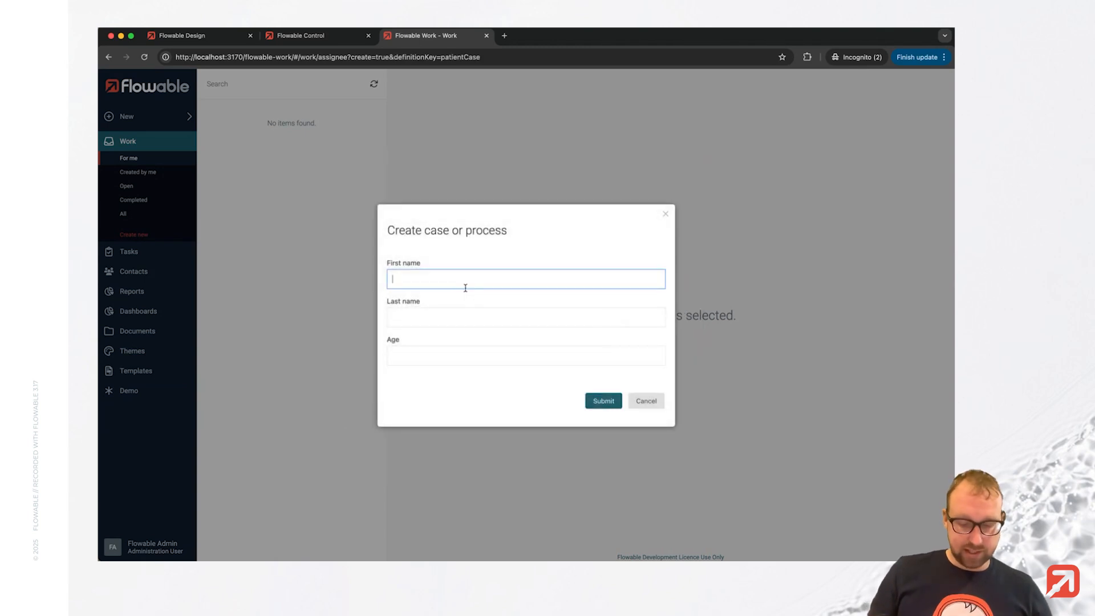
type("Clark")
key("Tab")
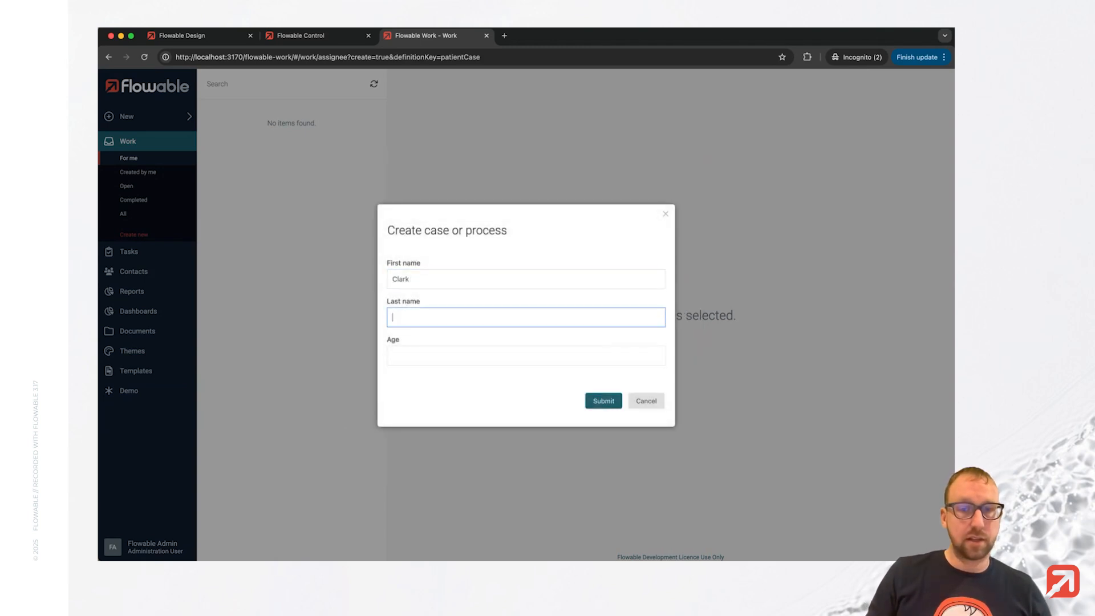
key("Tab")
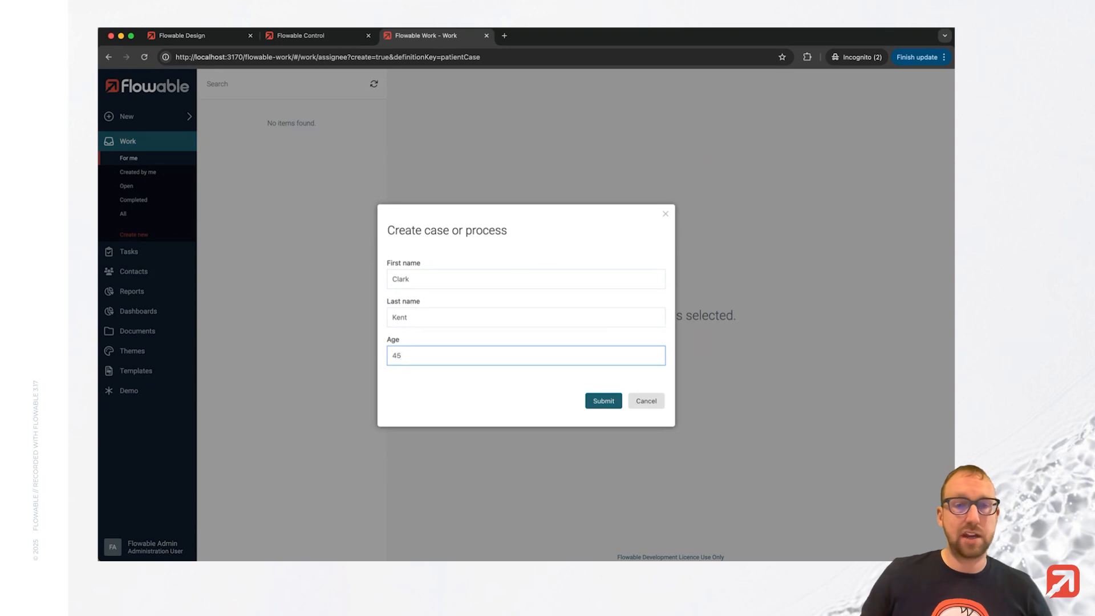
left_click(596, 401)
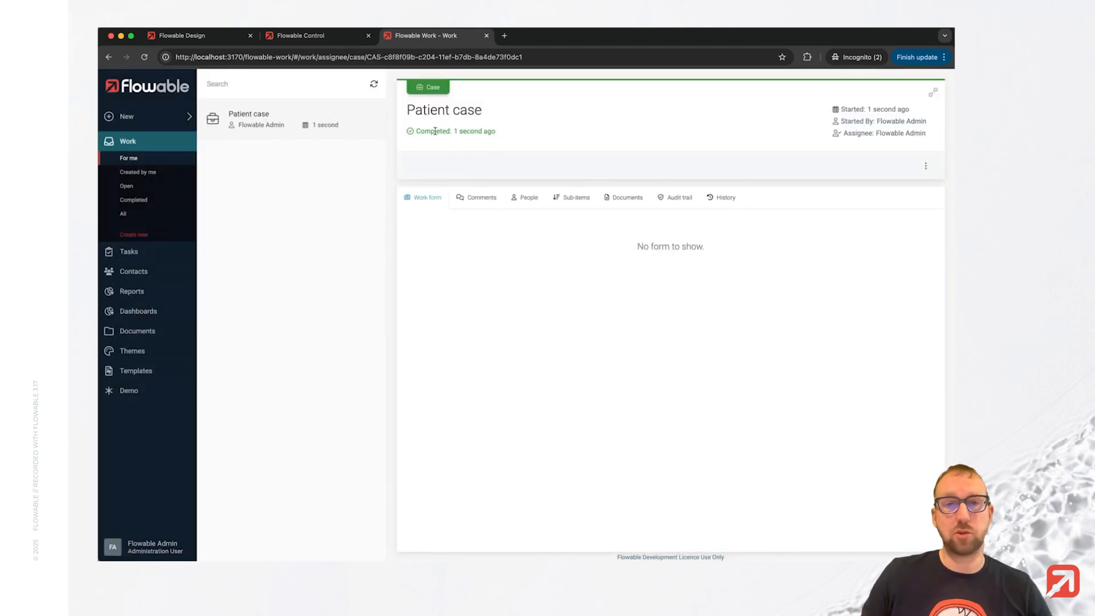
left_click_drag(435, 131, 492, 131)
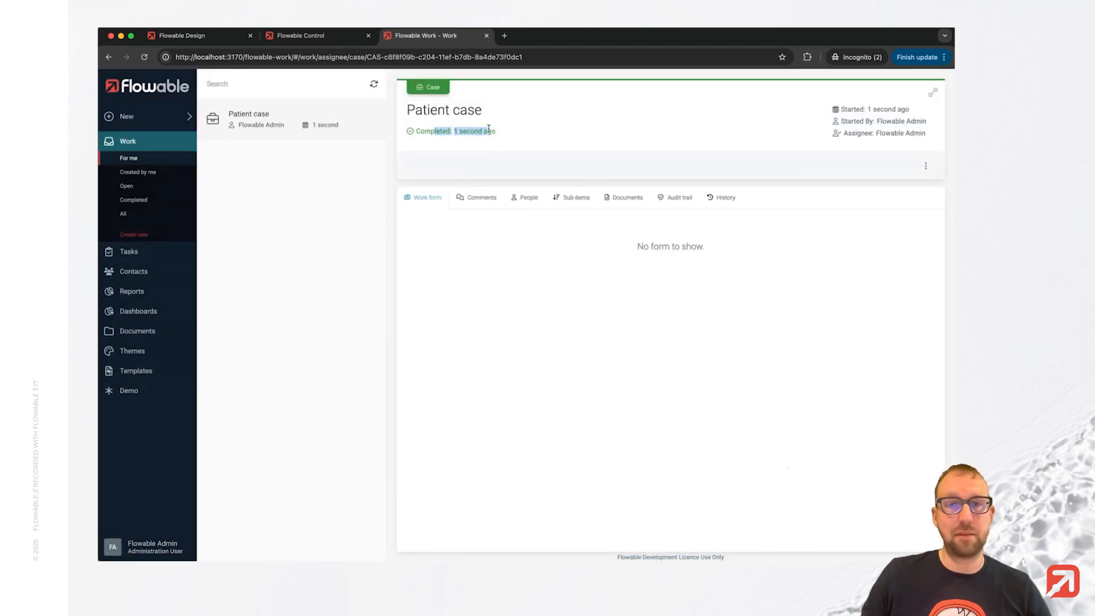
left_click(486, 173)
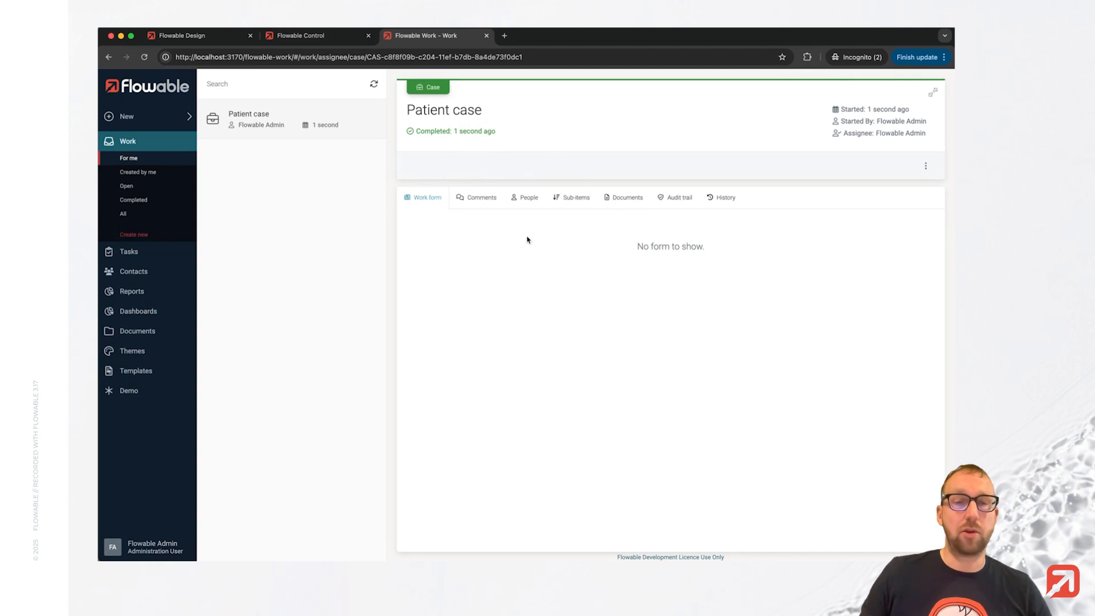
Open the Demo Patients list and sort the patients table by Age.
left_click(130, 391)
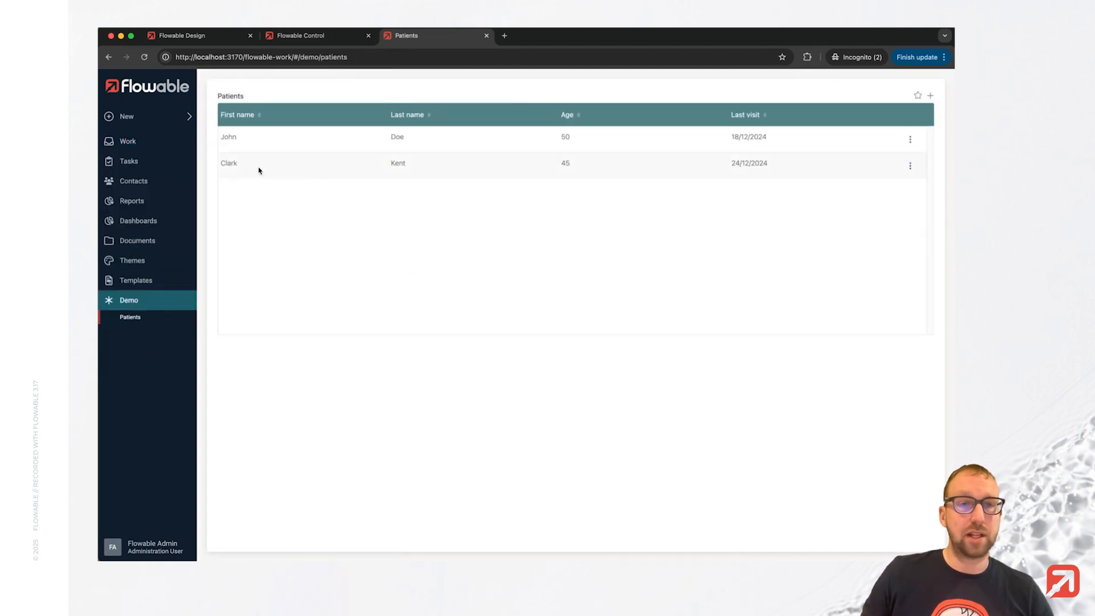
left_click_drag(222, 165, 416, 186)
left_click(426, 279)
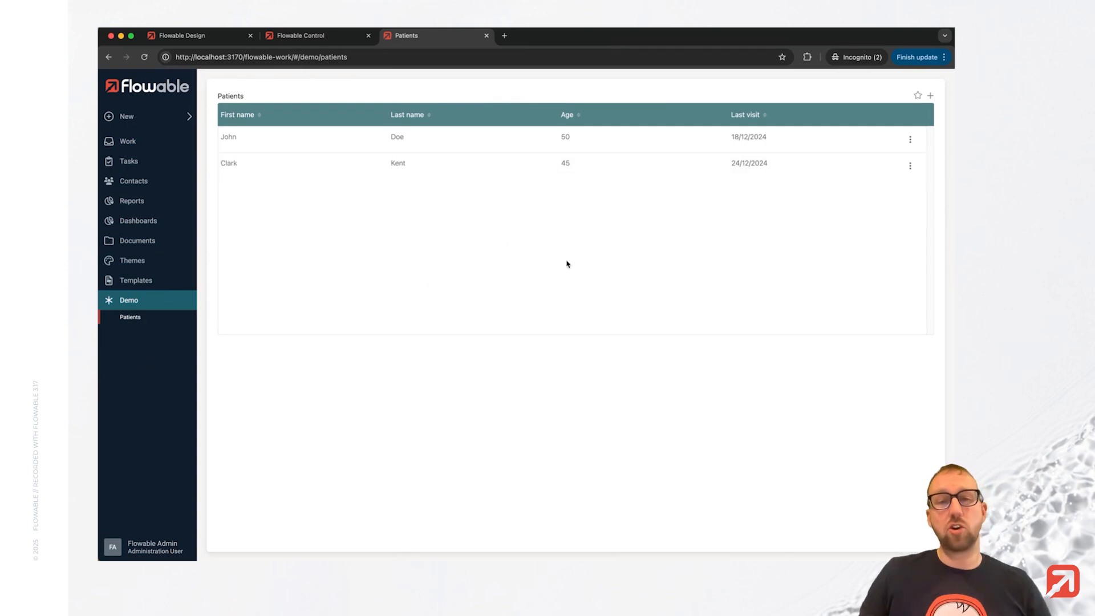
left_click(579, 117)
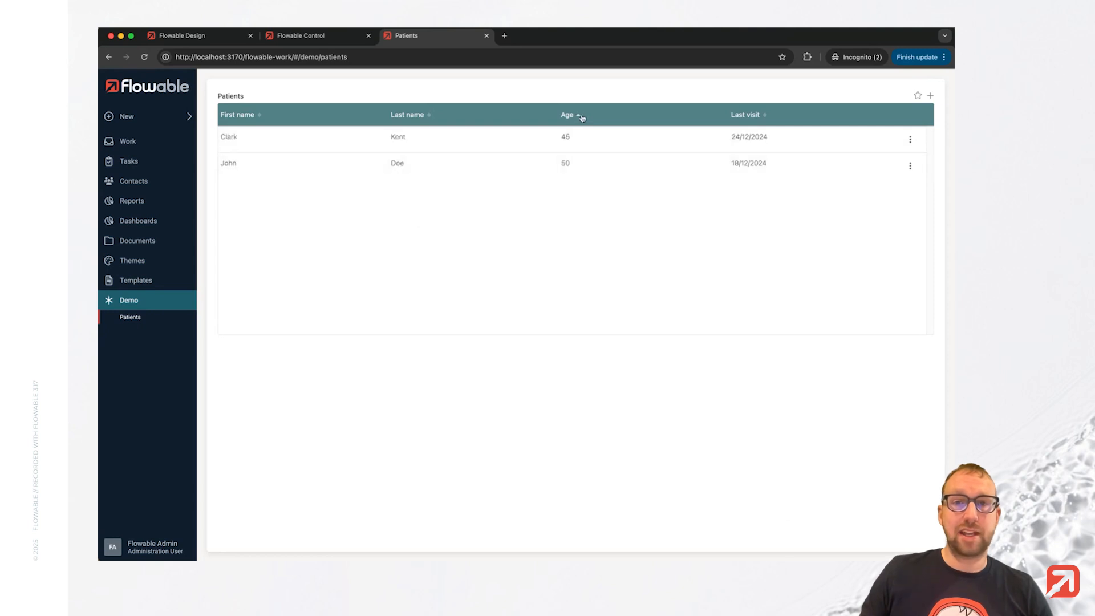
left_click(581, 118)
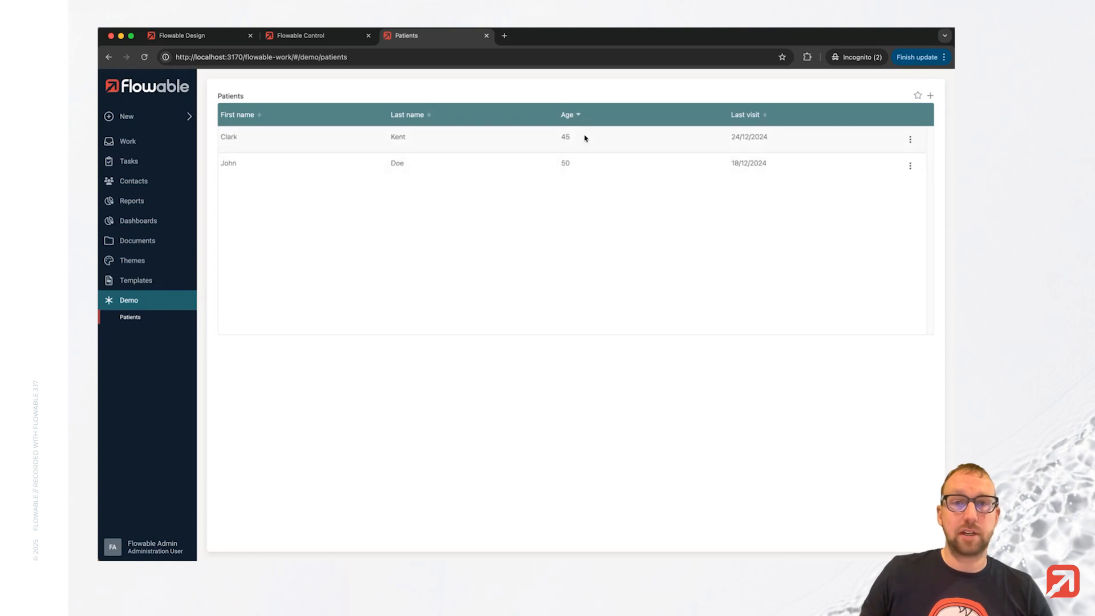
Sort the patients table by Last name.
left_click(429, 117)
left_click(429, 117)
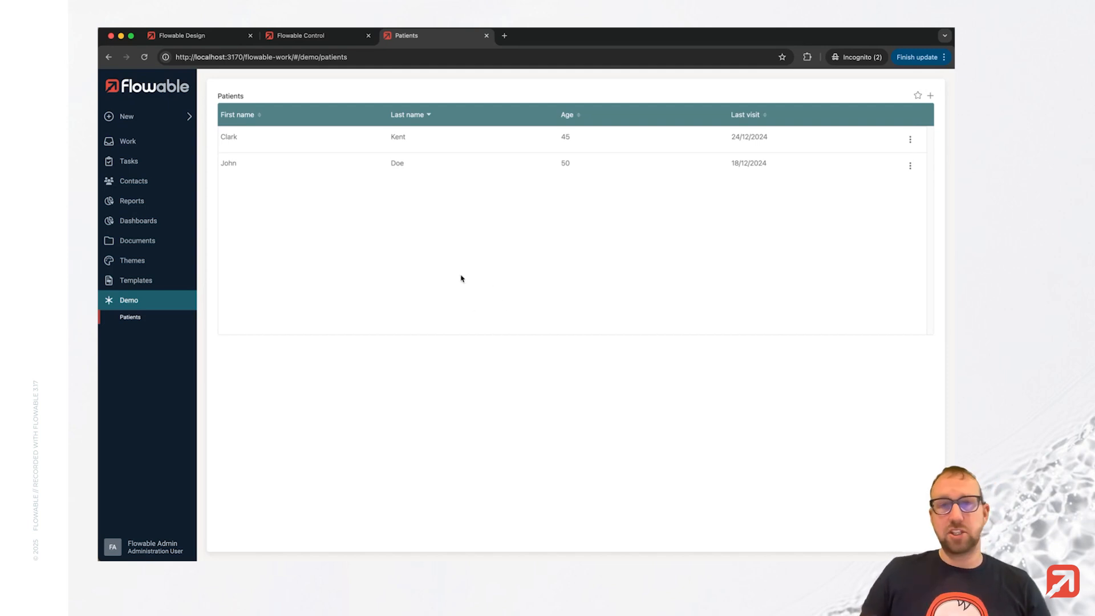
Back in the case model, add a user event listener named Edit to the case plan.
left_click(190, 38)
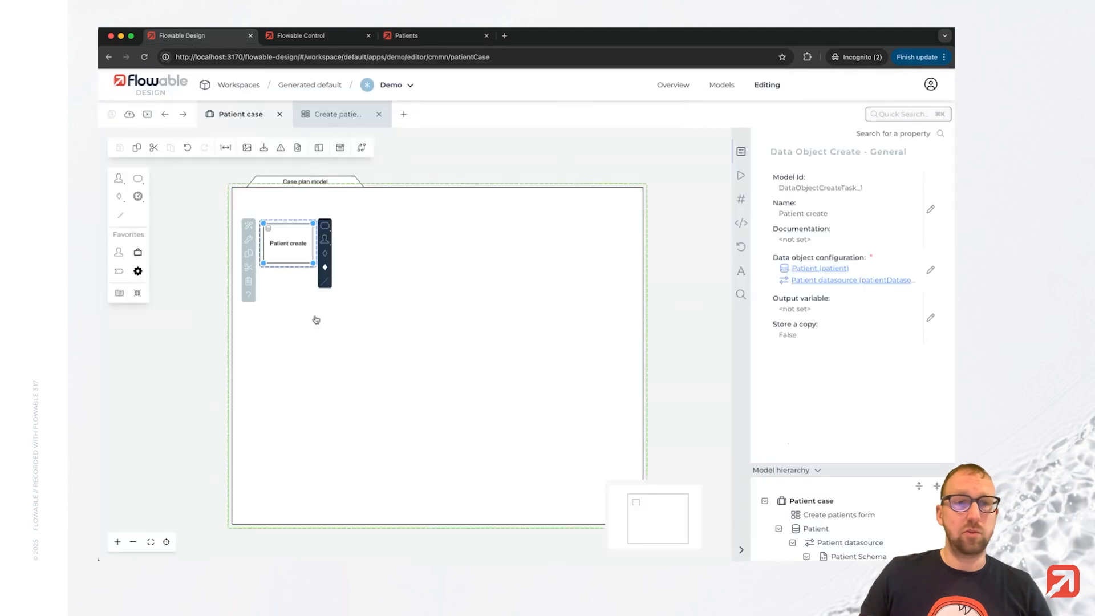
left_click(334, 333)
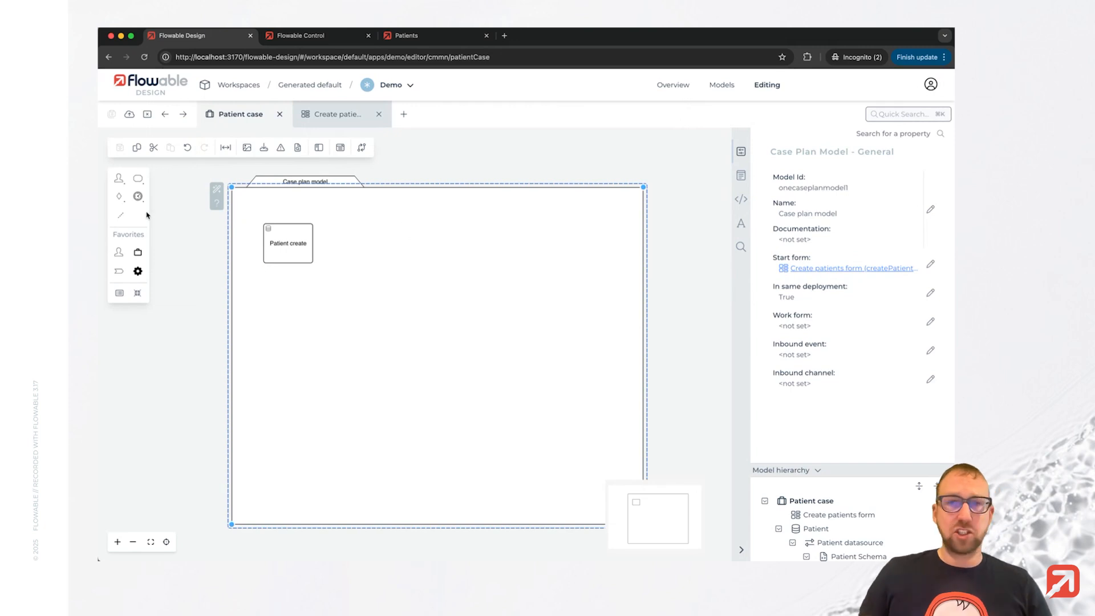
left_click(138, 196)
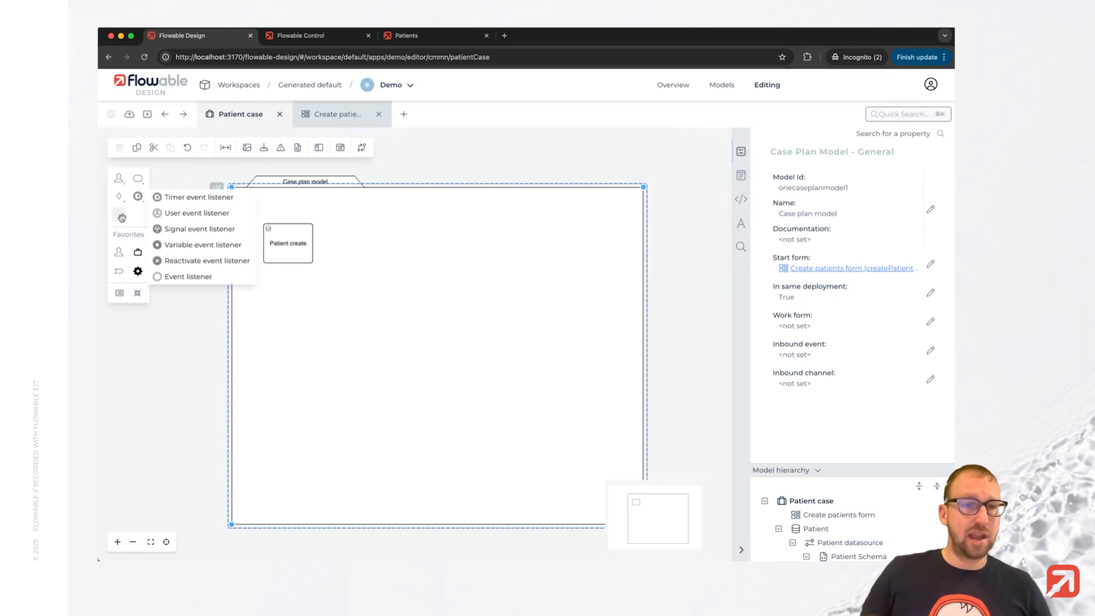
left_click_drag(172, 215, 274, 307)
double_click(273, 305)
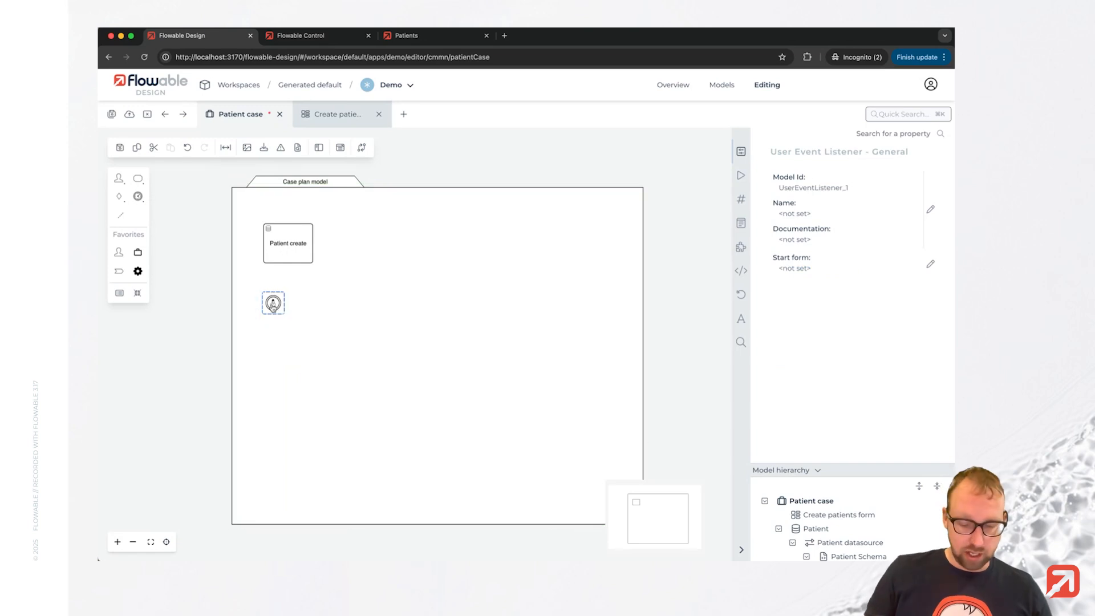
type("Edit")
left_click(367, 328)
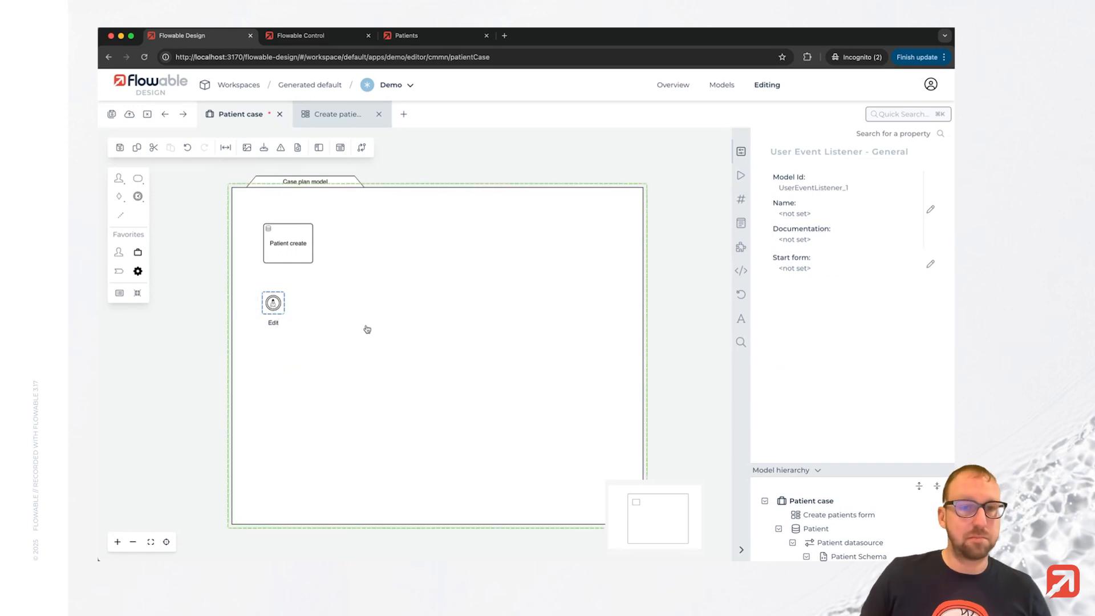
Connect a new process task from the Edit listener and name it Update patient.
left_click(274, 303)
left_click(293, 305)
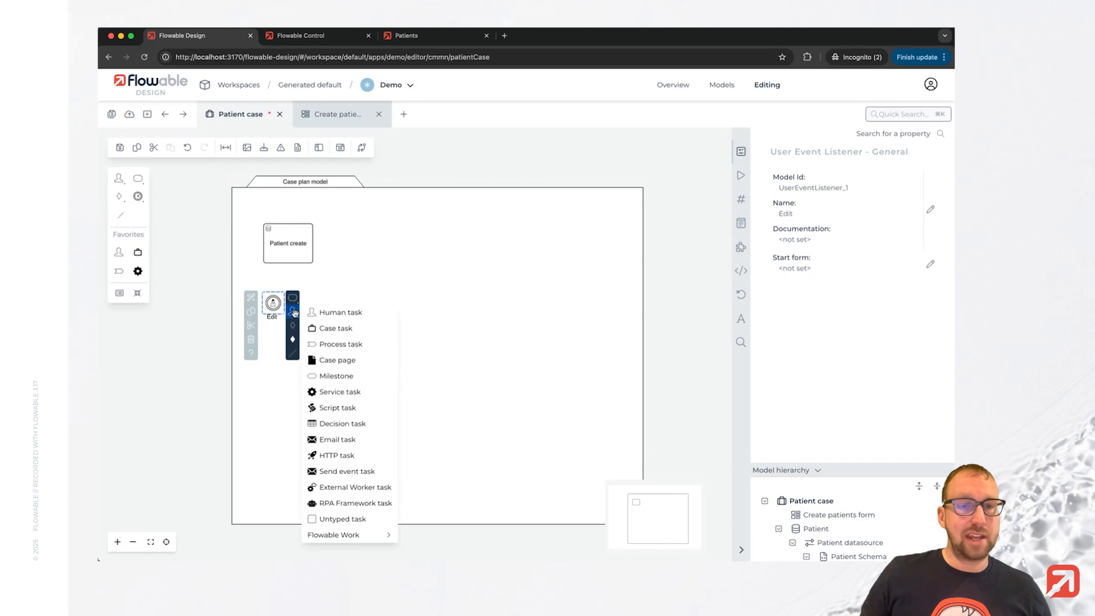
left_click(355, 345)
left_click_drag(337, 319, 354, 324)
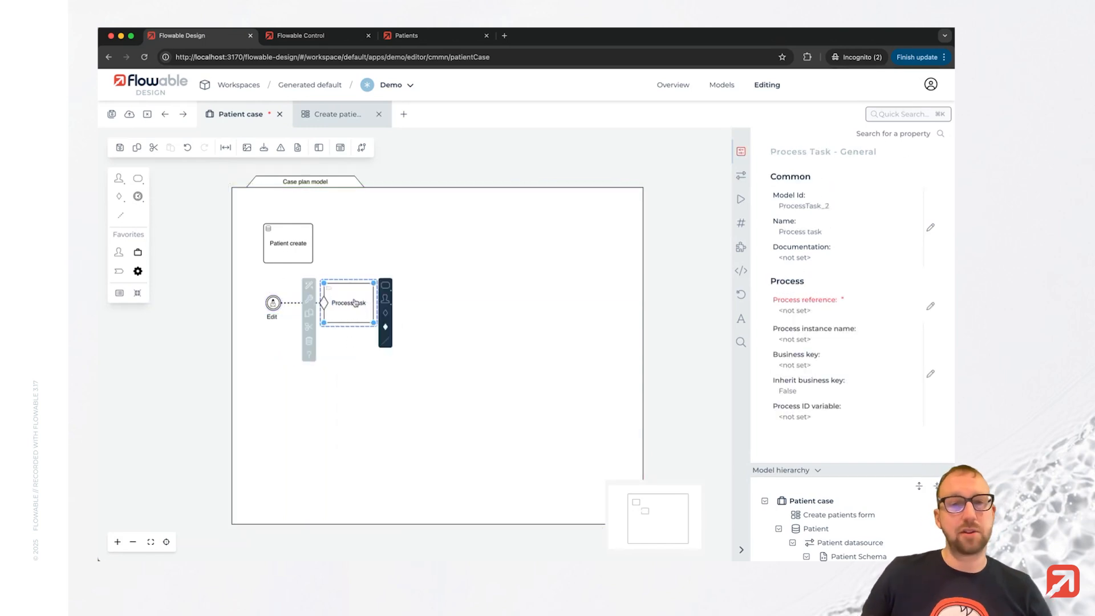
double_click(355, 303)
type("Update")
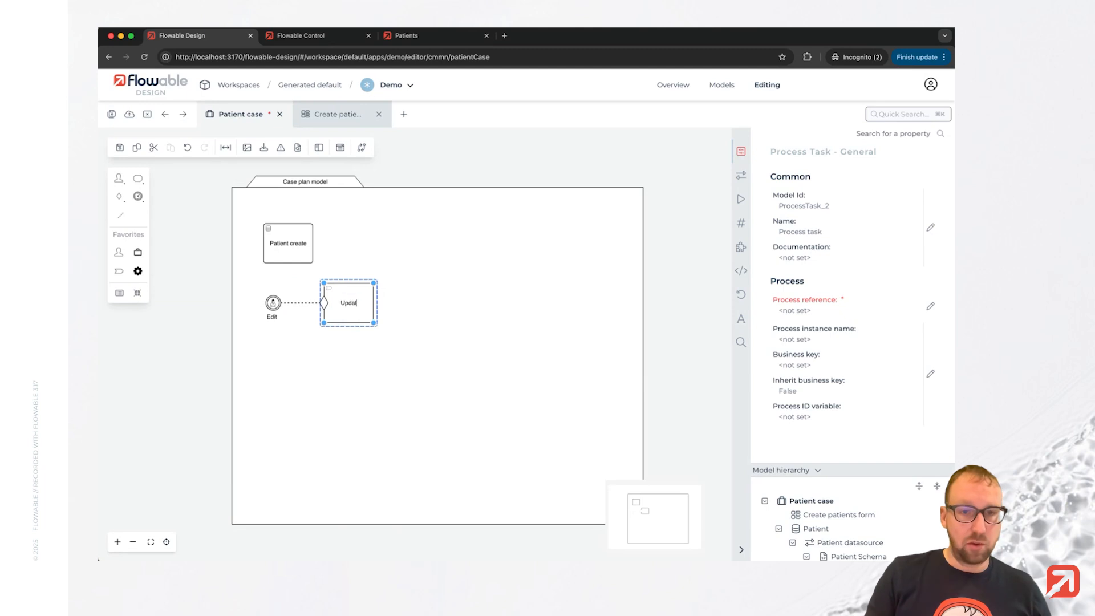
type(" patient")
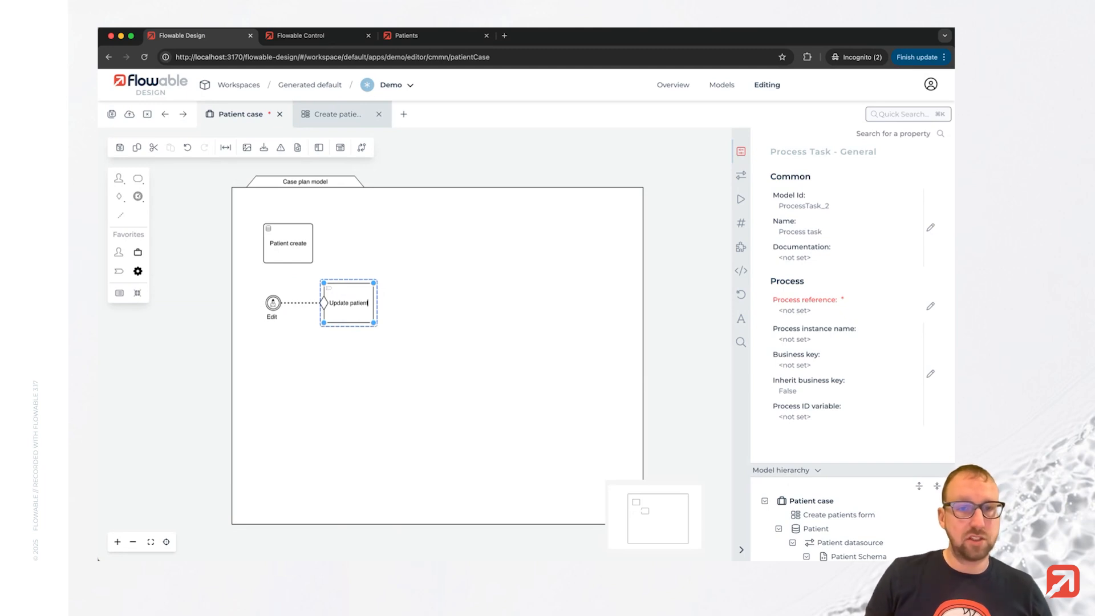
key("Return")
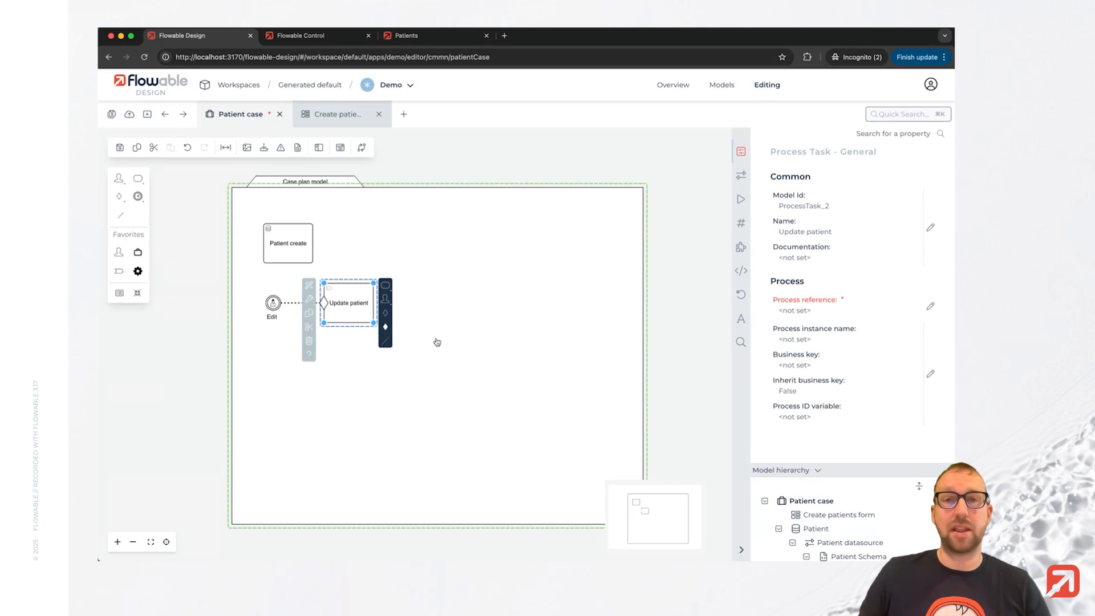
Create a new referenced process named Update patient process for the task and finish, opening it for editing.
left_click(930, 306)
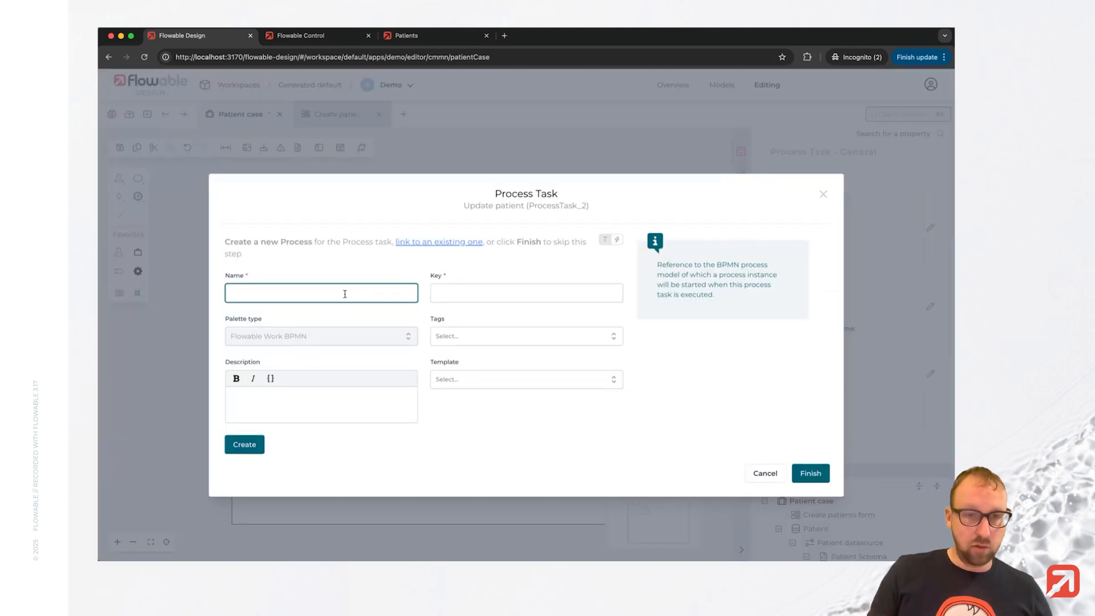
type("Update patient ")
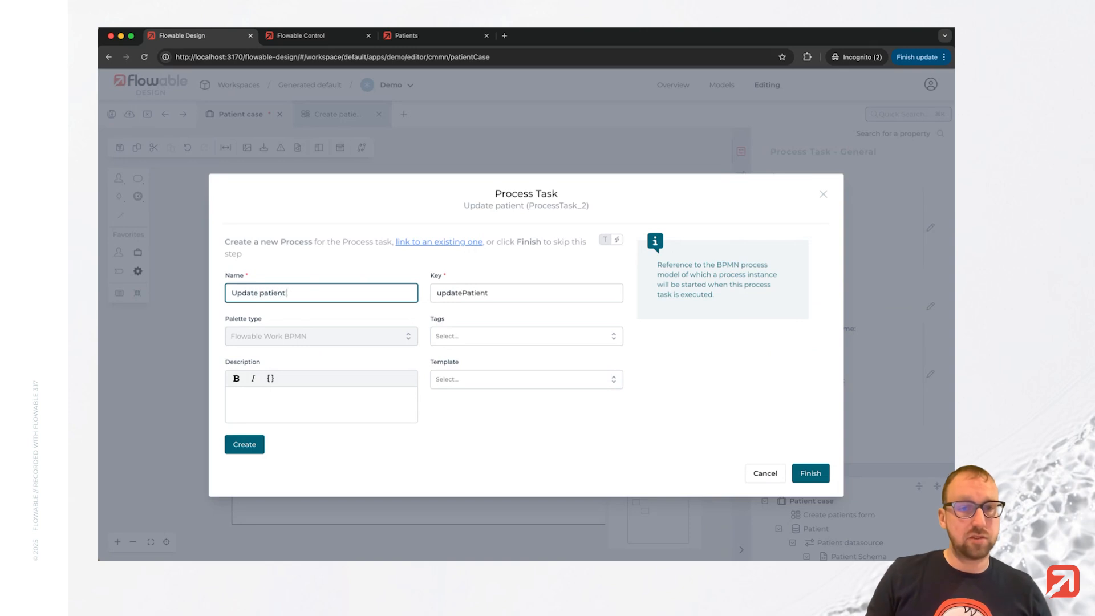
type("process")
left_click(244, 445)
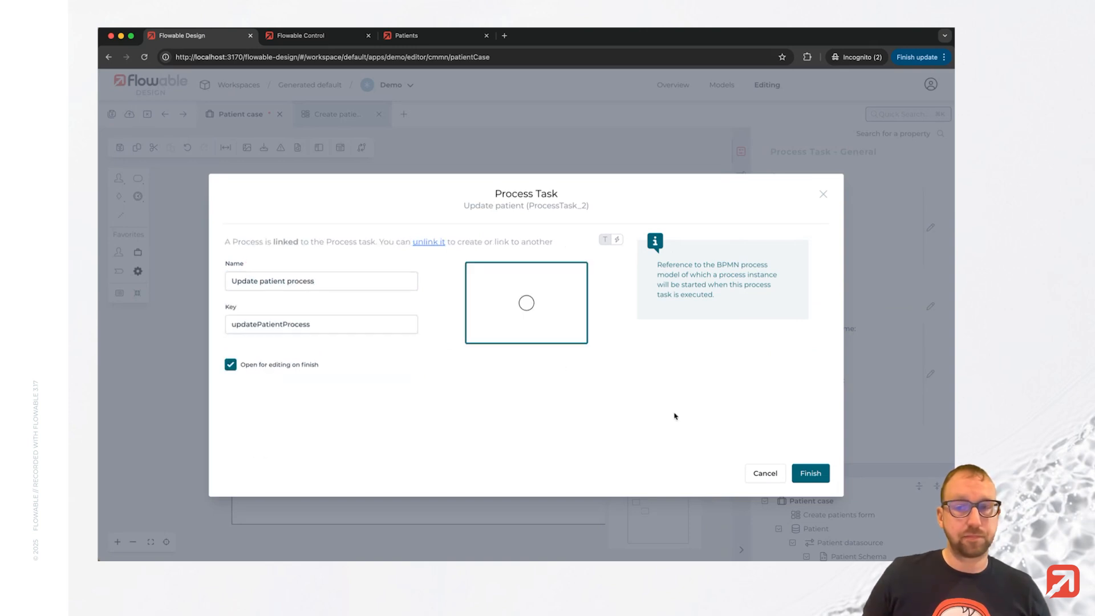
left_click(809, 473)
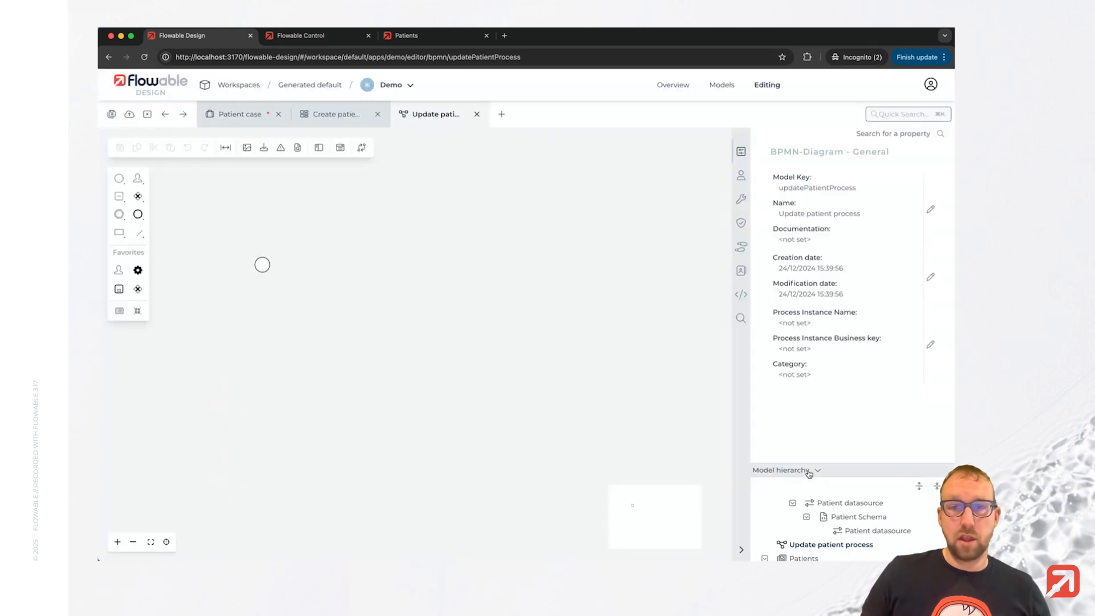
Return to the Patient case model and set the Patient create task's output variable to patient.
left_click(328, 123)
left_click(245, 119)
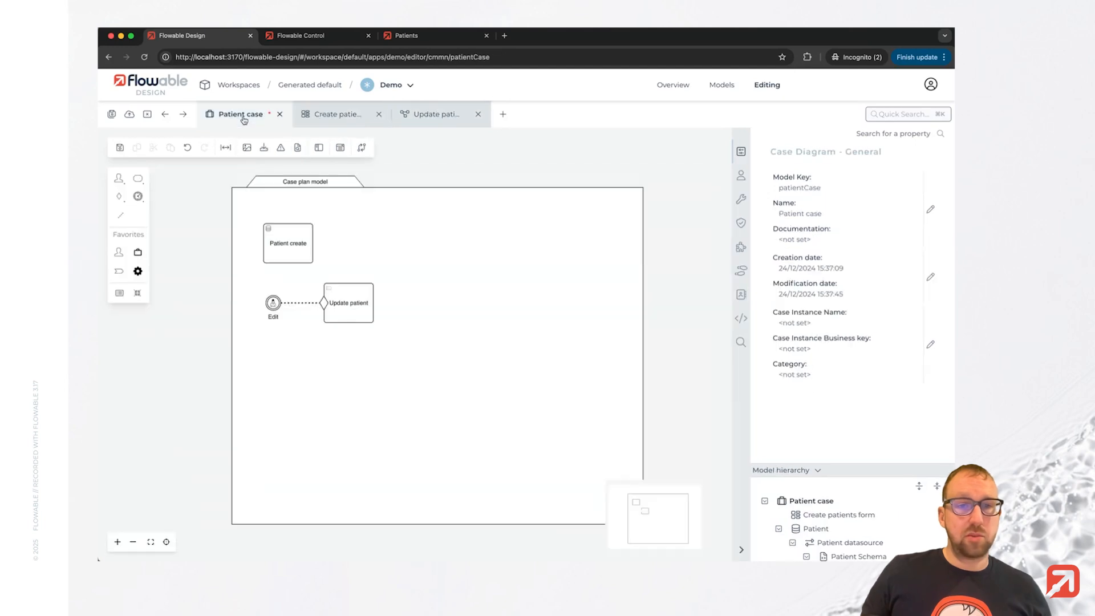
left_click(345, 314)
left_click(741, 175)
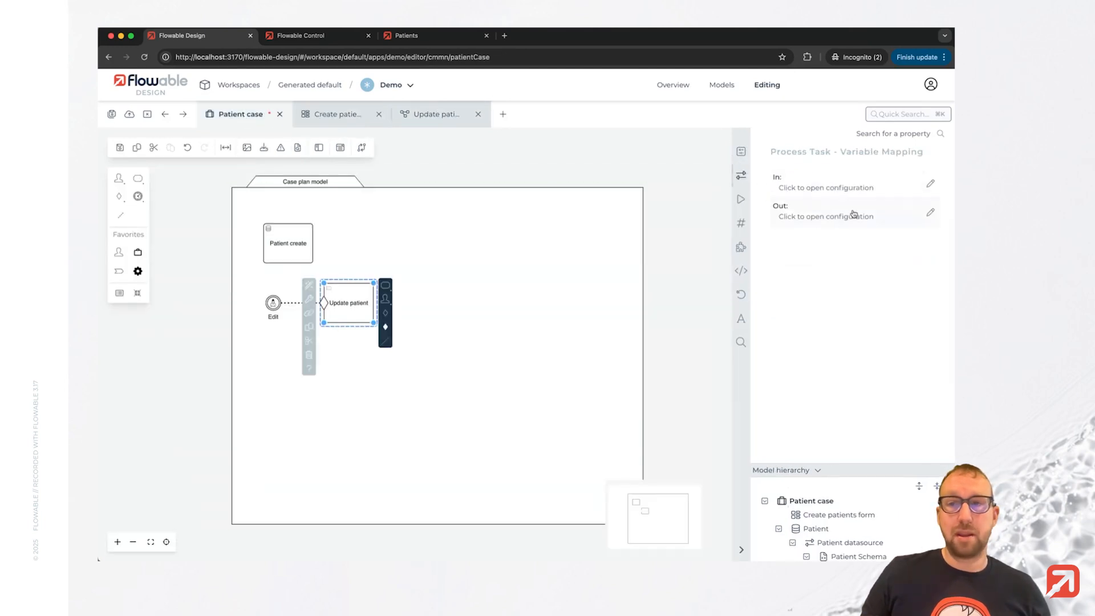
left_click(296, 255)
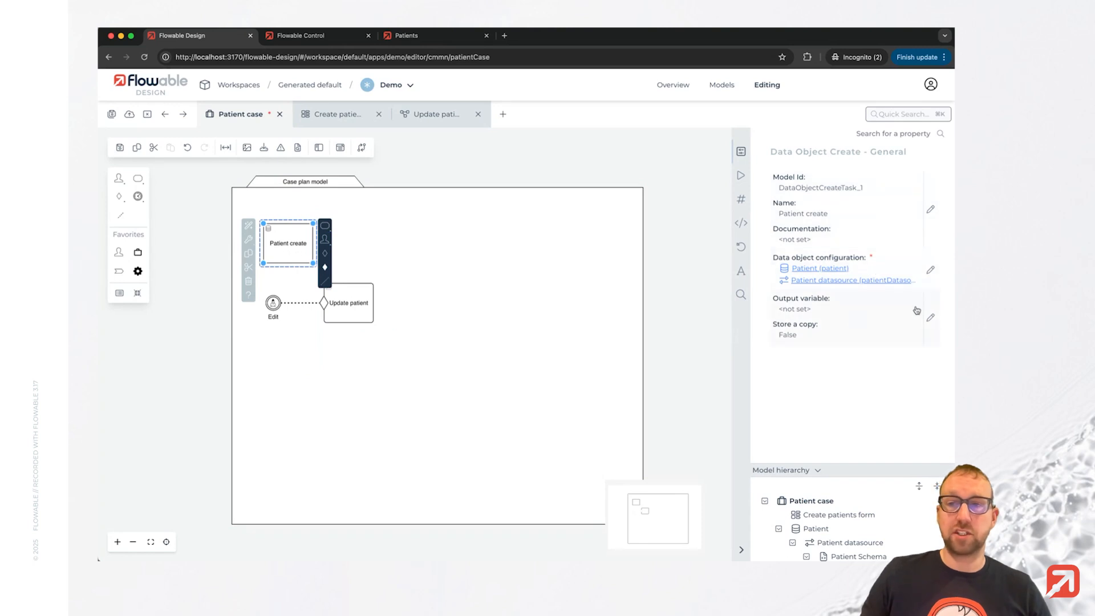
left_click(930, 317)
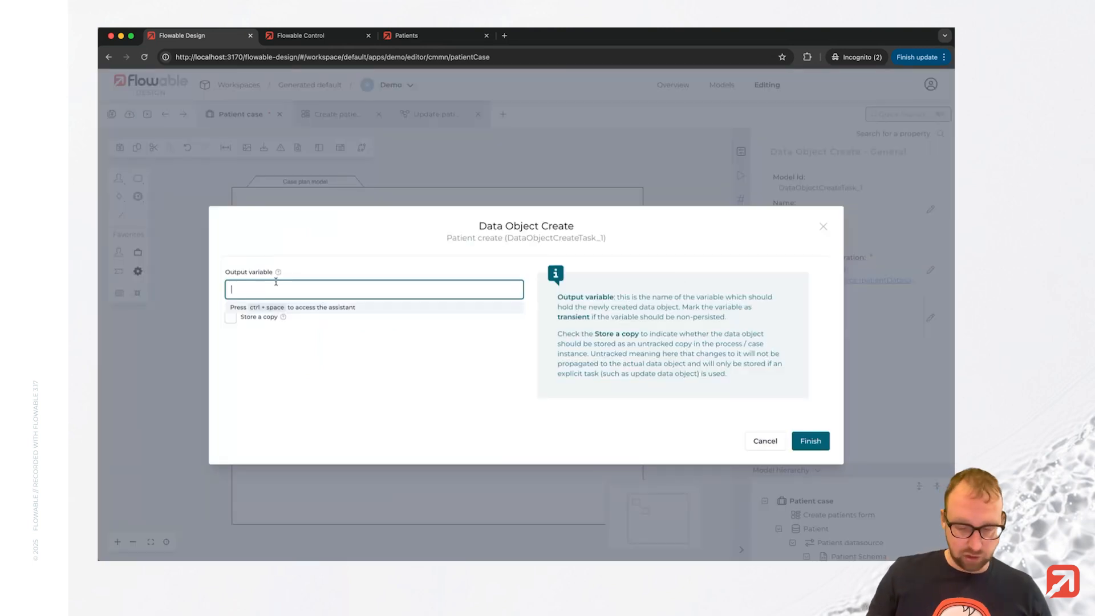
type("patient")
key("Escape")
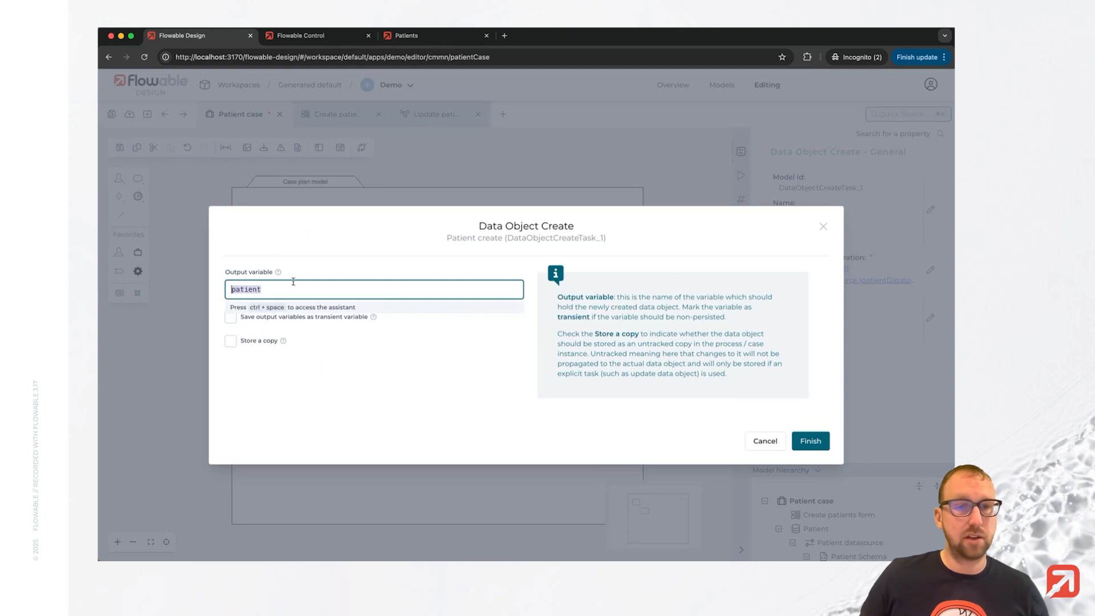
left_click(810, 441)
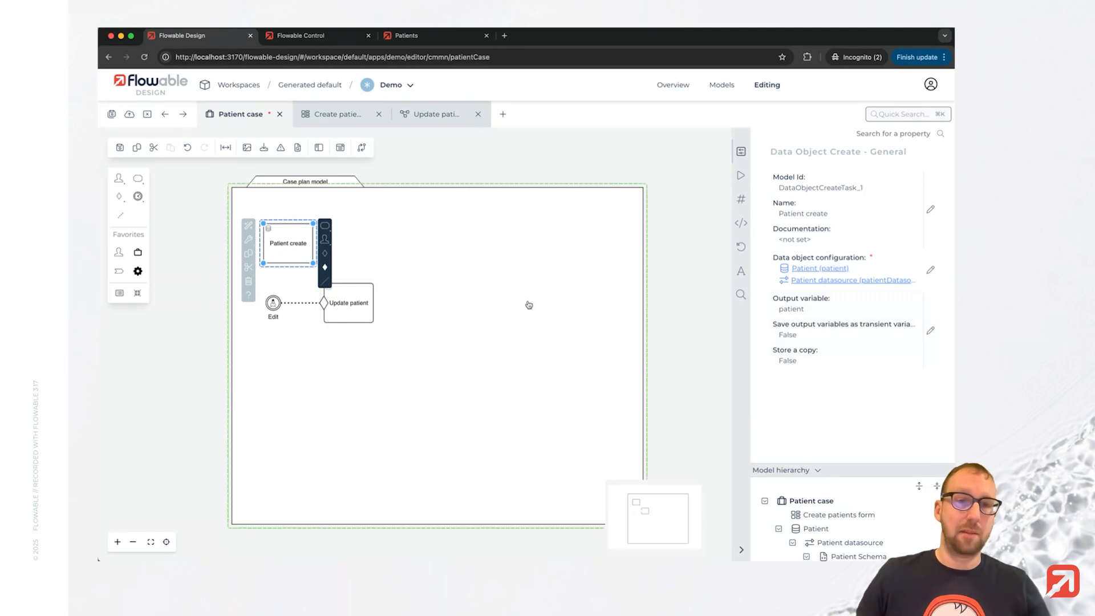
Add an in-mapping on the Update patient task from source variable patient to target variable patient, then save the case model.
left_click(449, 273)
left_click(351, 297)
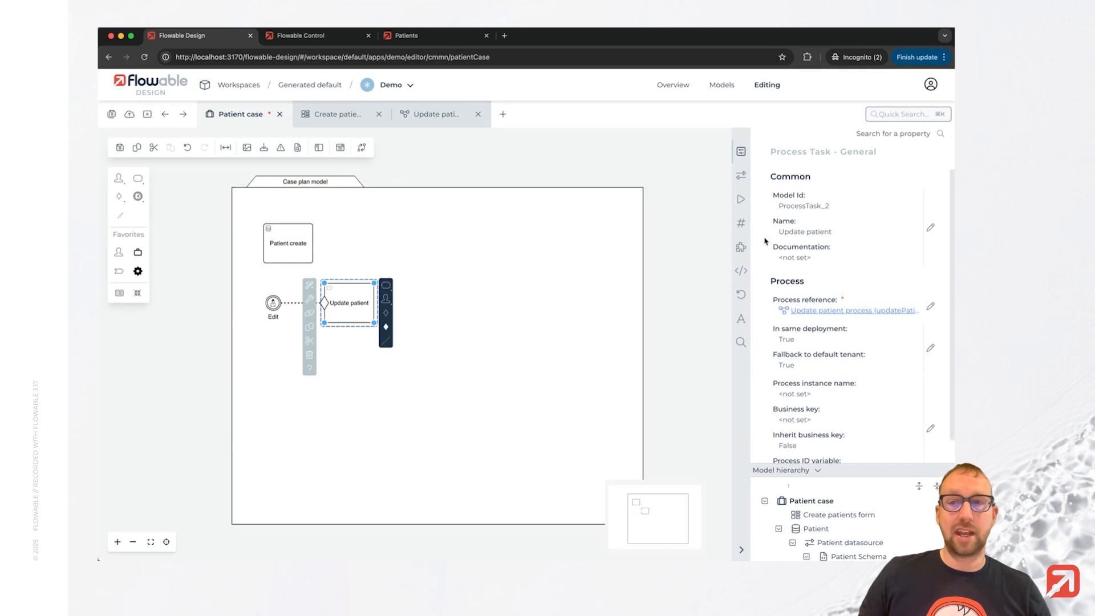
left_click(741, 175)
left_click(926, 186)
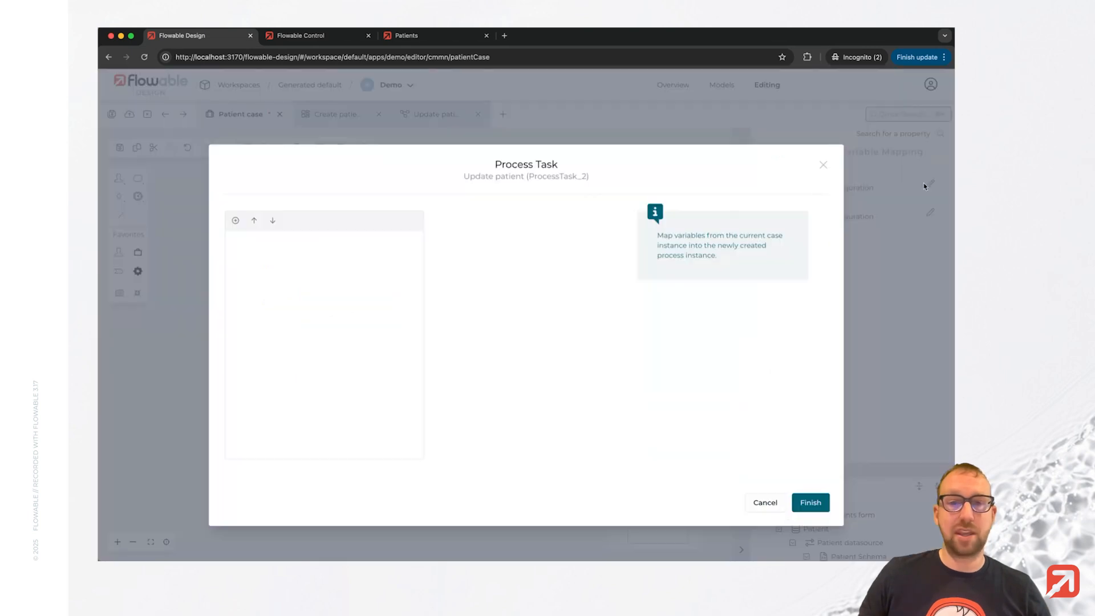
left_click(235, 220)
left_click(461, 234)
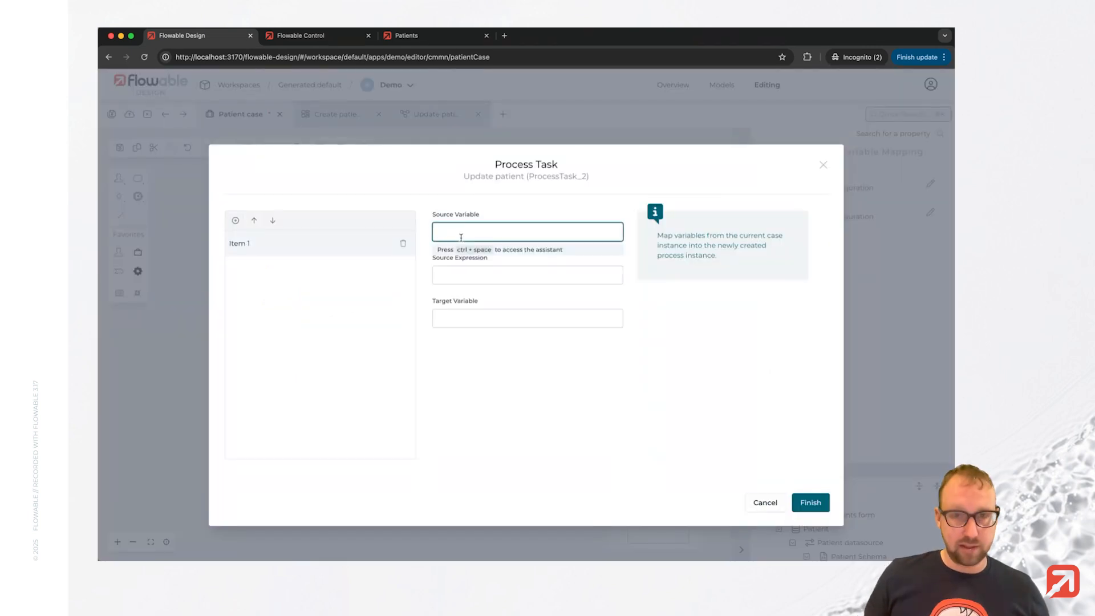
type("patient")
left_click(449, 324)
type("patient")
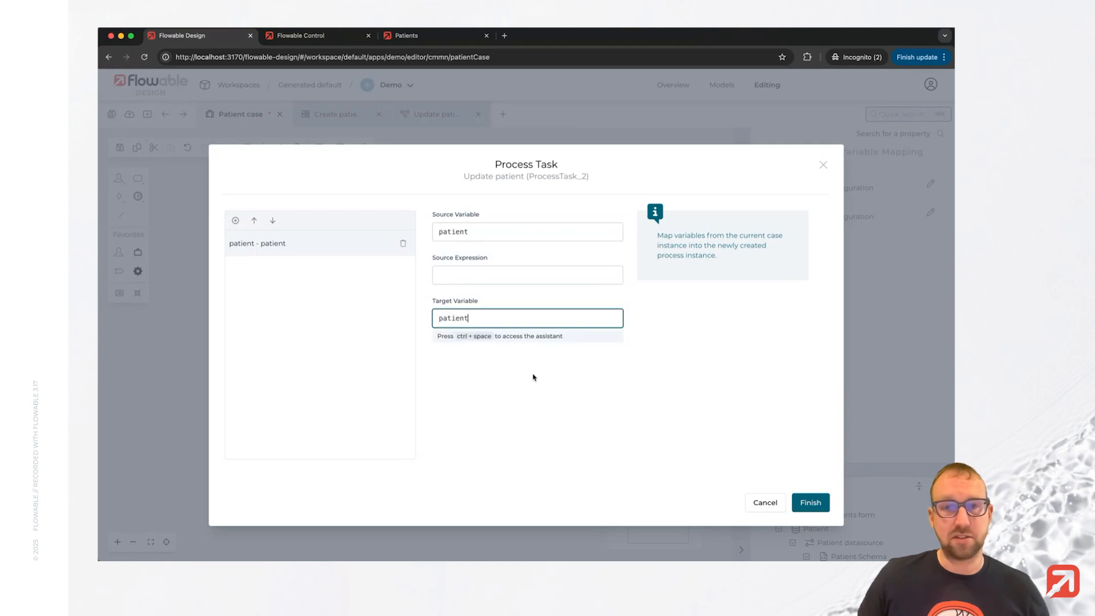
left_click(810, 503)
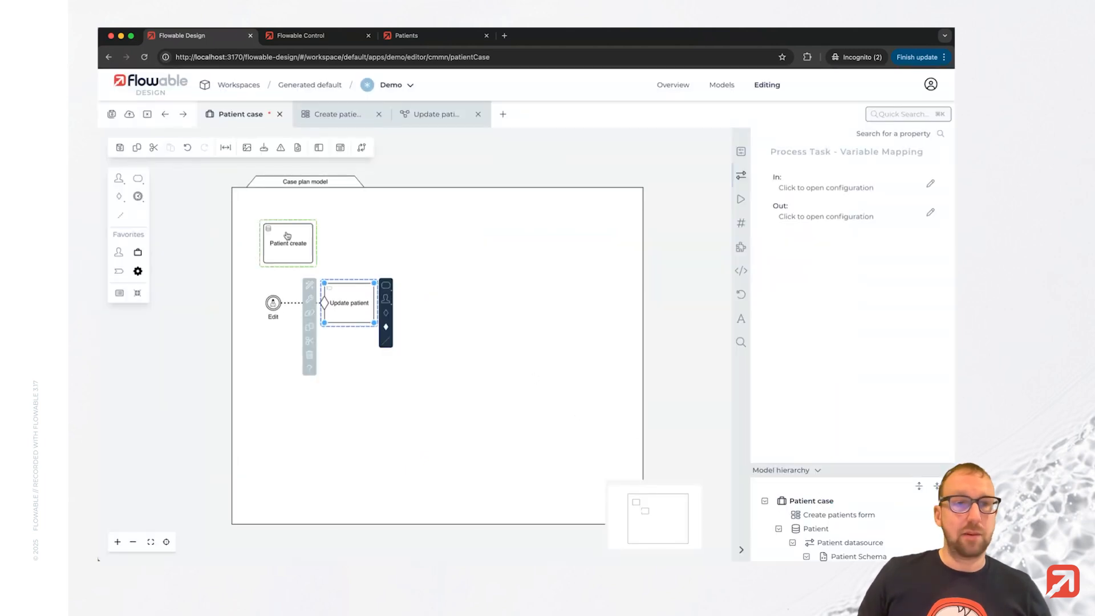
left_click(112, 114)
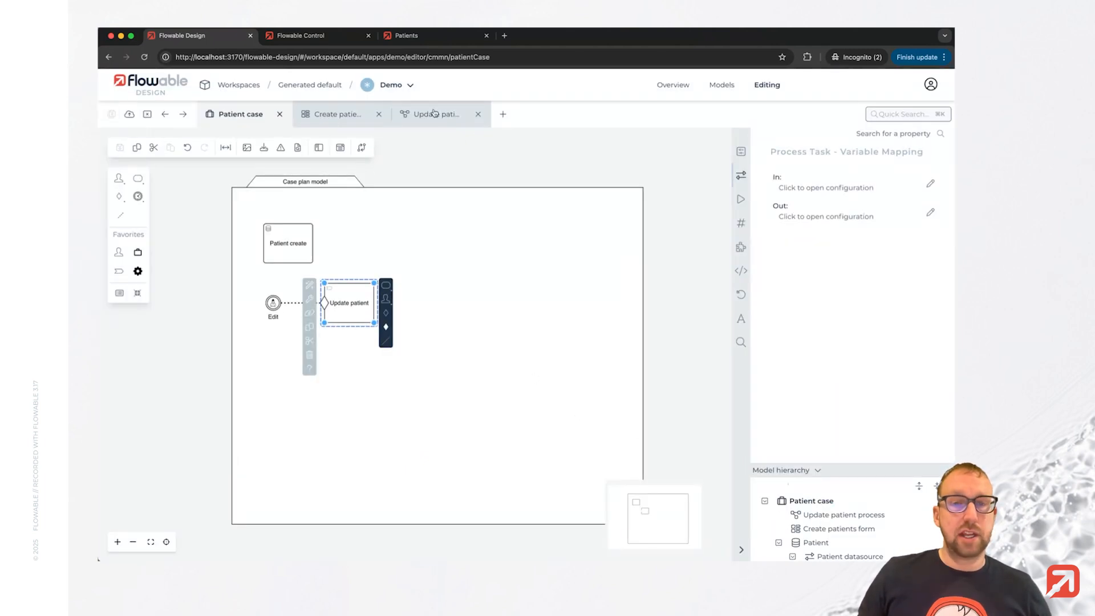
In the Update patient process, add a user task named Gather data after the start event.
left_click(434, 113)
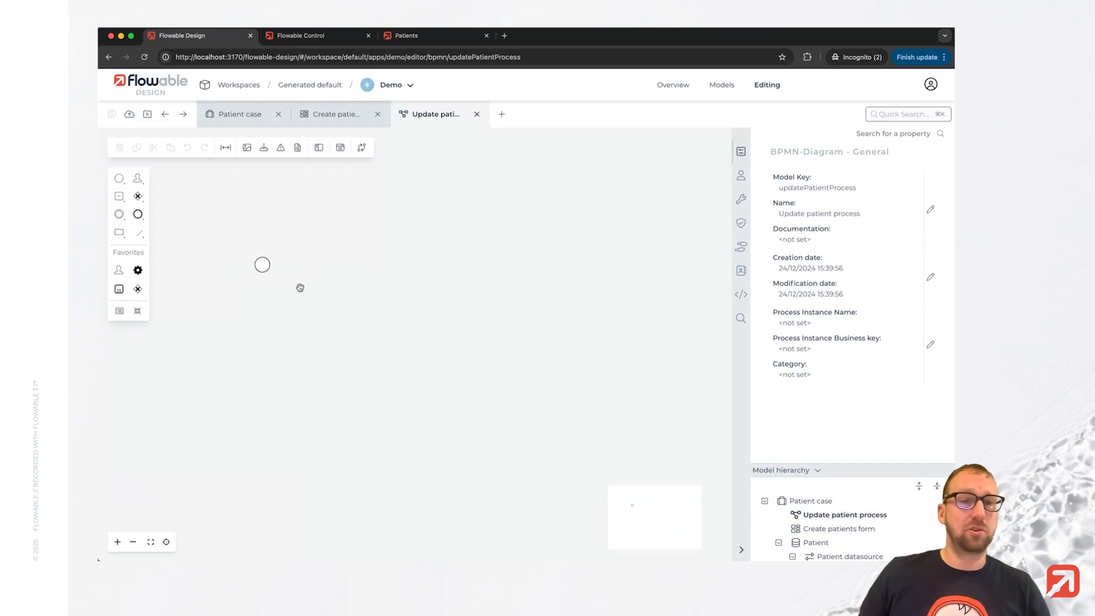
left_click(262, 264)
left_click(280, 258)
left_click(328, 264)
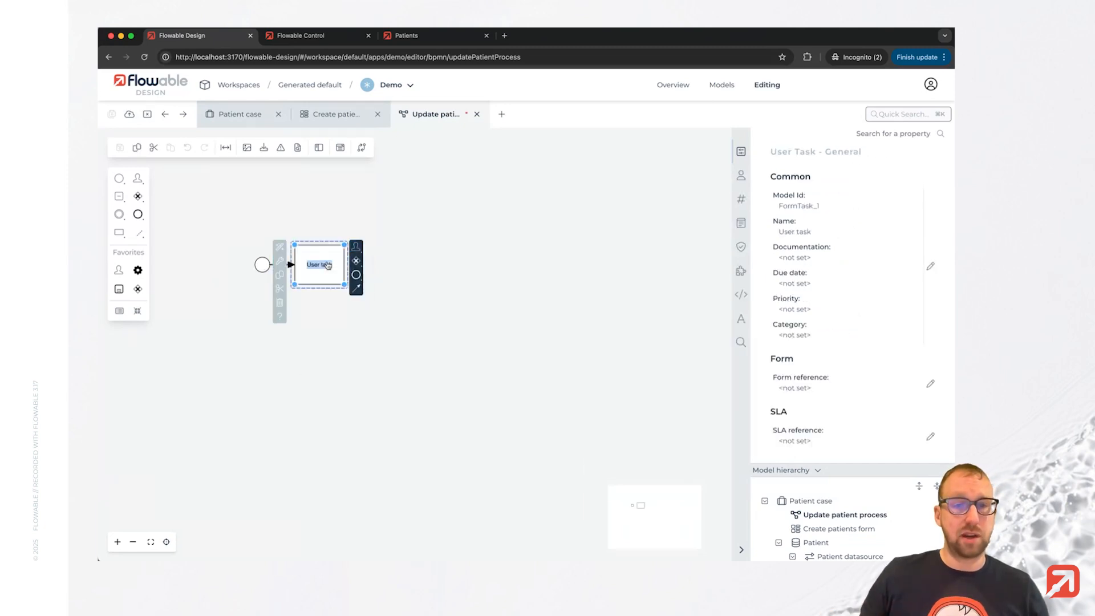
type("Gather data")
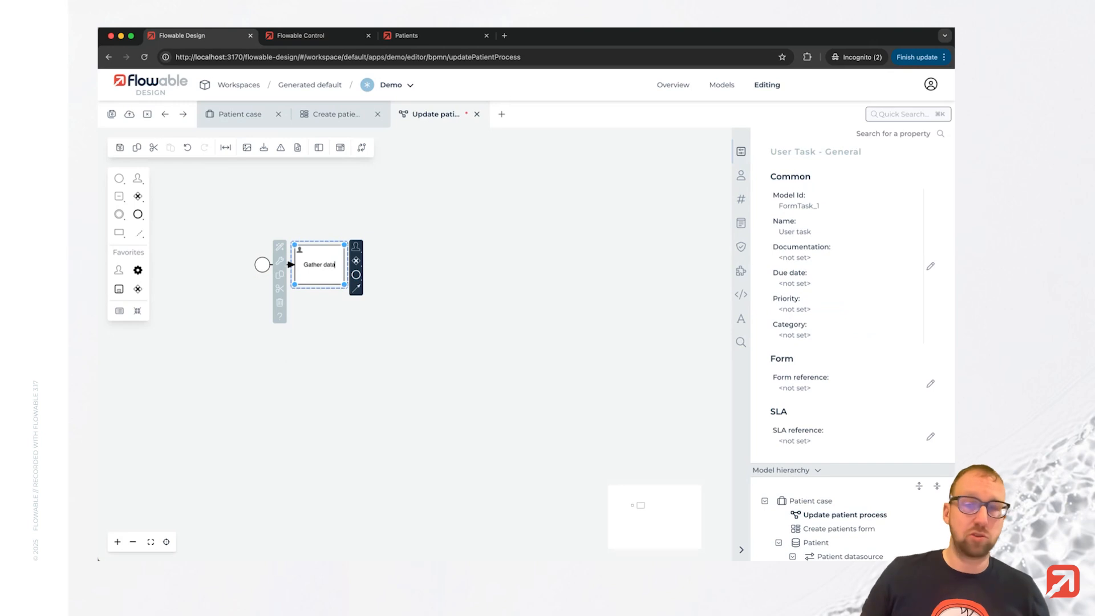
Append a Data object update task named Update patient after Gather data, followed by an end event.
left_click(356, 247)
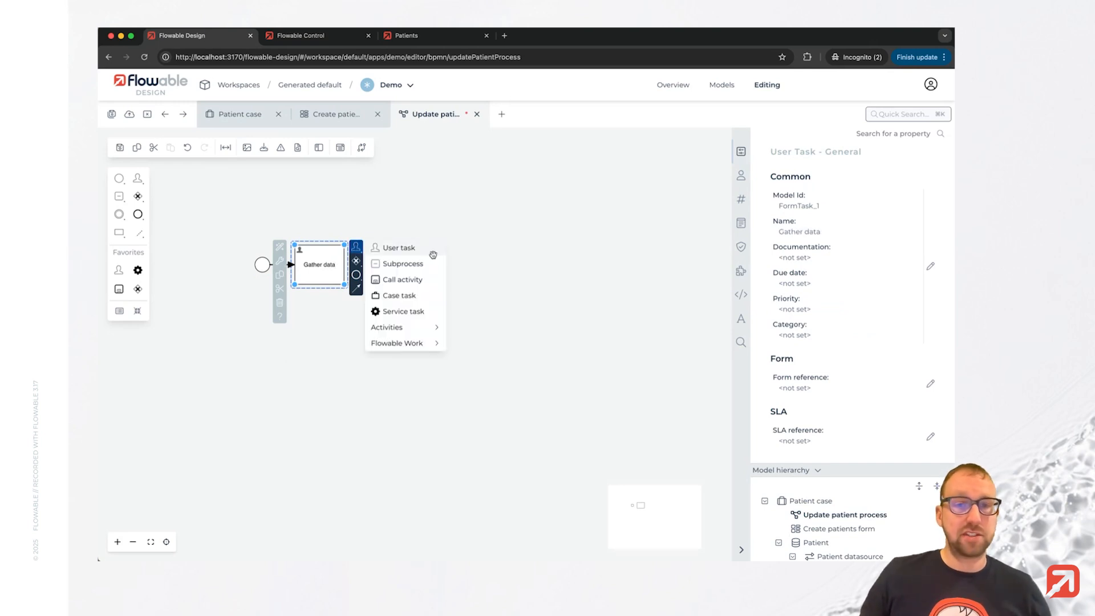
left_click(409, 343)
left_click(437, 424)
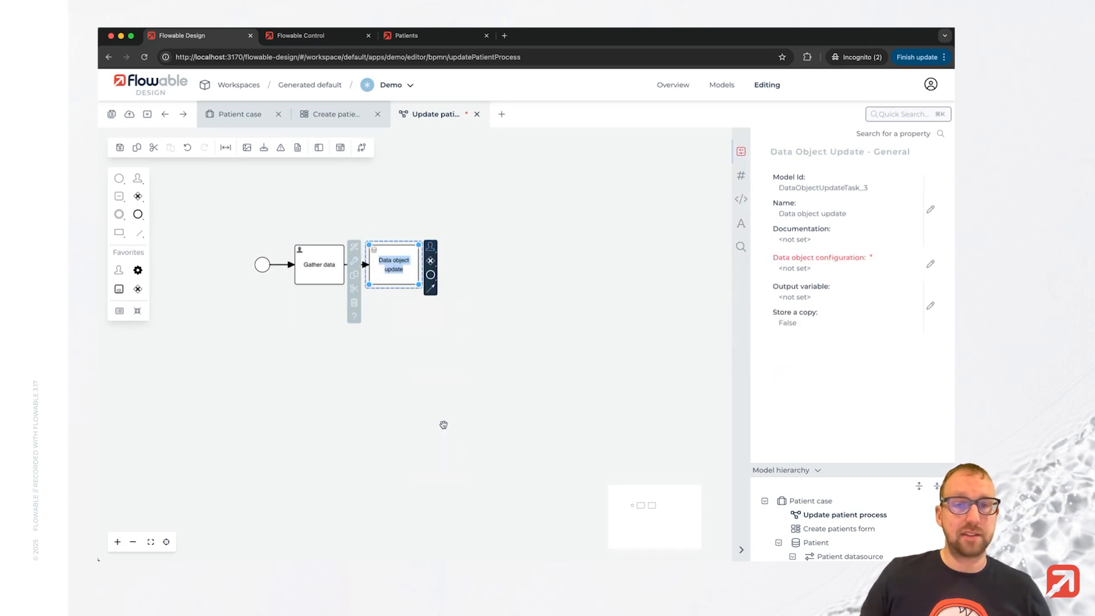
type("Update pa")
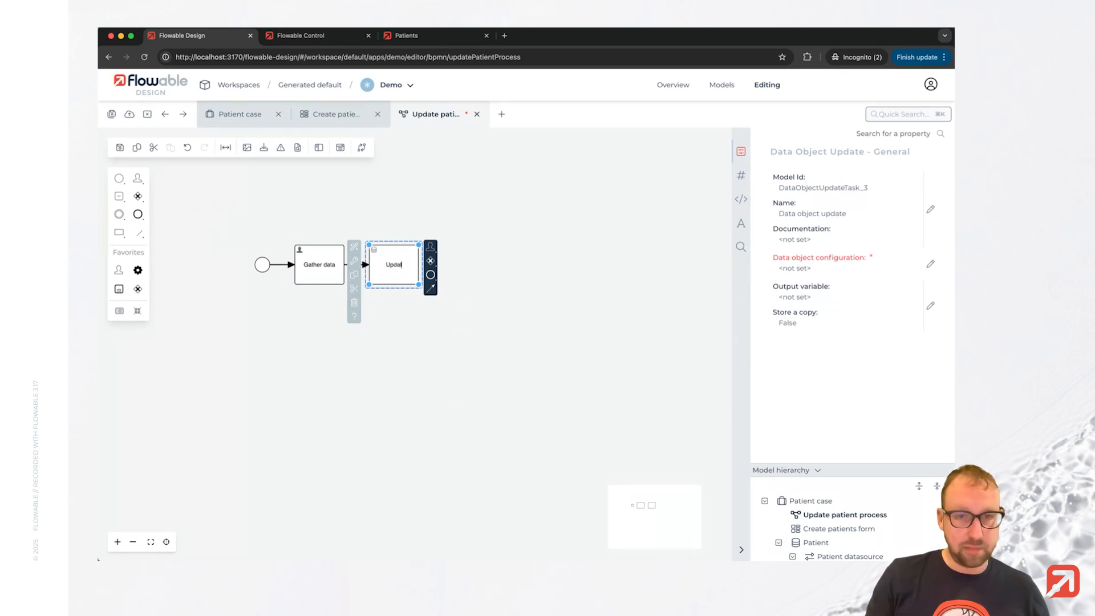
type("tient")
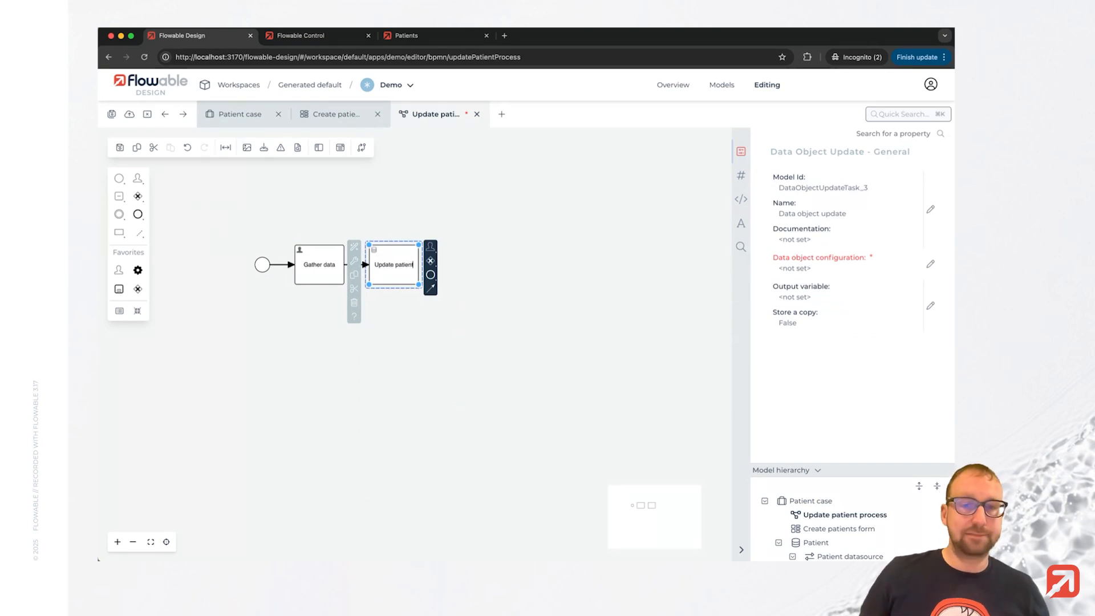
left_click(431, 274)
left_click(452, 276)
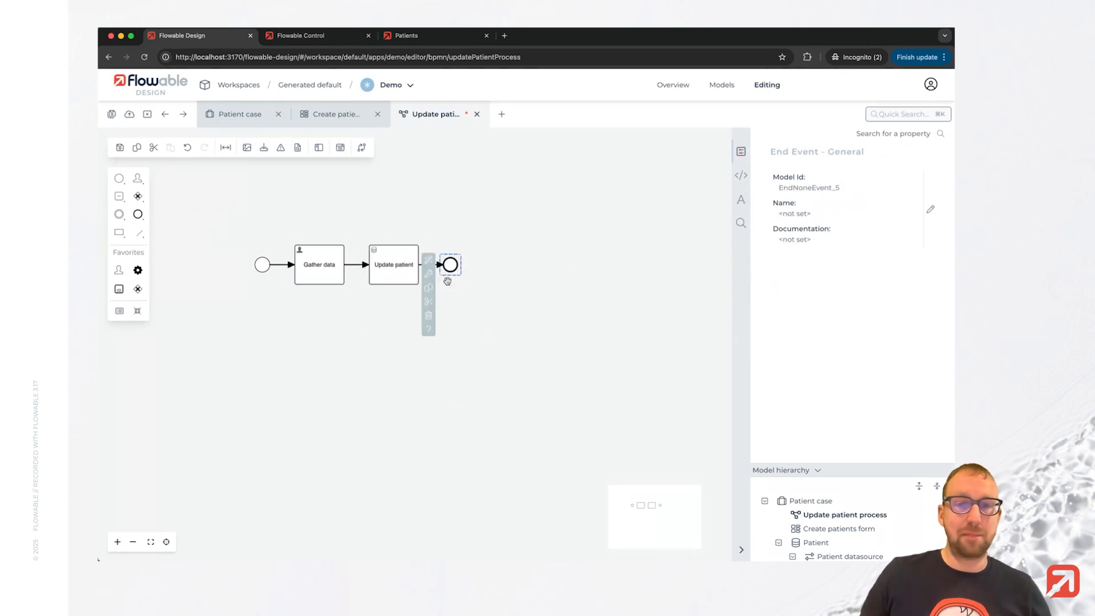
Create a new form named Gather form with key gatherForm as the Gather data user task's form reference.
left_click(504, 392)
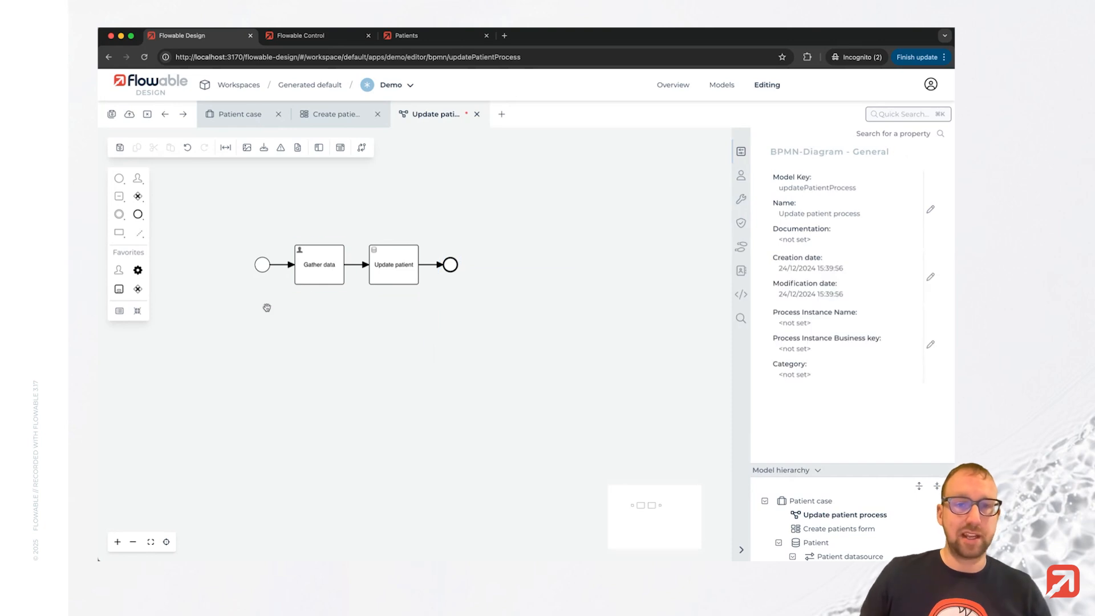
left_click(312, 279)
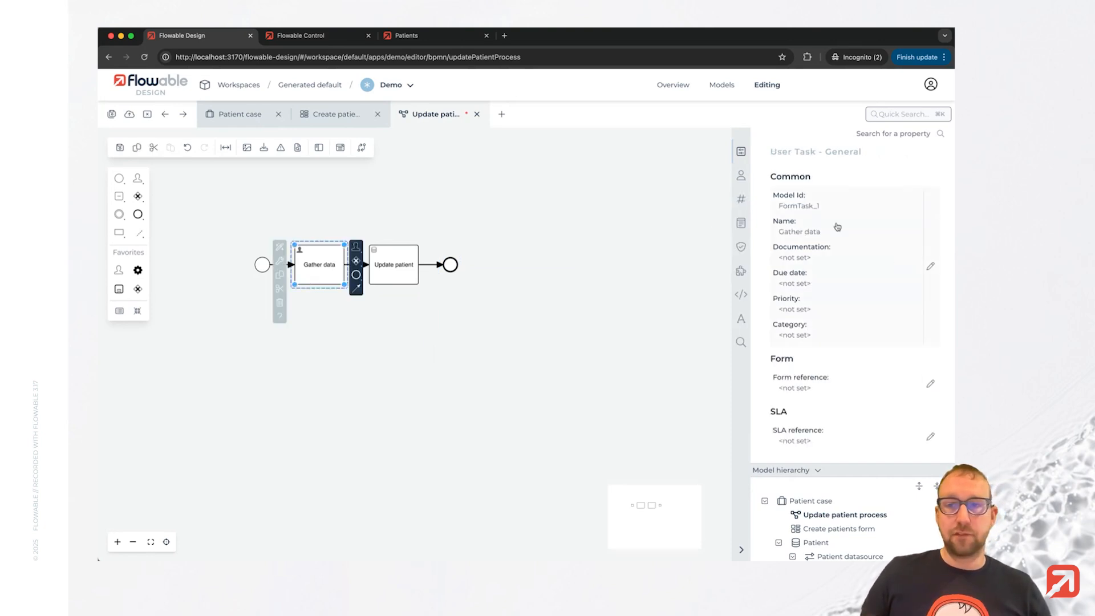
left_click(855, 391)
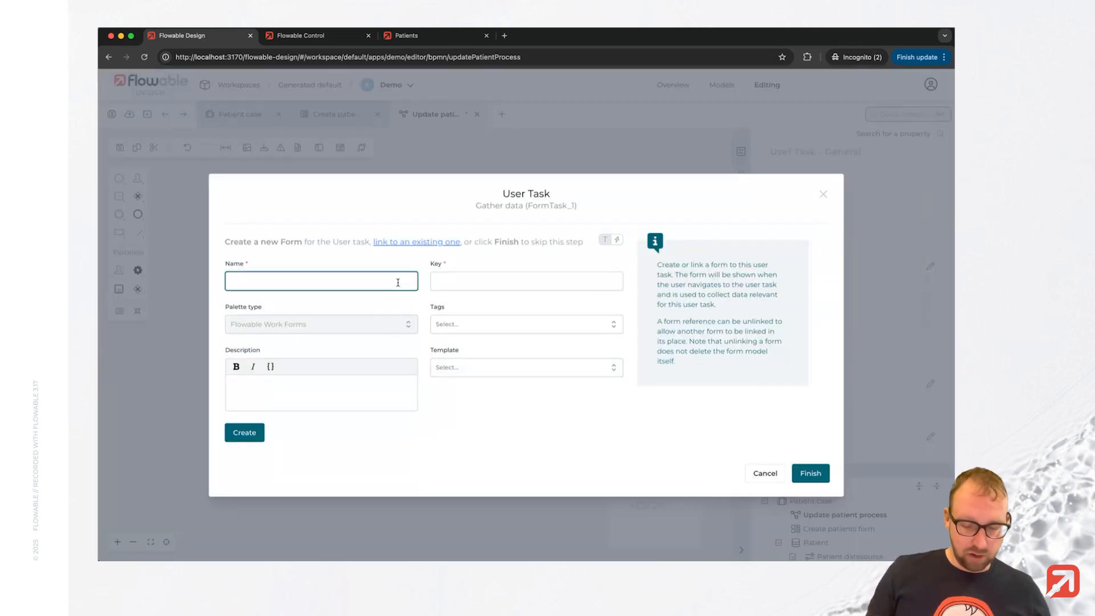
type("Gather form")
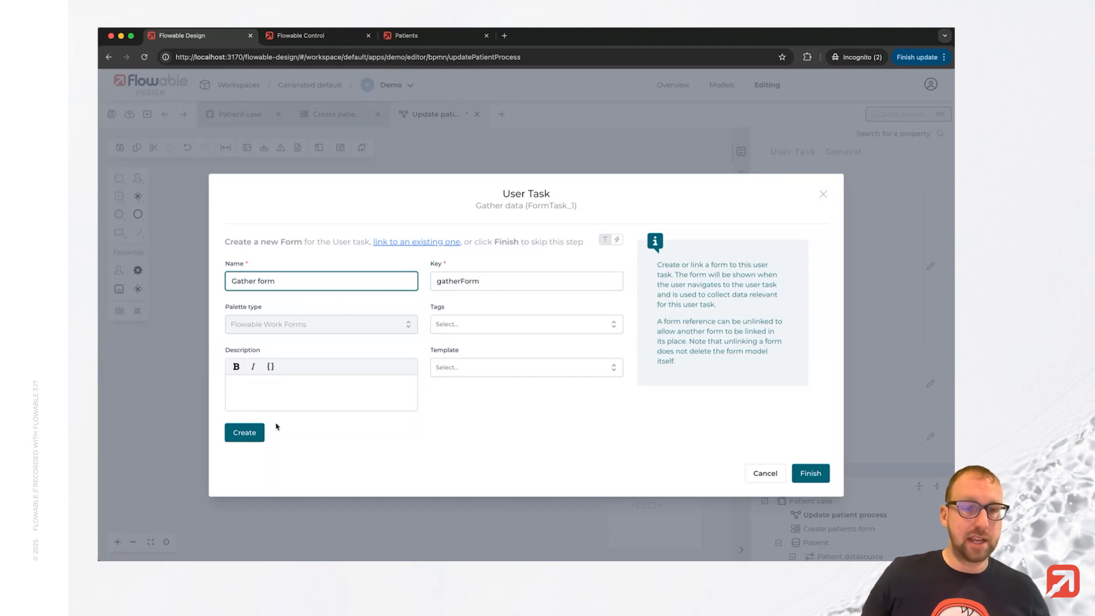
left_click(259, 432)
left_click(807, 473)
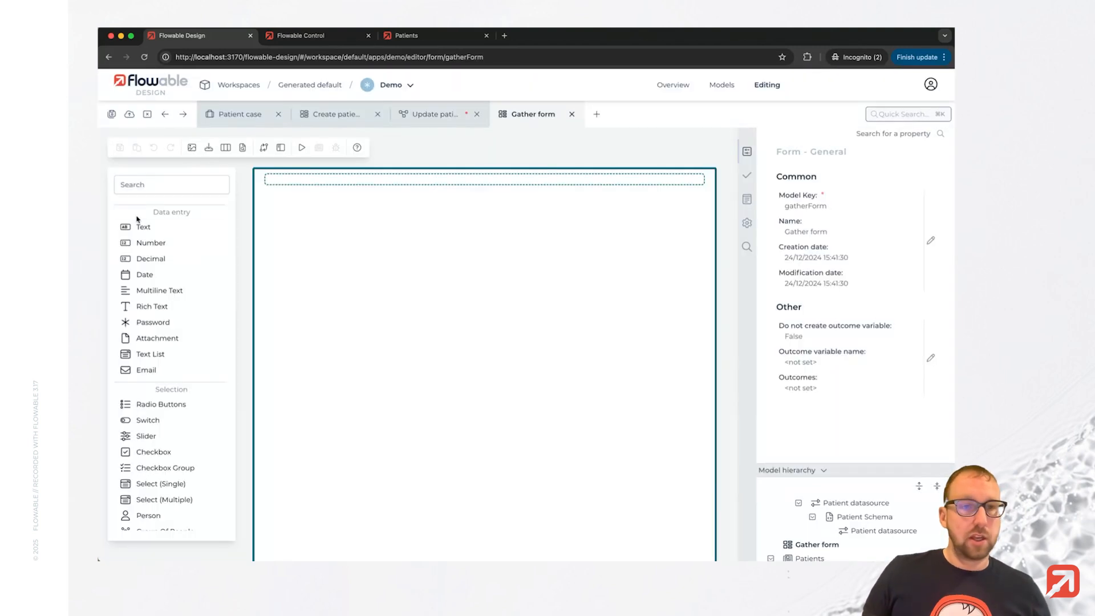
Add a text field labeled Original first name with its value bound to {{patient.firstName}}.
left_click_drag(140, 227, 307, 209)
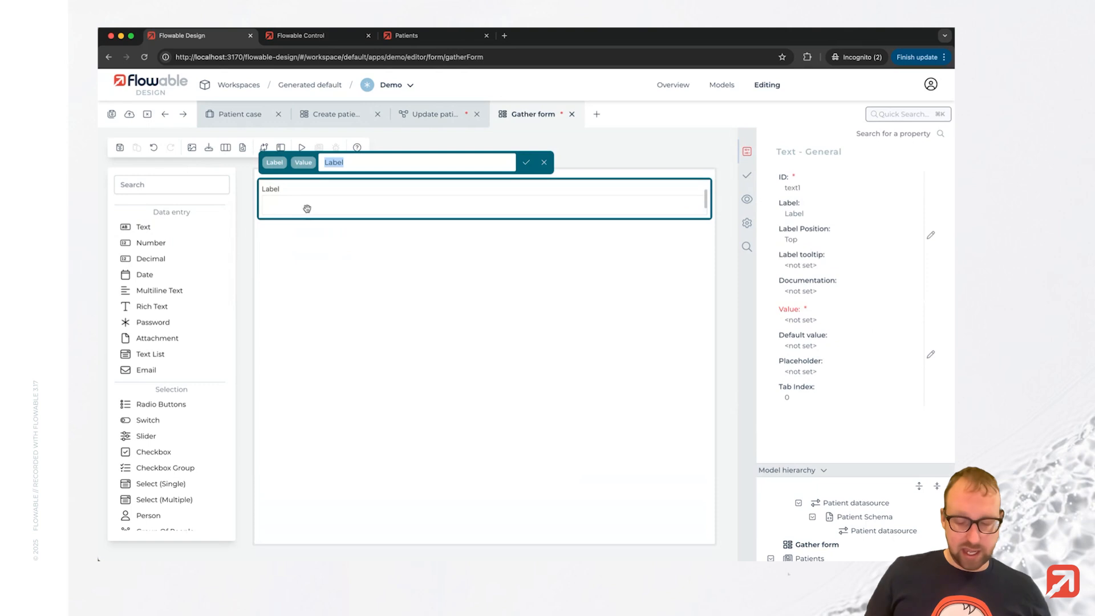
type("Ori")
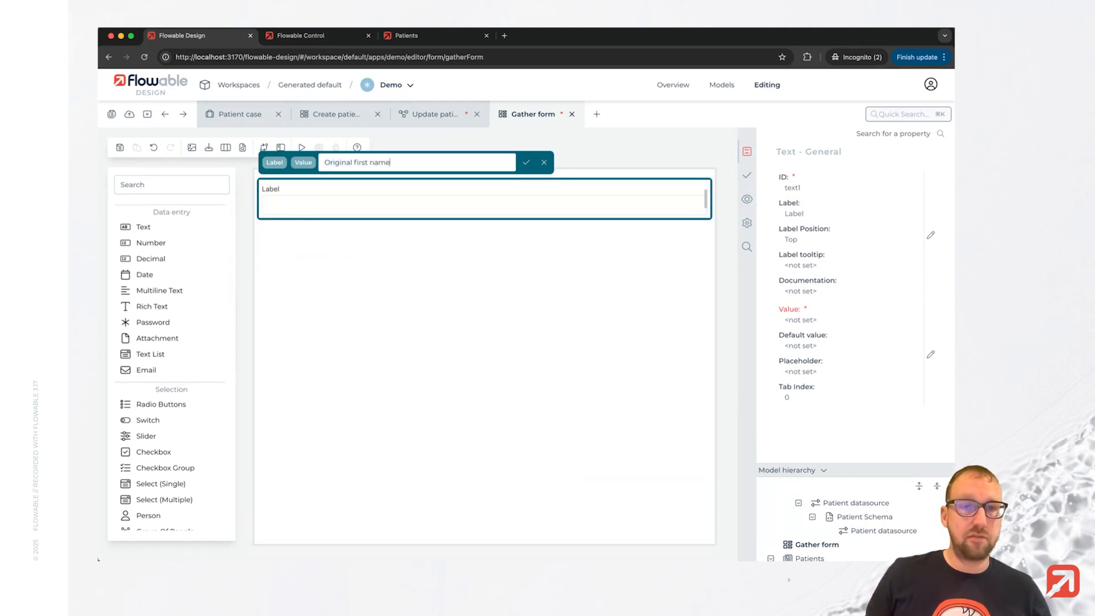
type("ginal first name")
key("Return")
left_click(296, 210)
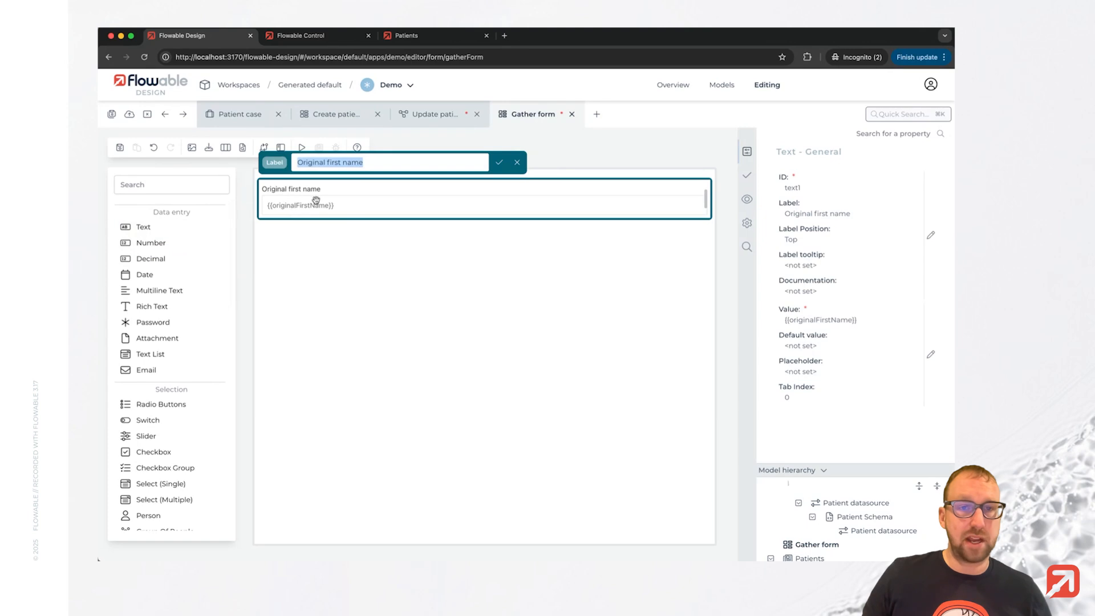
left_click(342, 269)
left_click(365, 197)
left_click(844, 317)
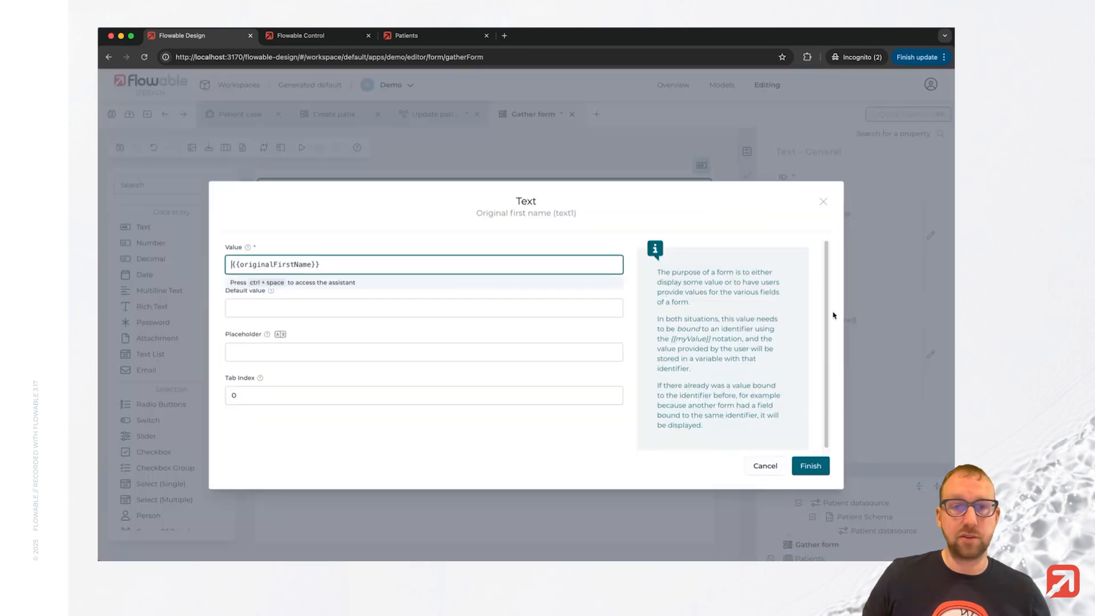
double_click(289, 264)
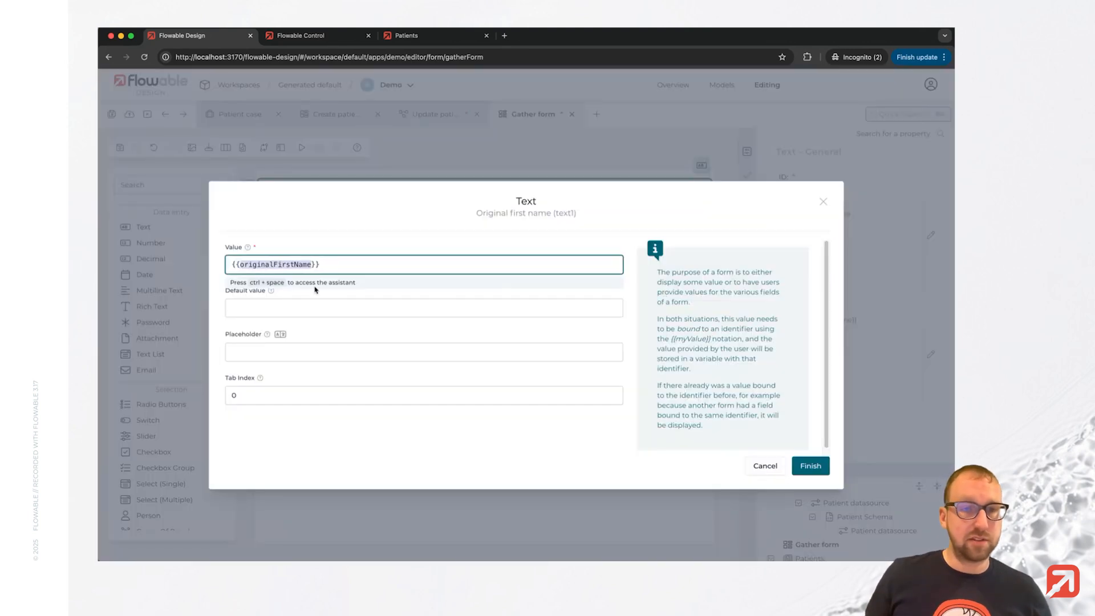
type("patient.firstNa")
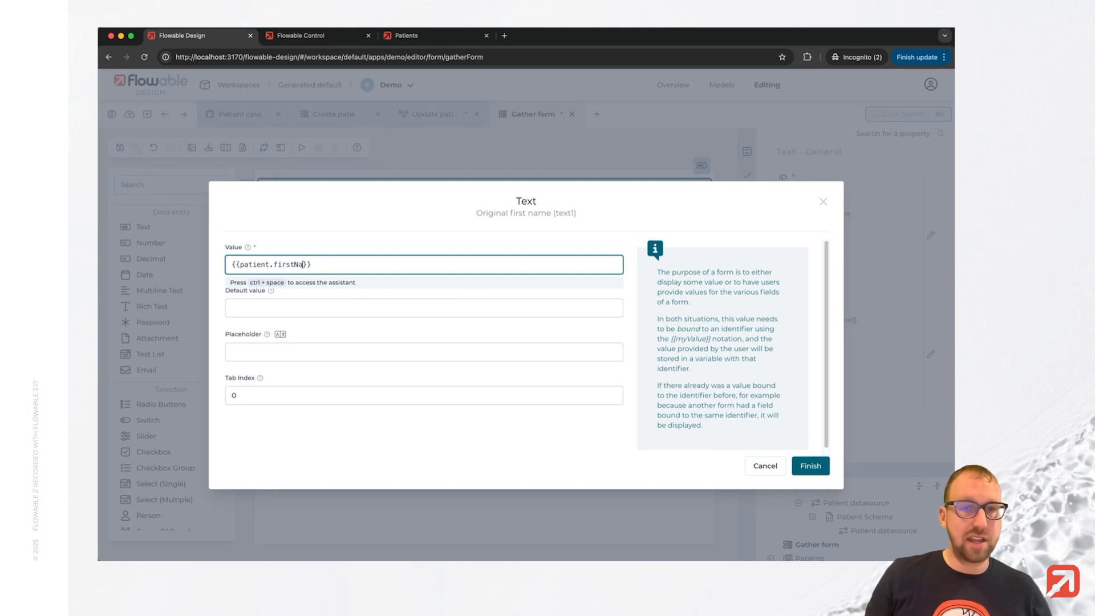
type("me")
left_click(811, 466)
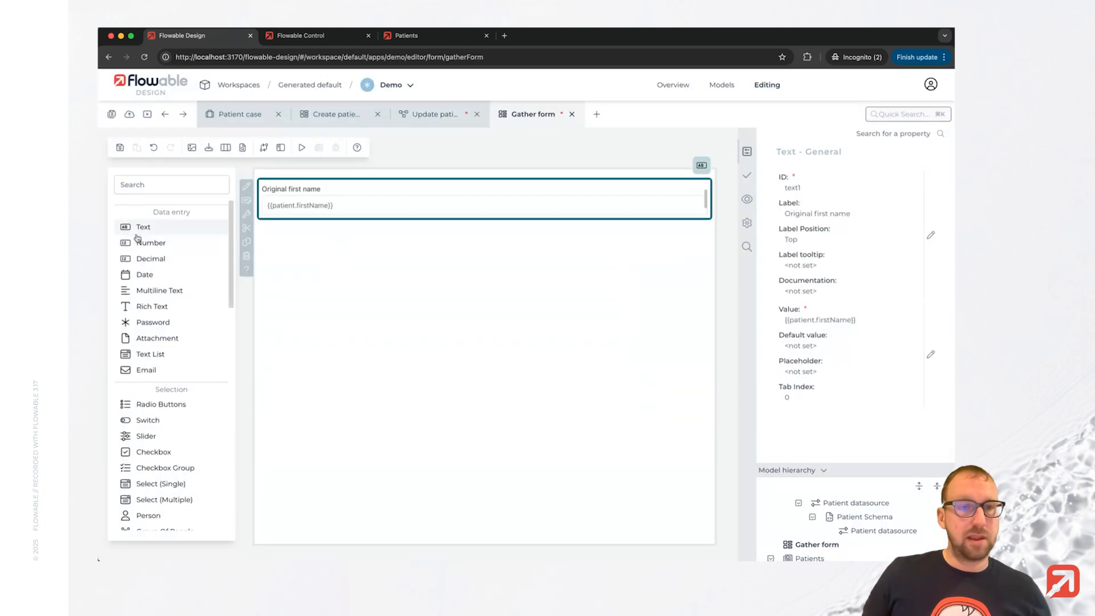
Add a text field labeled Original last name beside it, with its value bound to {{patient.lastName}}.
left_click_drag(137, 238, 530, 207)
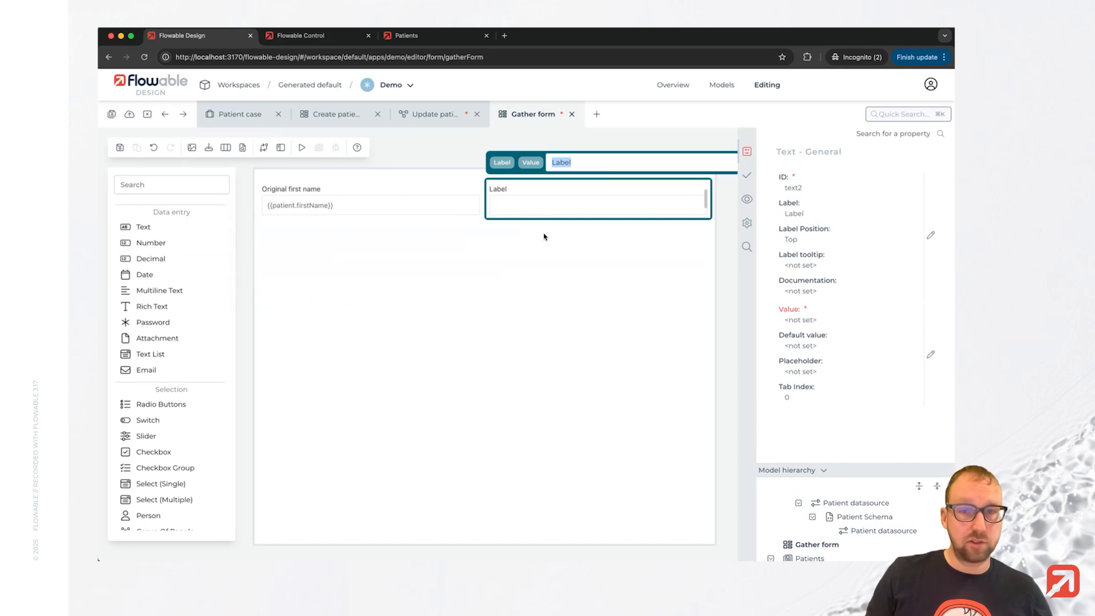
type("Orighi")
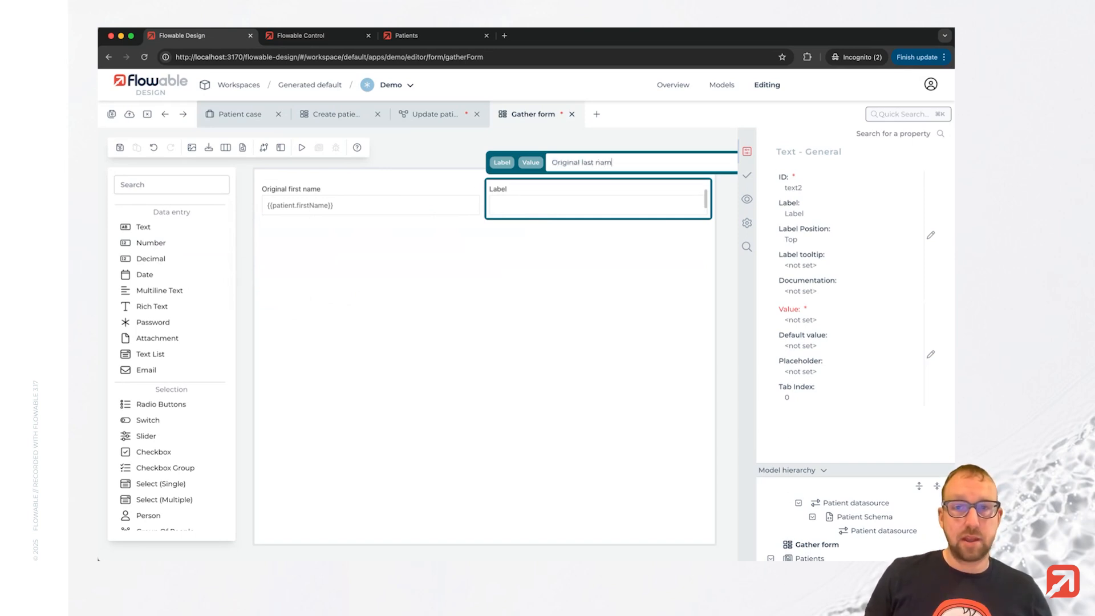
type("e")
key("Return")
left_click(852, 327)
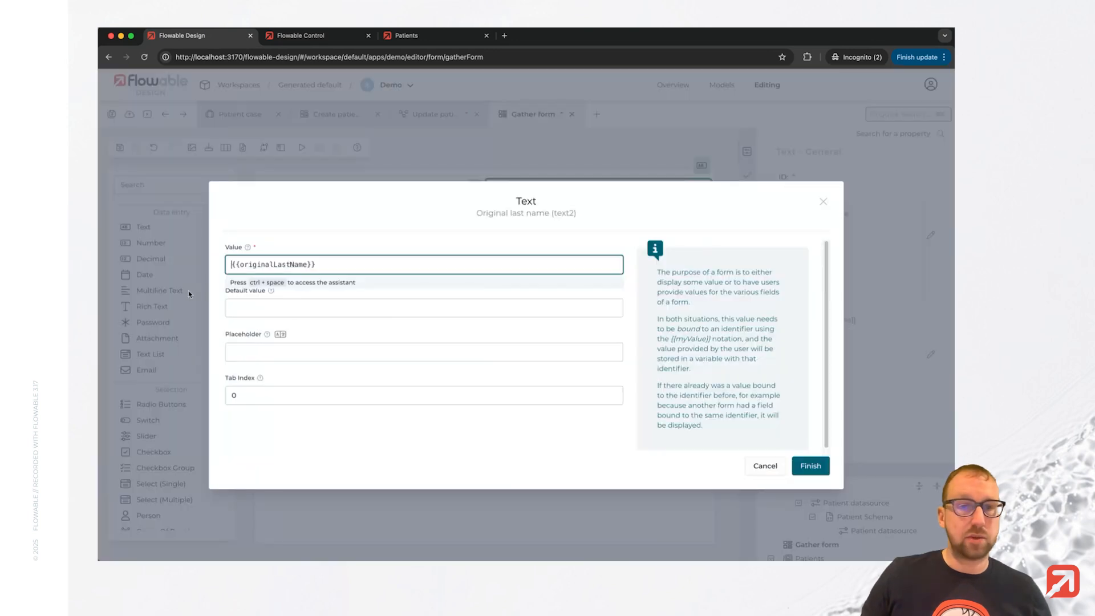
double_click(268, 266)
type("patient.l")
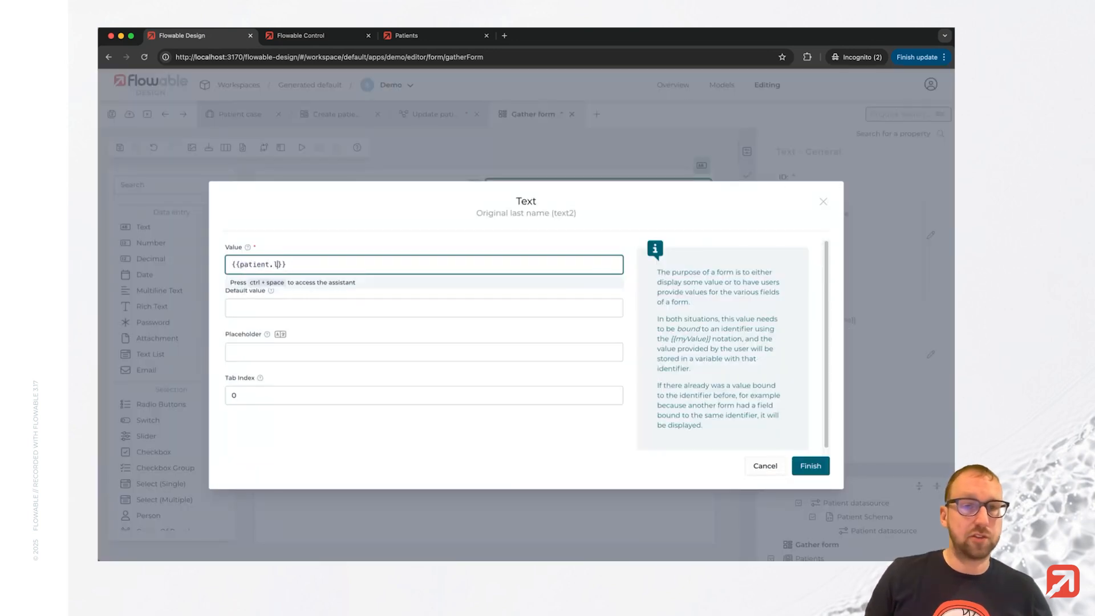
type("lastName")
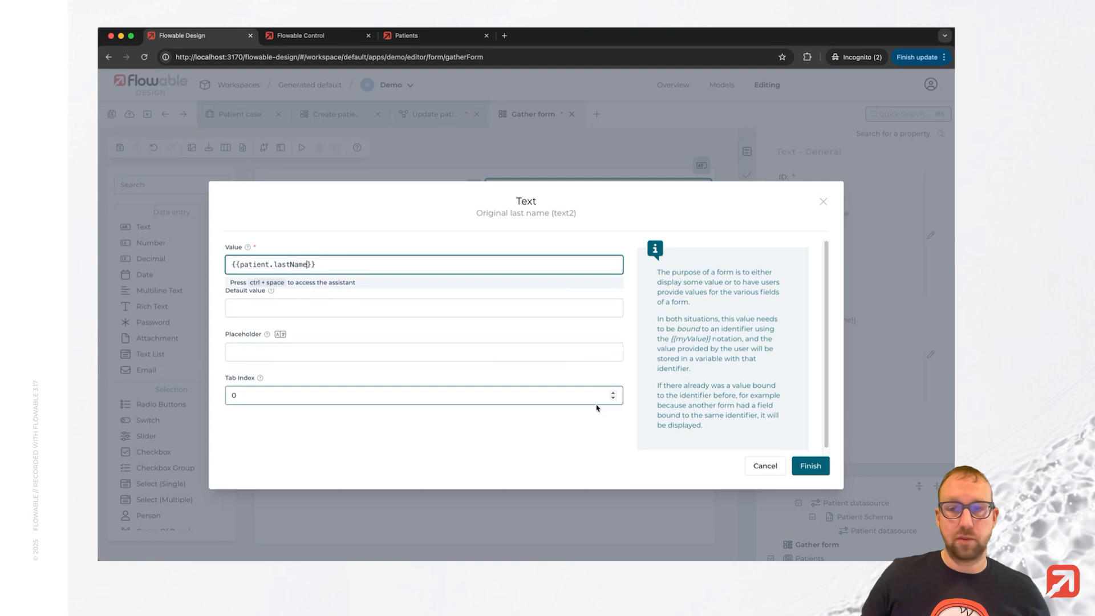
left_click(806, 467)
Disable both the Original first name and Original last name fields in their rendering settings.
left_click(306, 195)
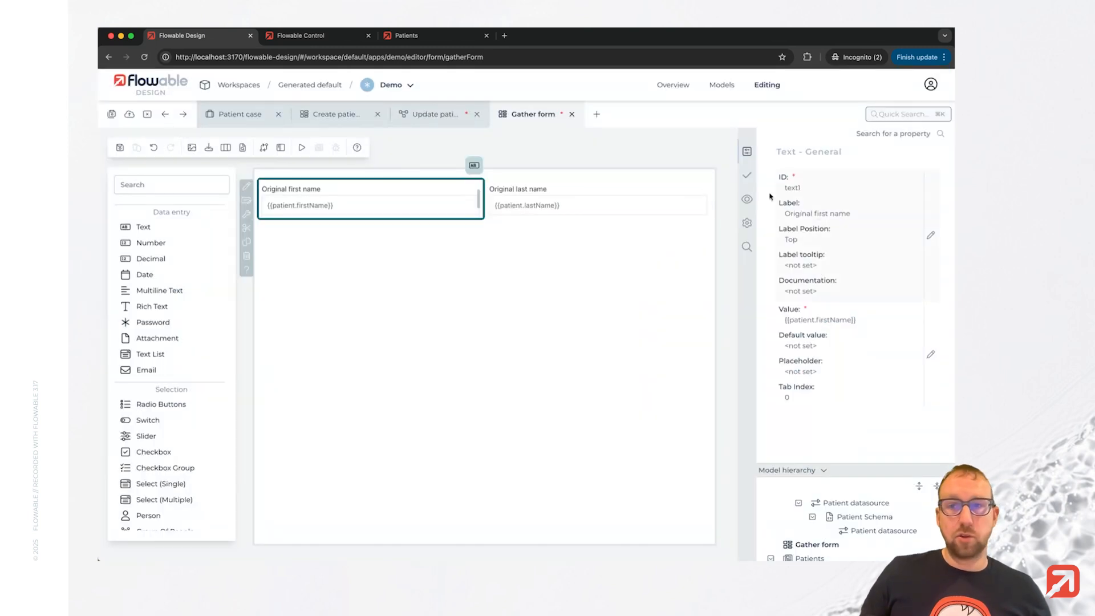
left_click(747, 178)
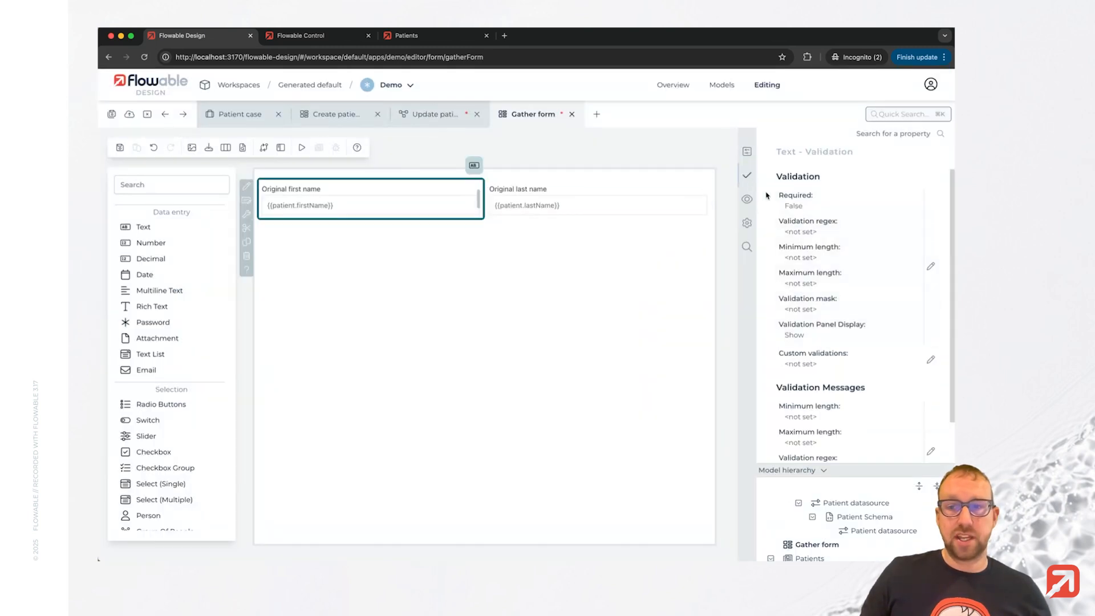
left_click(749, 199)
left_click(815, 250)
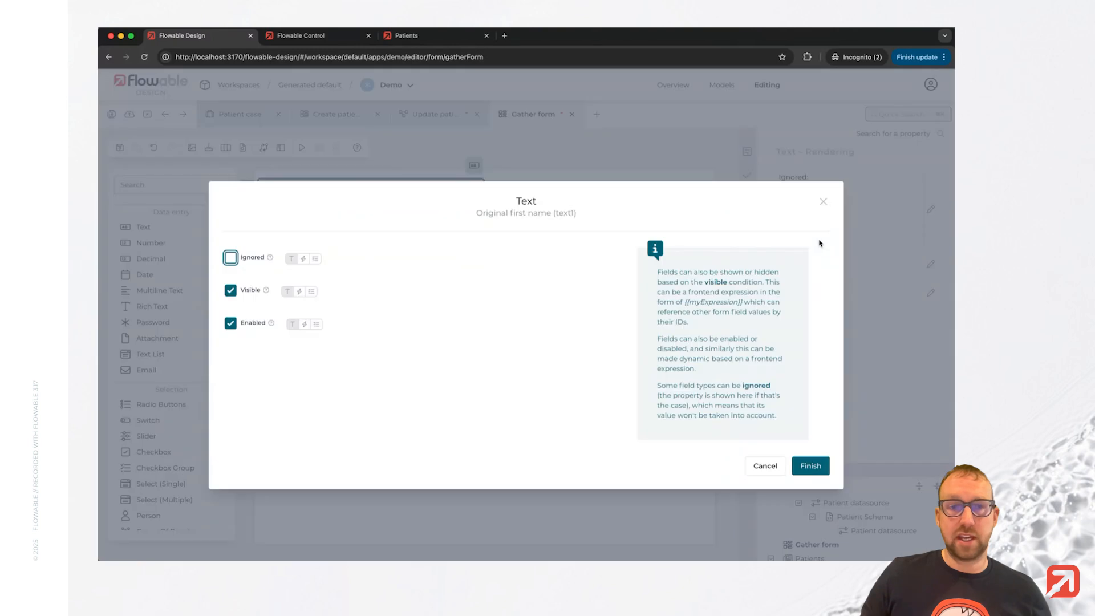
left_click(231, 324)
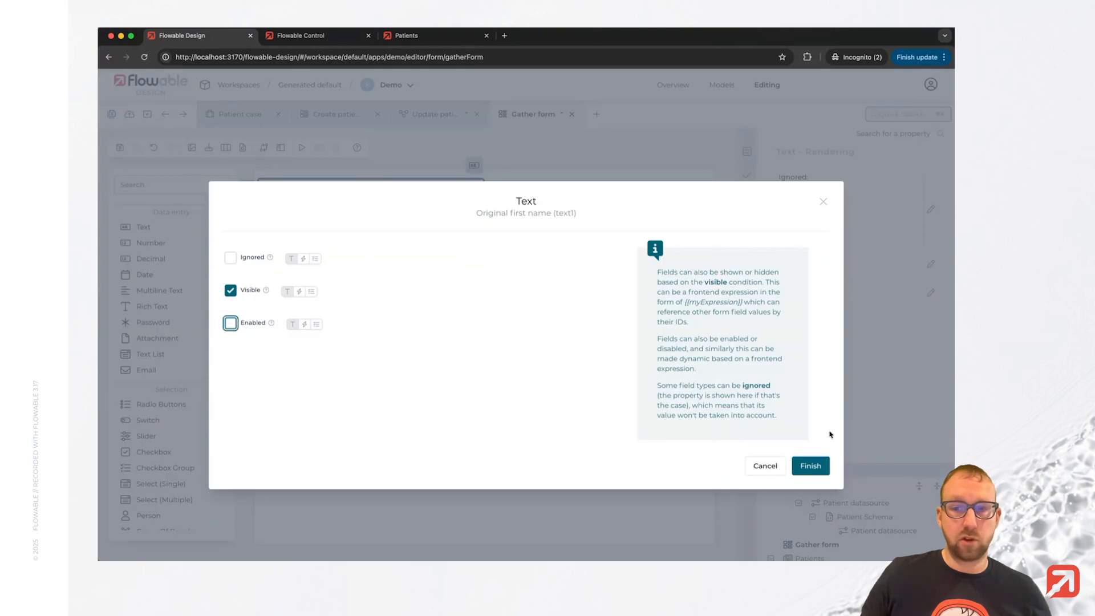
left_click(810, 466)
left_click(506, 203)
left_click(748, 198)
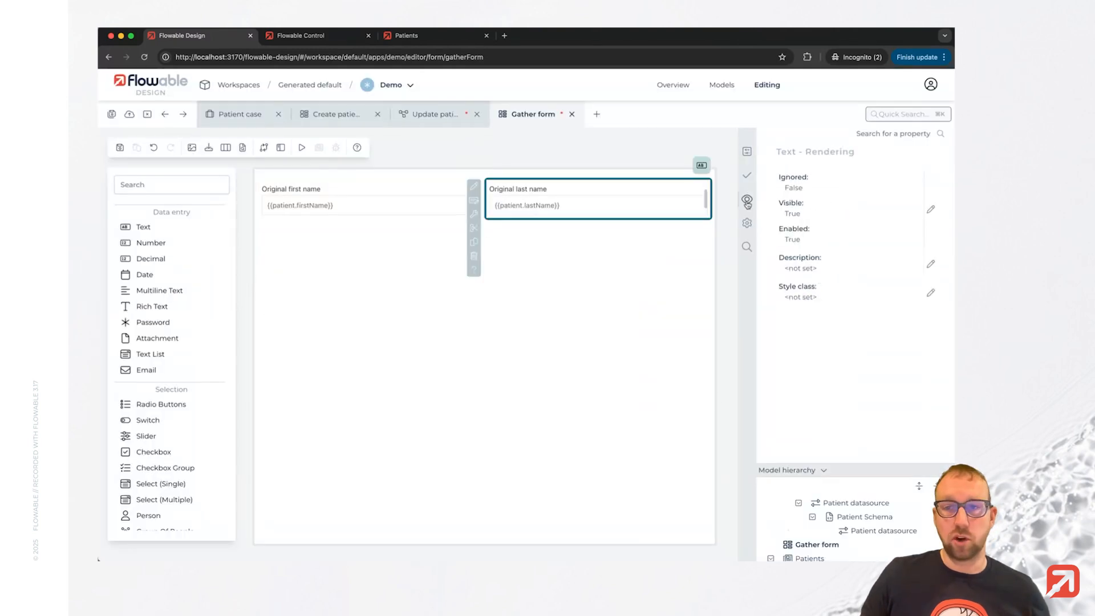
left_click(810, 247)
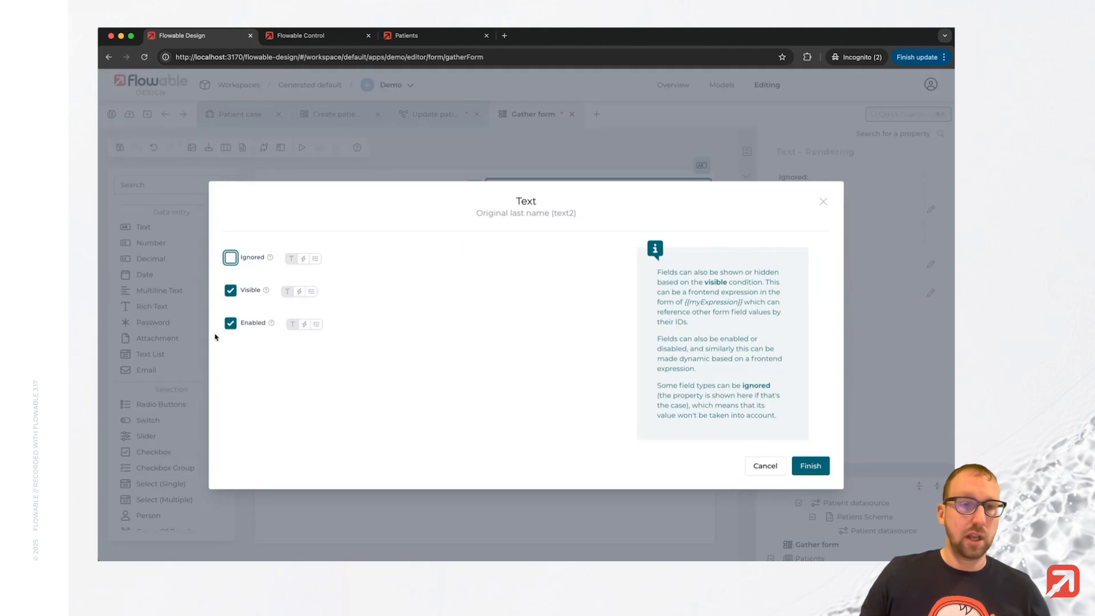
left_click(230, 323)
left_click(809, 466)
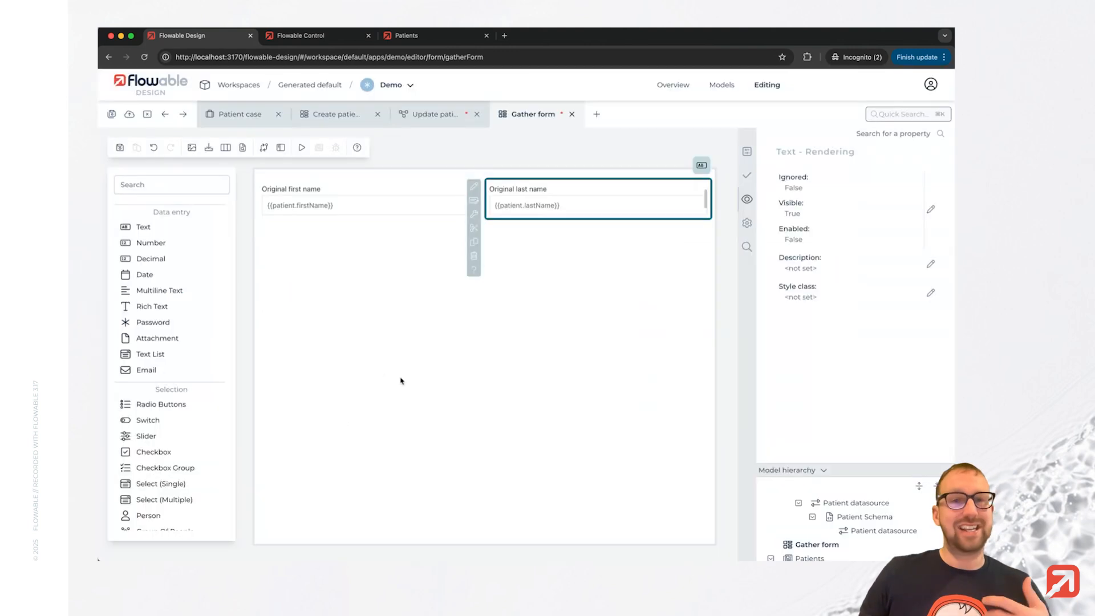
Add text fields labeled New first name and New last name below, then save the Gather form.
left_click(348, 334)
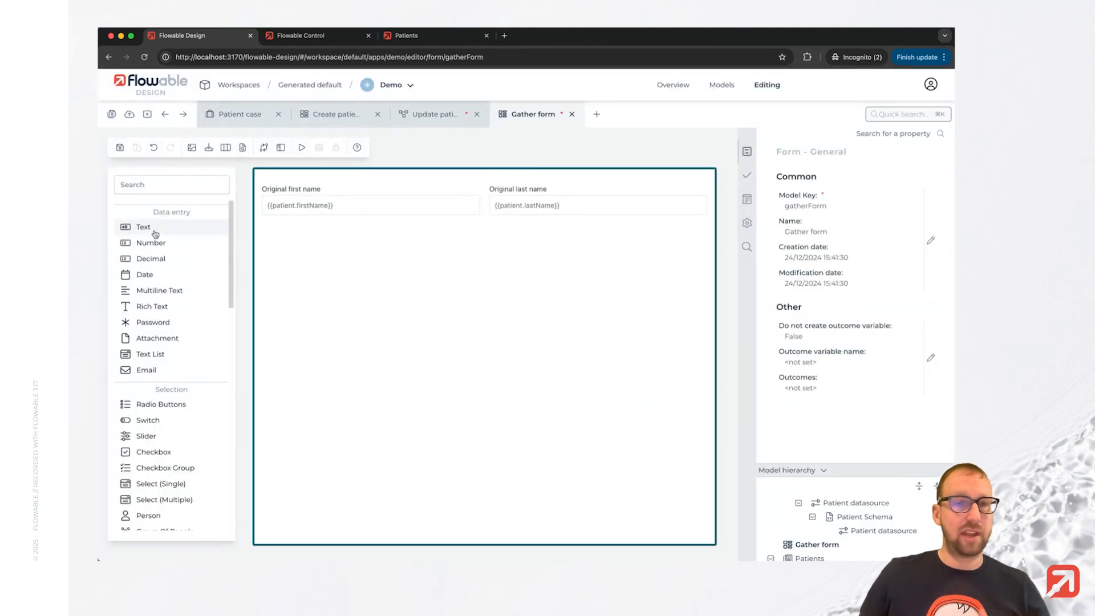
left_click_drag(139, 227, 311, 245)
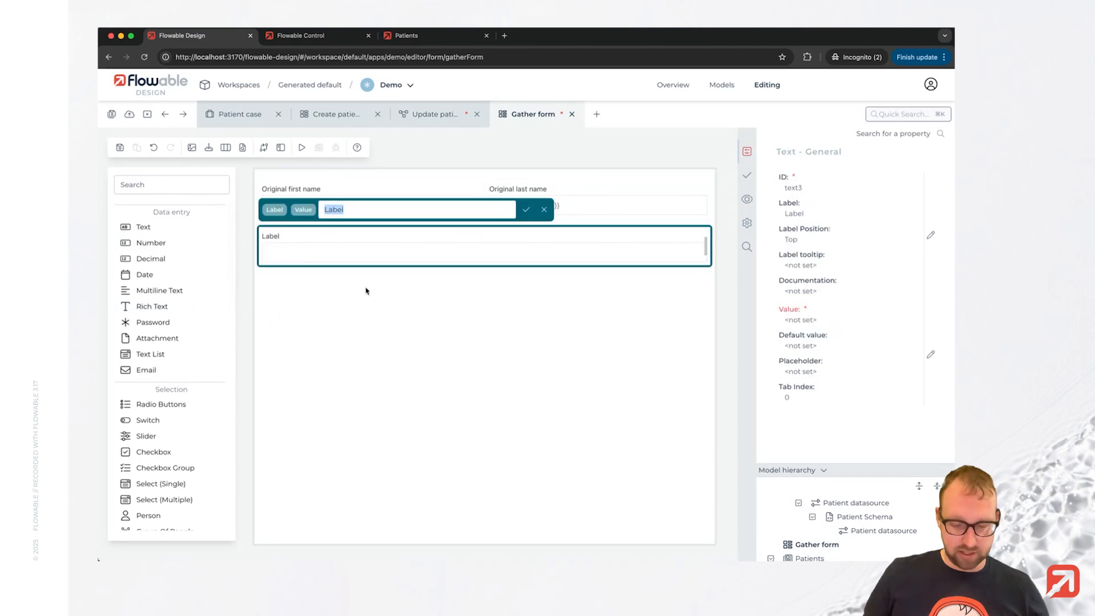
type("New first name")
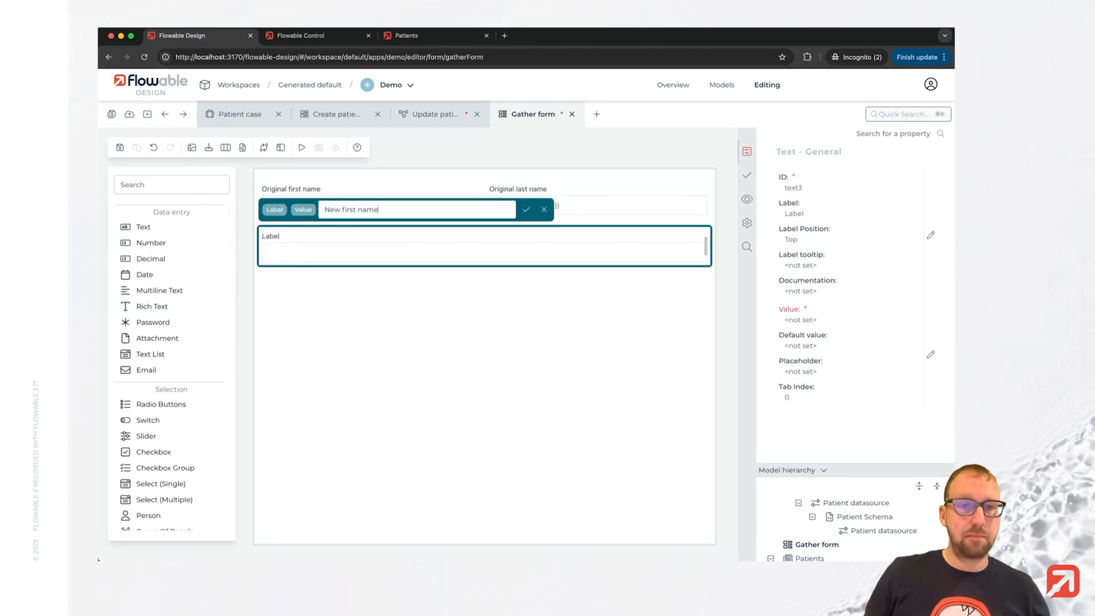
key("Return")
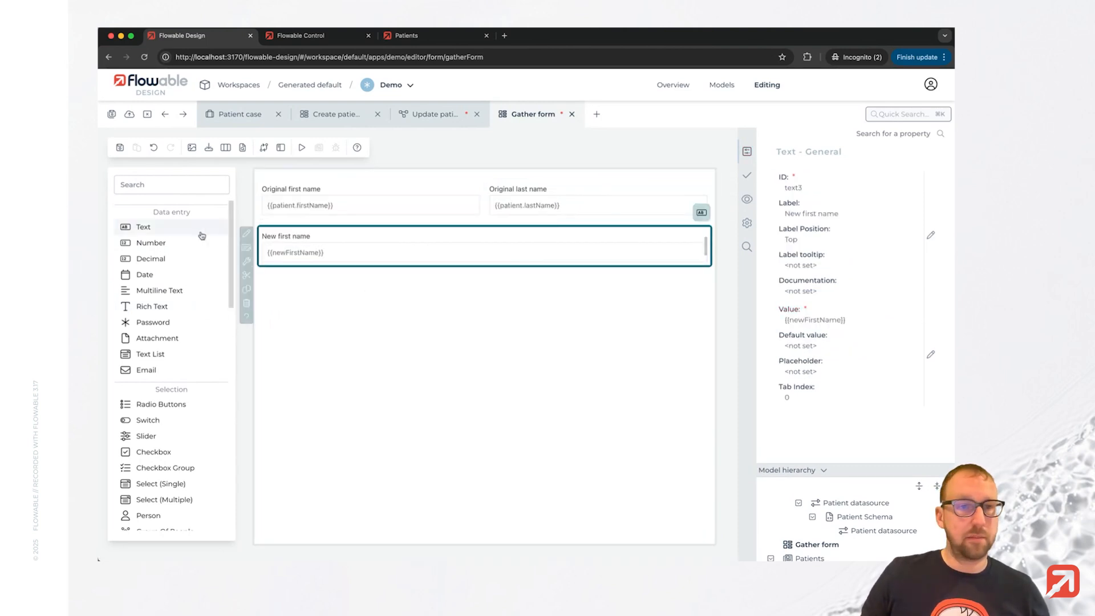
left_click_drag(196, 228, 562, 253)
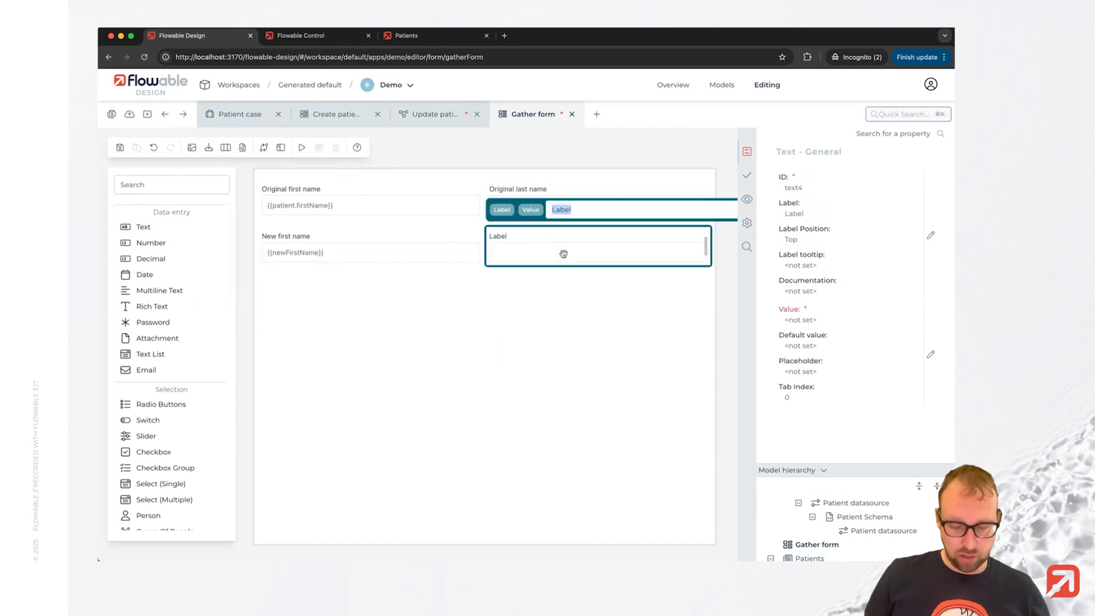
type("New last name")
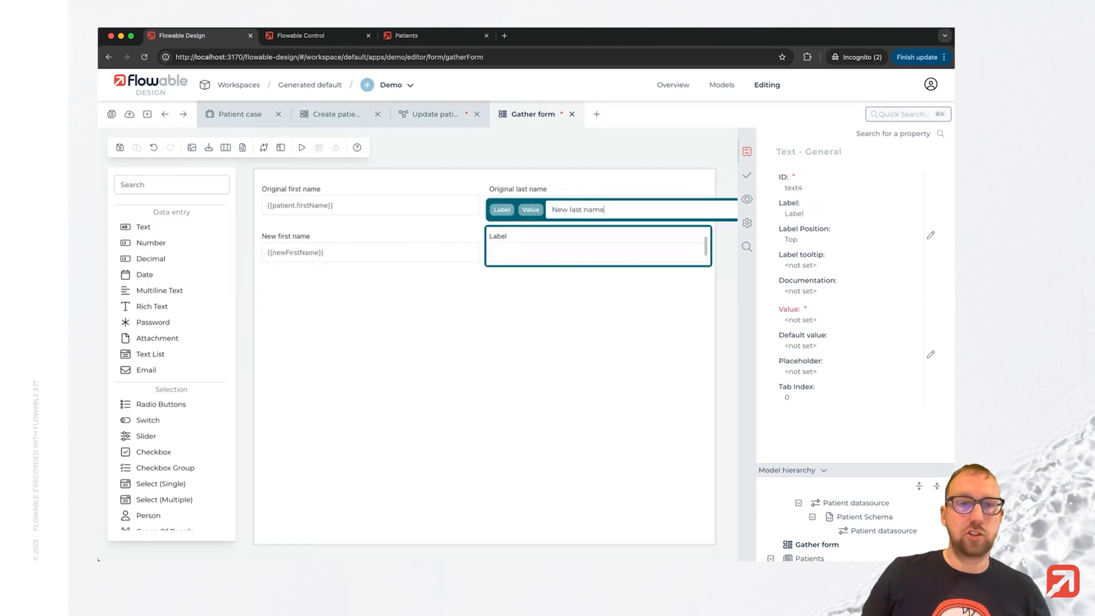
left_click(112, 114)
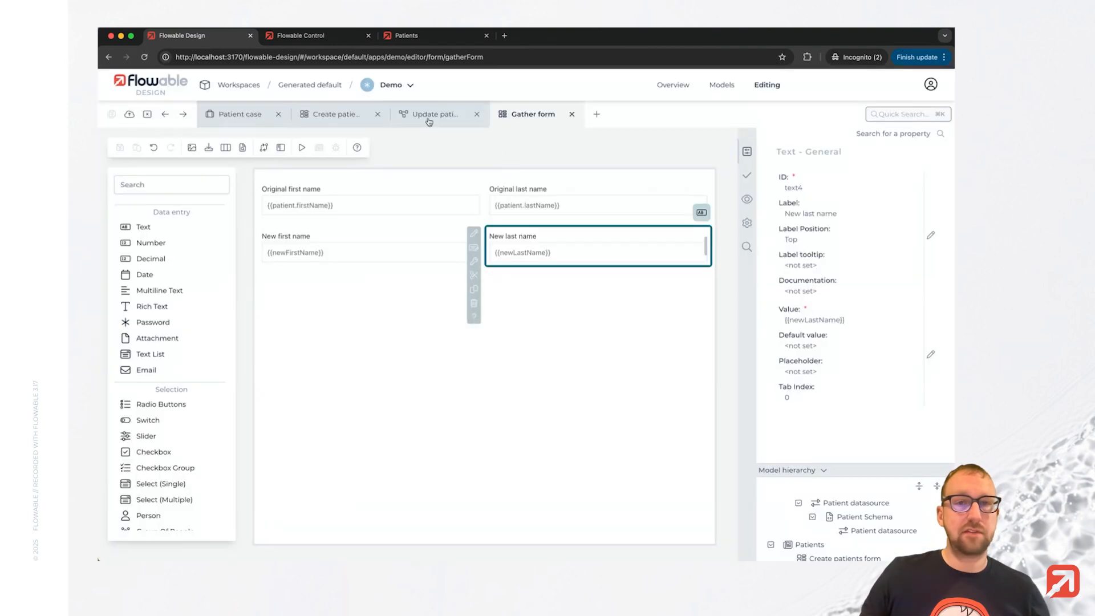
Link the Update patient task's data object configuration to the existing Patient data object and open its operation settings.
left_click(429, 120)
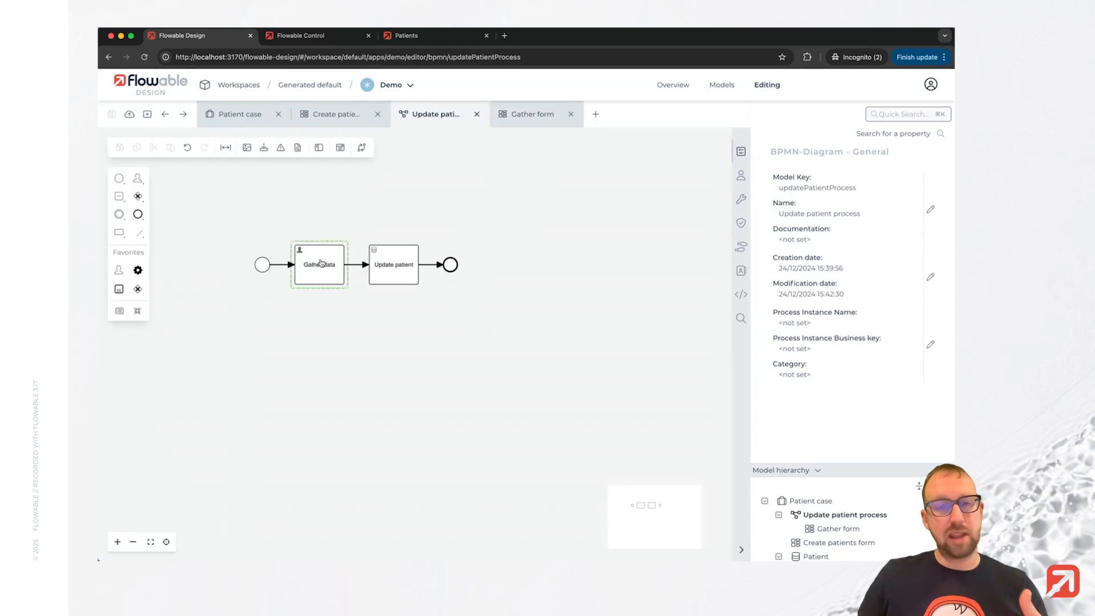
left_click(386, 269)
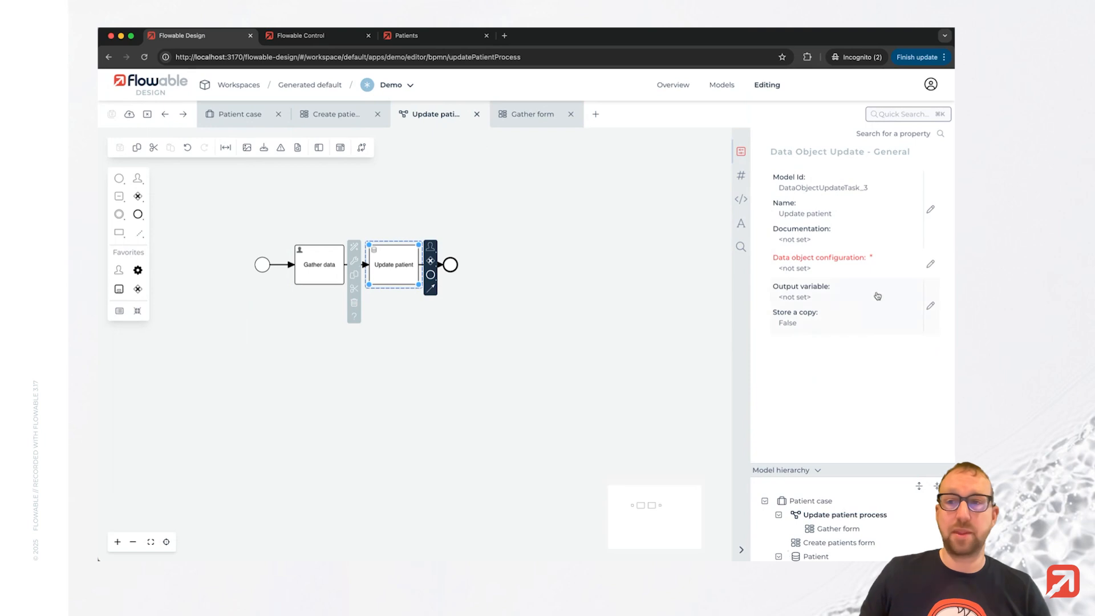
left_click(928, 269)
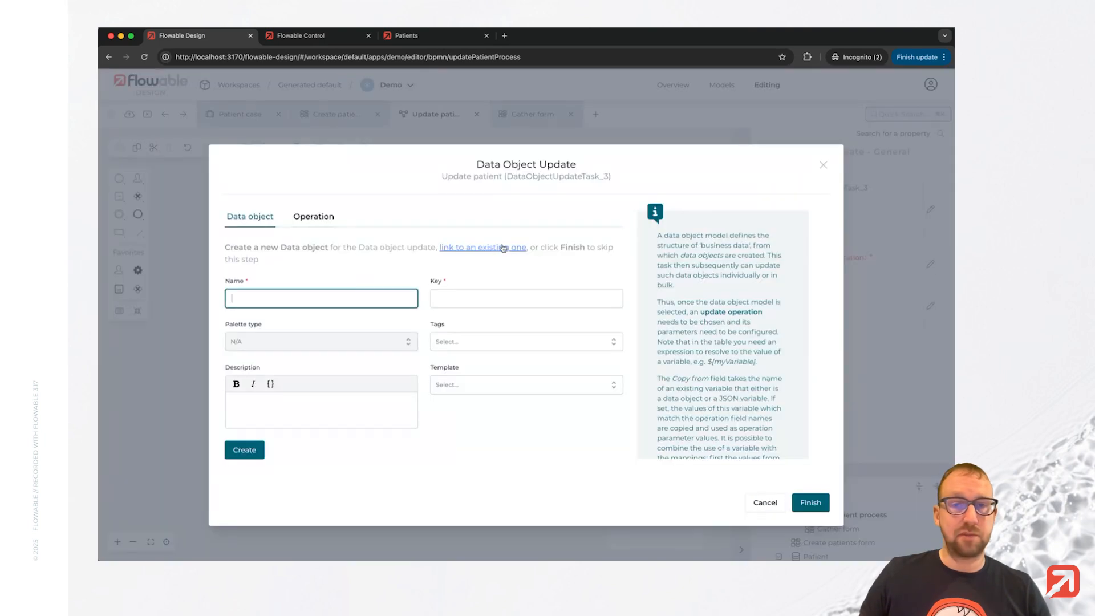
left_click(324, 355)
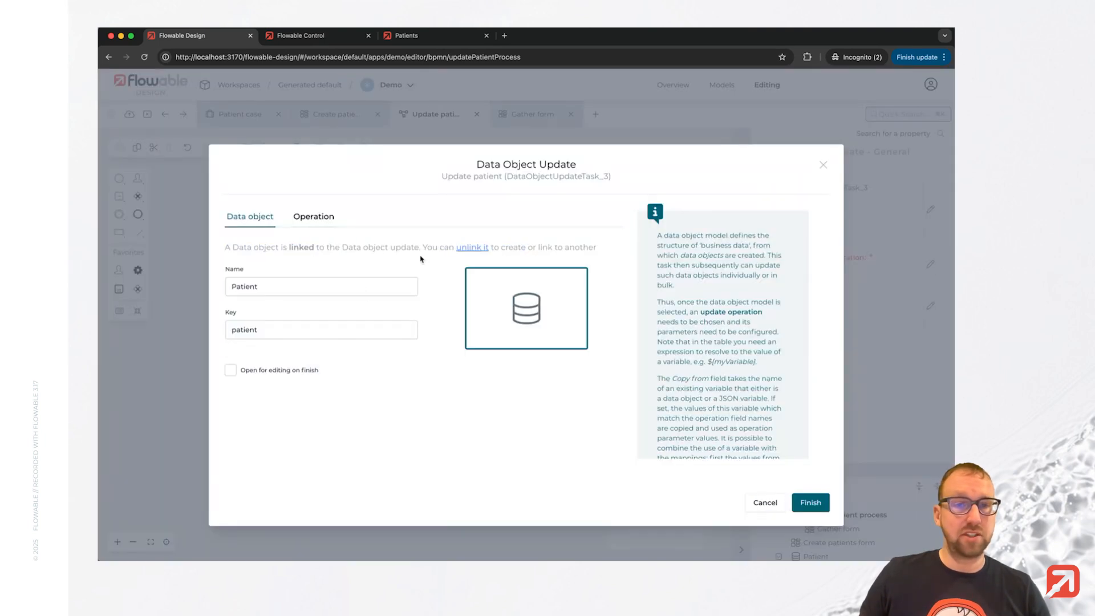
left_click(323, 222)
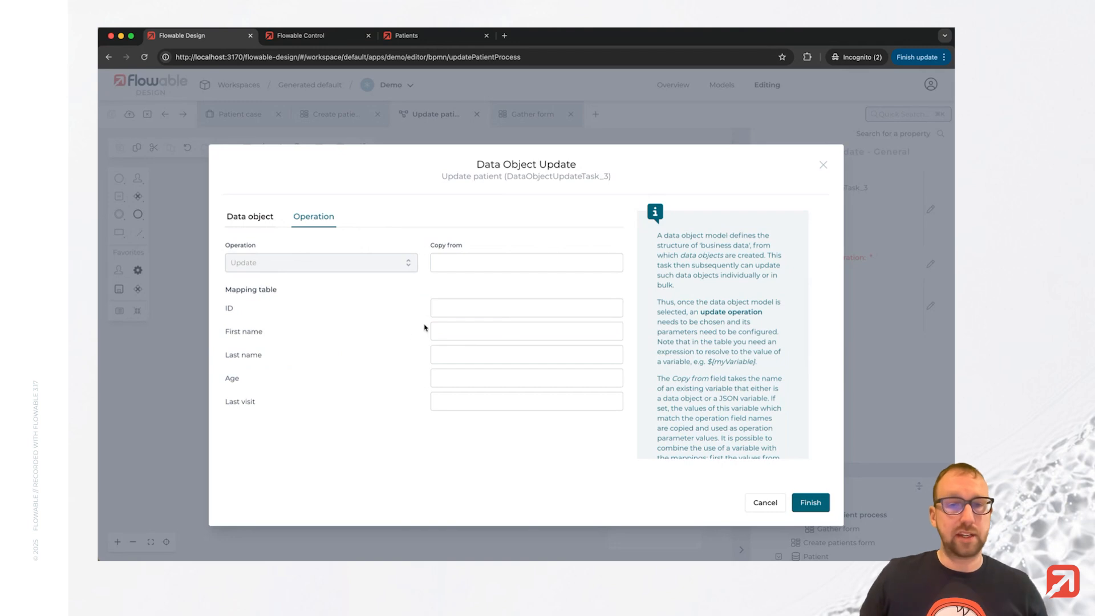
Map the update operation's ID to ${patient.id}.
left_click(449, 313)
left_click(463, 313)
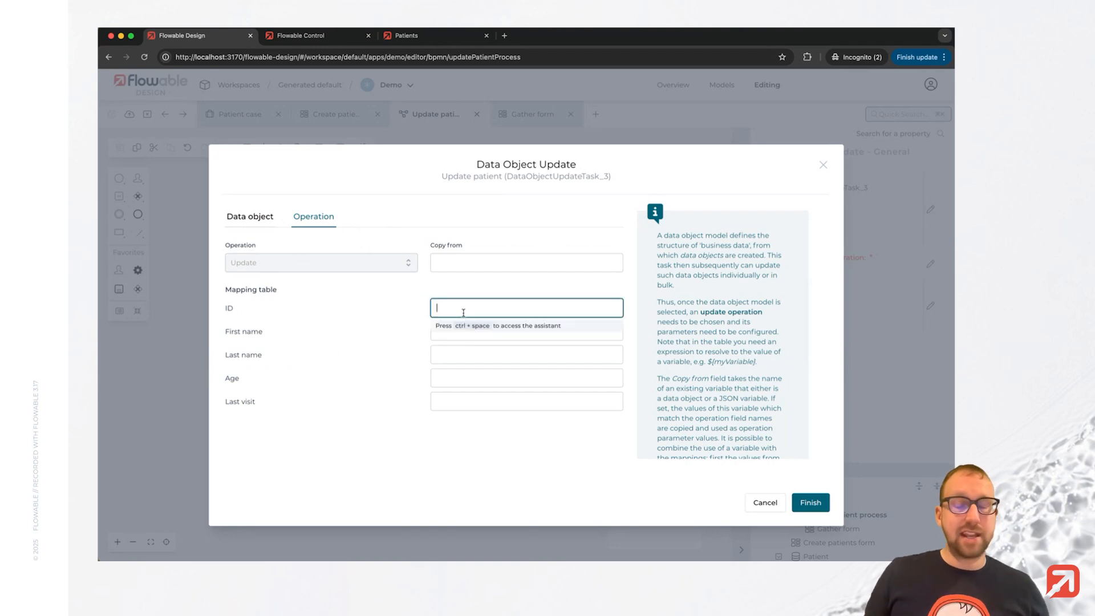
type("$")
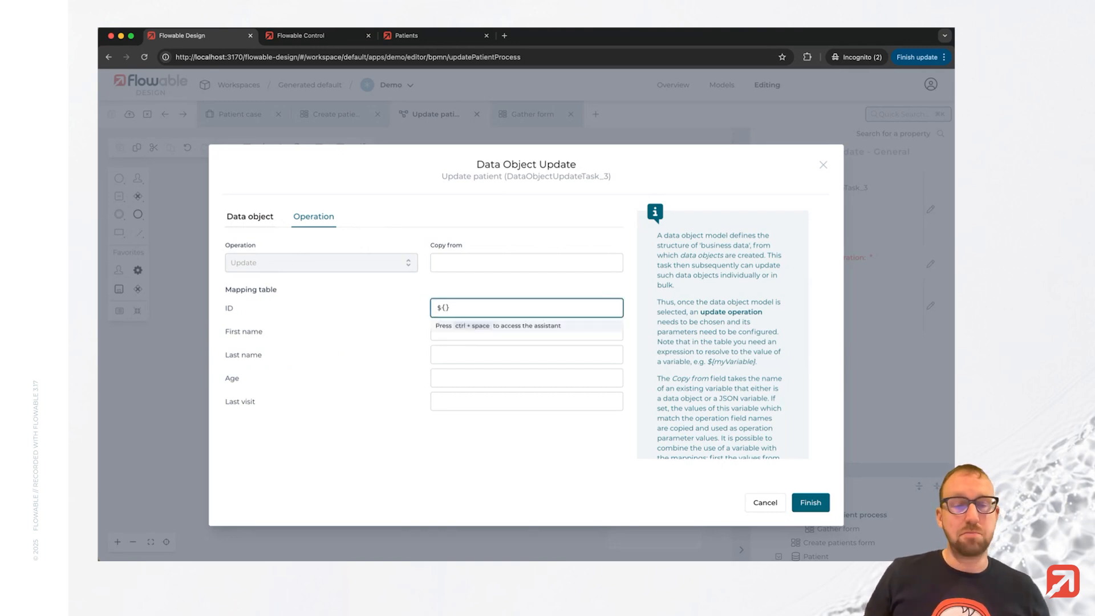
type("{")
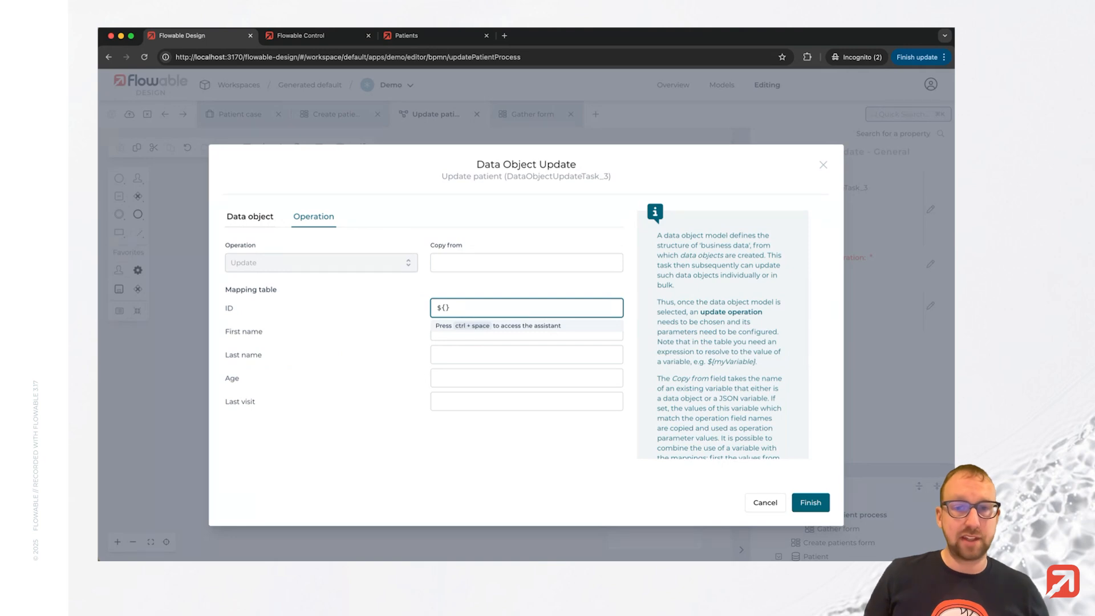
type("patient.")
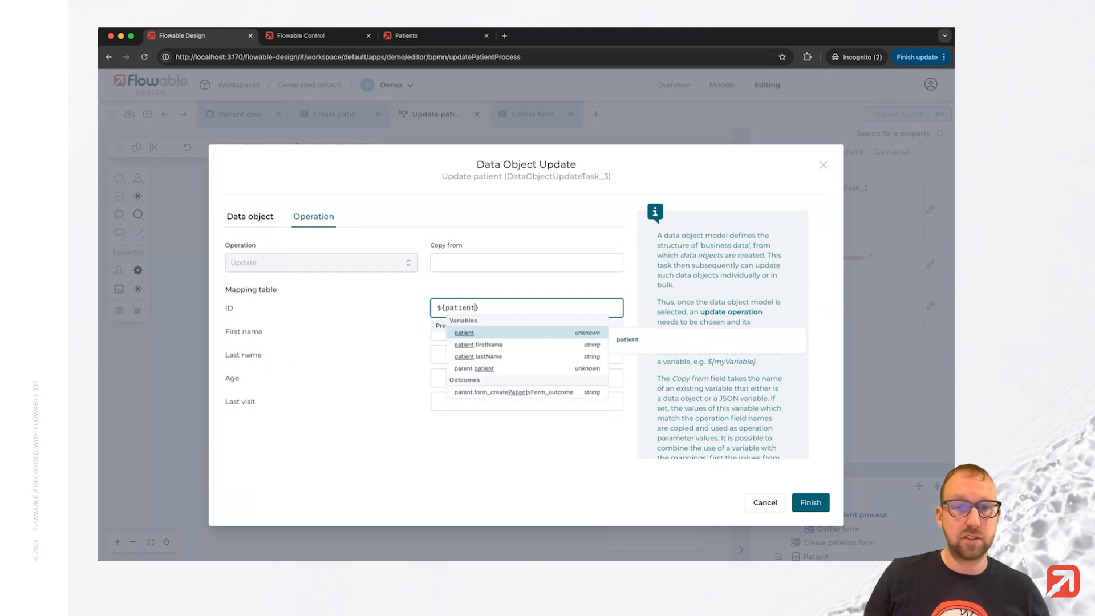
type("id")
key("Tab")
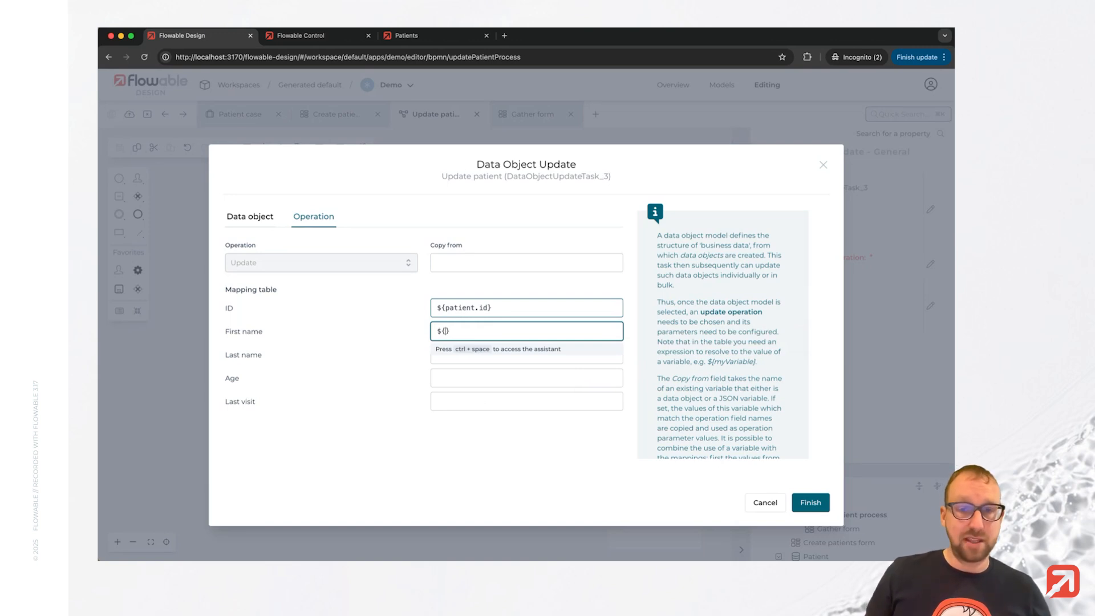
Map First name to ${newFirstName} and Last name to ${newLastName}, finish the dialog and save the process.
type("${newFirstName")
key("Tab")
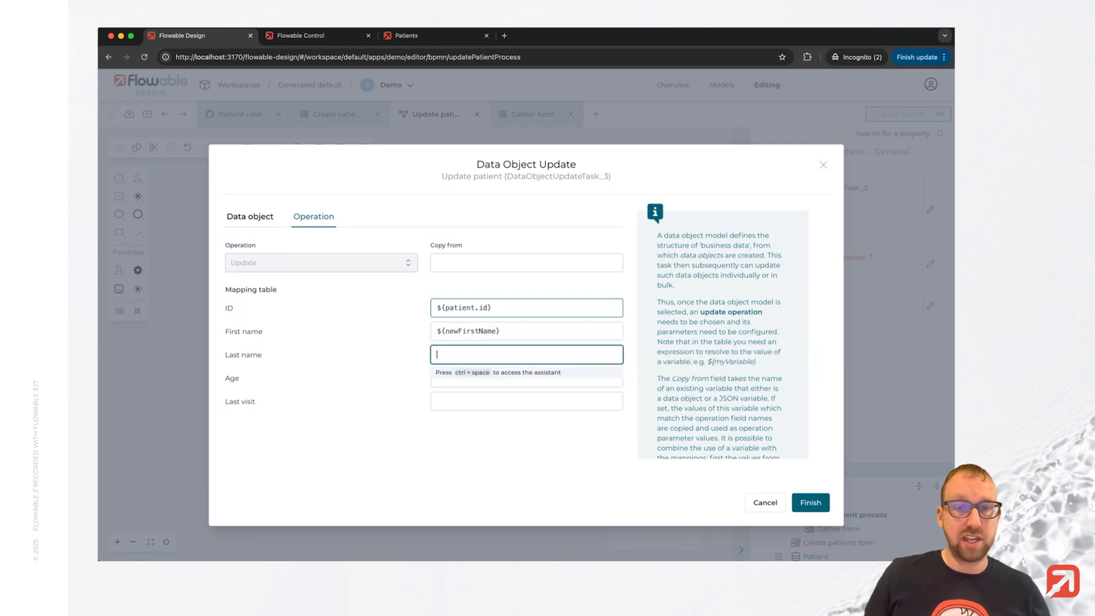
type("$")
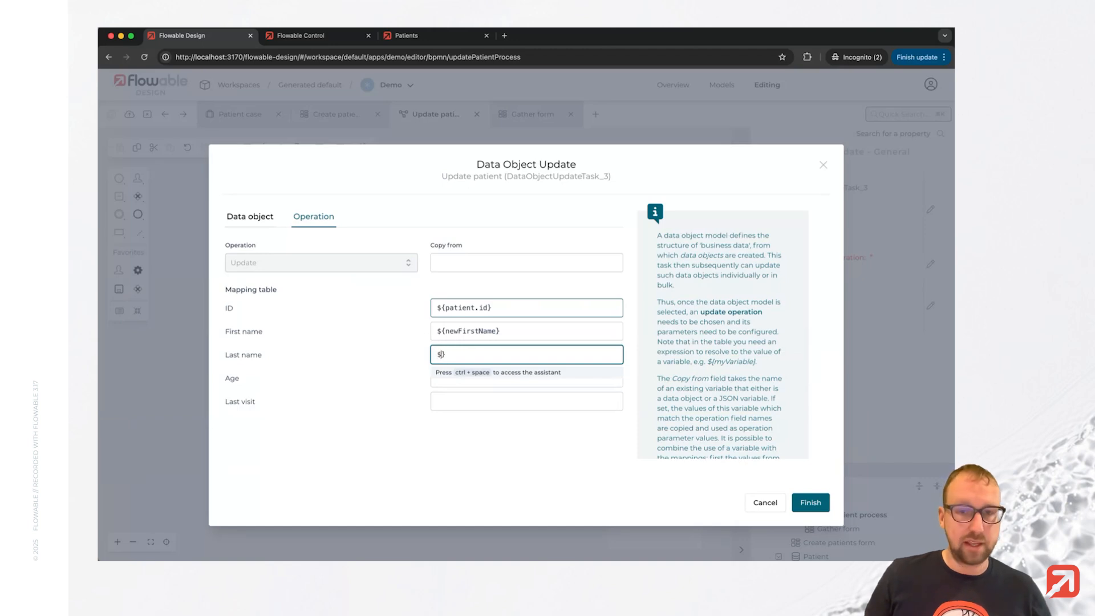
type("{")
type("newLastName")
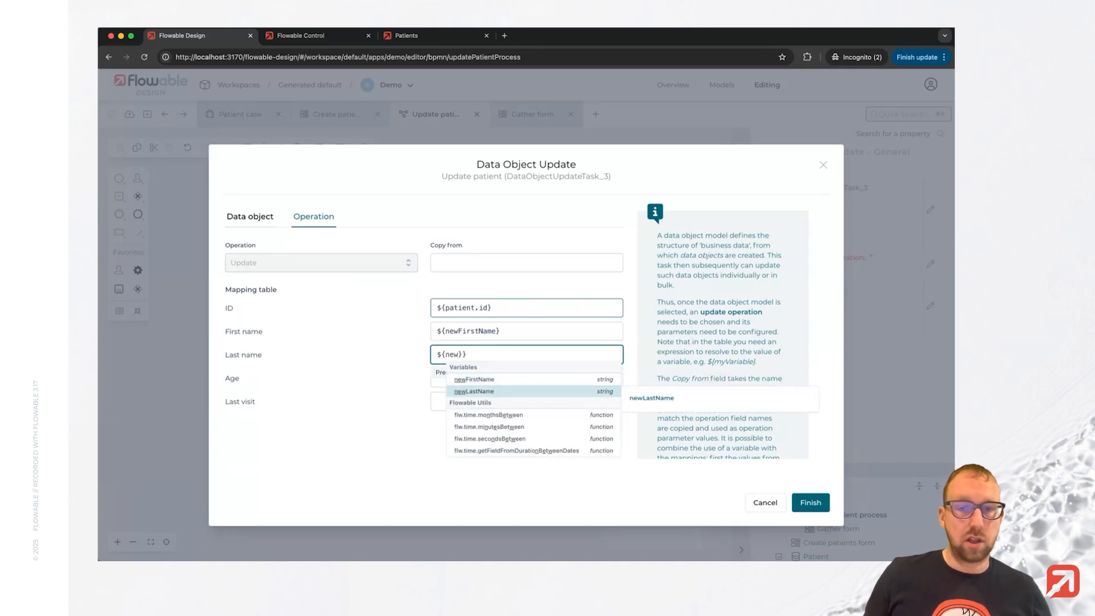
left_click(349, 473)
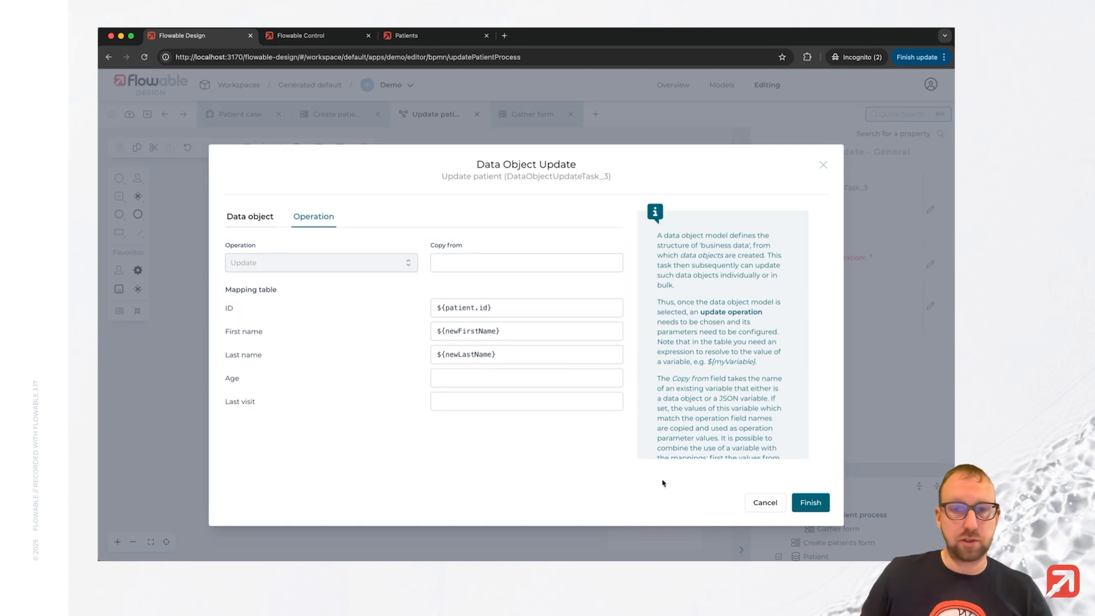
left_click(810, 502)
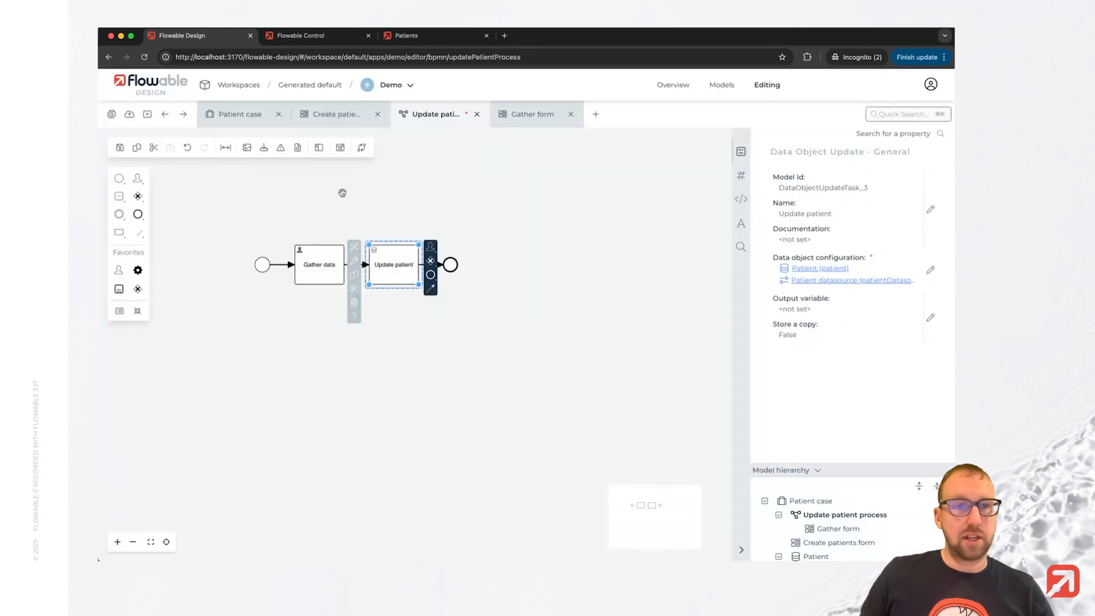
left_click(111, 115)
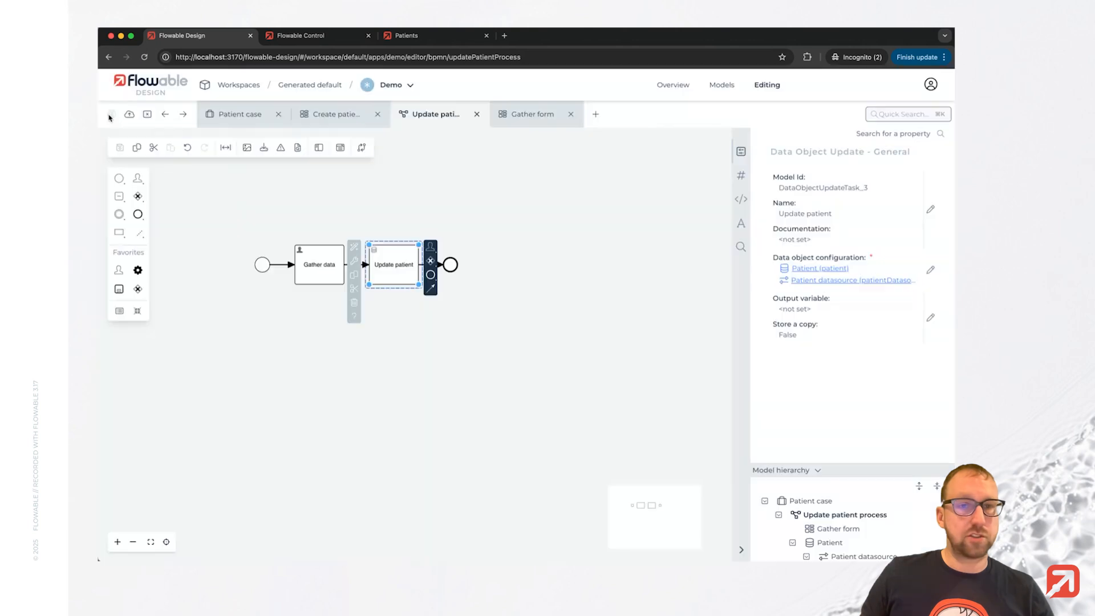
left_click(623, 288)
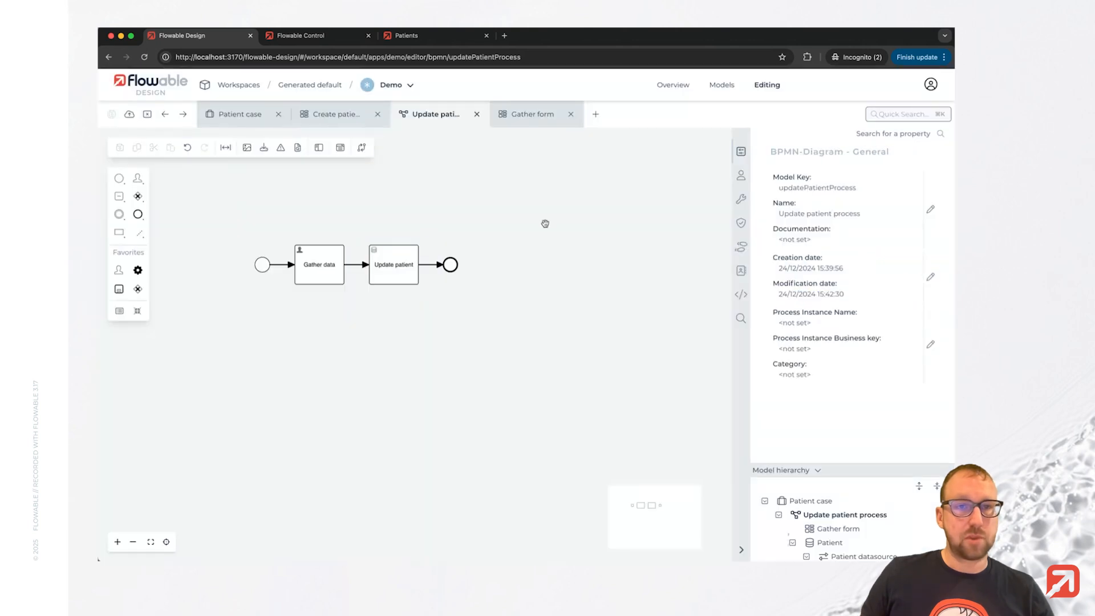
Create a new work form named Work form with key workForm for the patient case plan model.
left_click(244, 119)
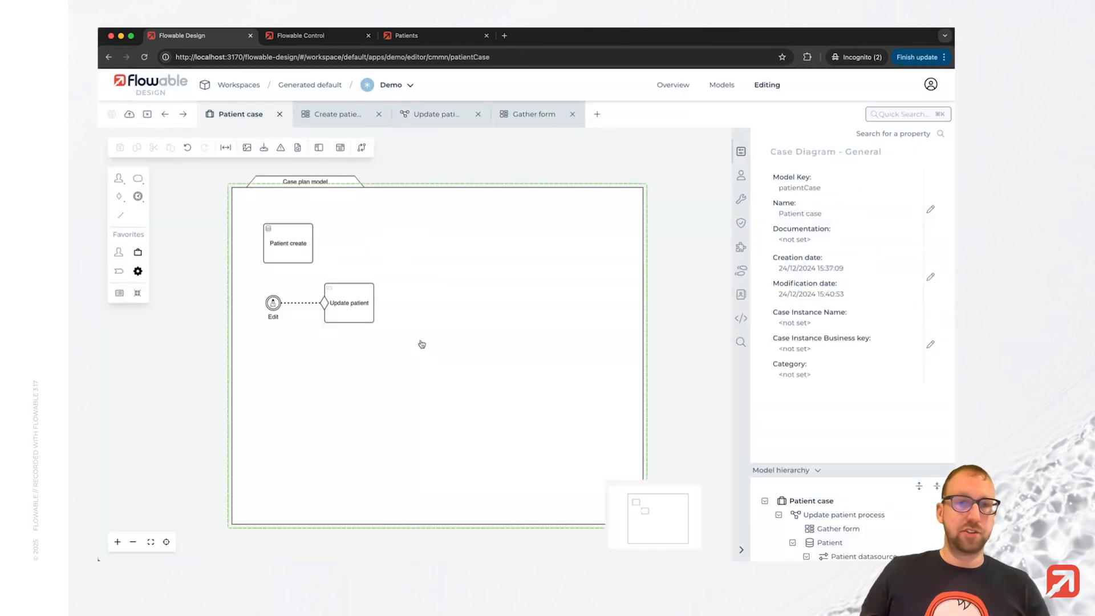
left_click(494, 291)
left_click(811, 315)
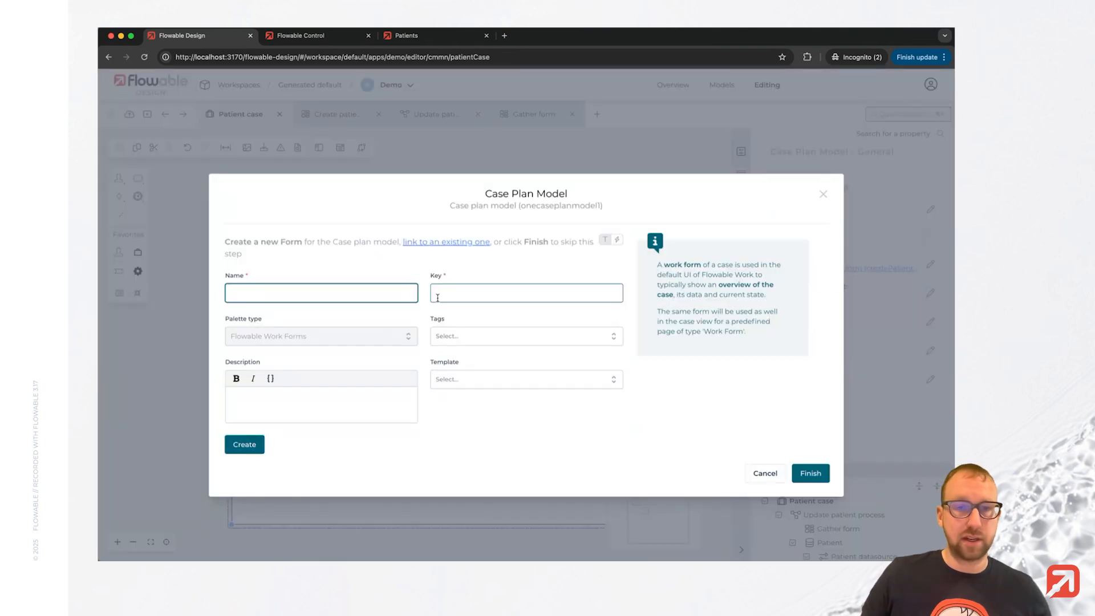
type("Work form")
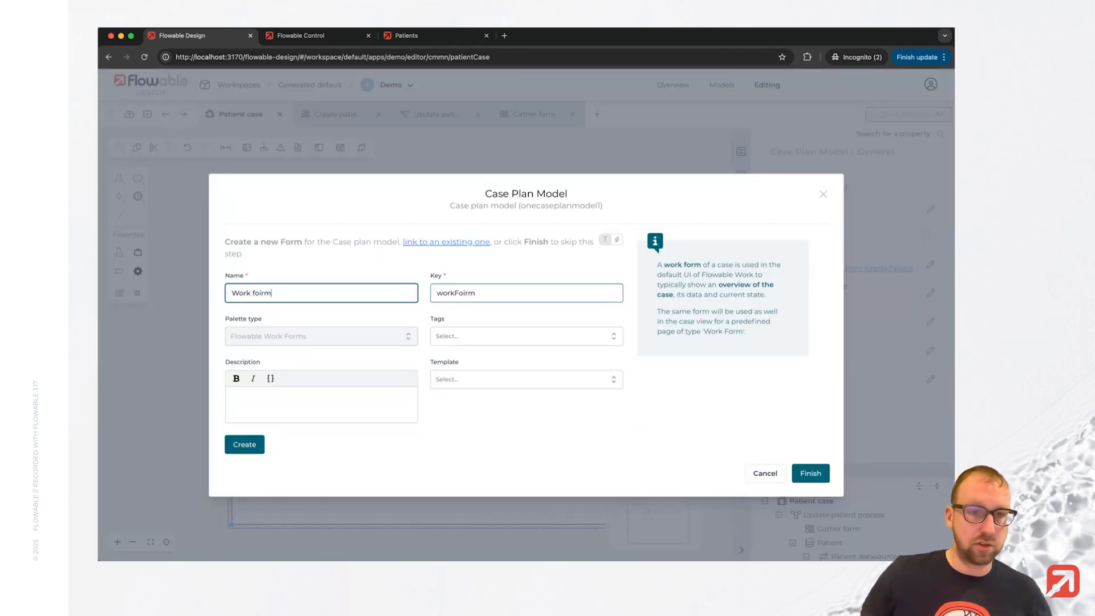
key("BackSpace")
key("BackSpace")
type("i")
key("BackSpace")
type("rm")
left_click(244, 445)
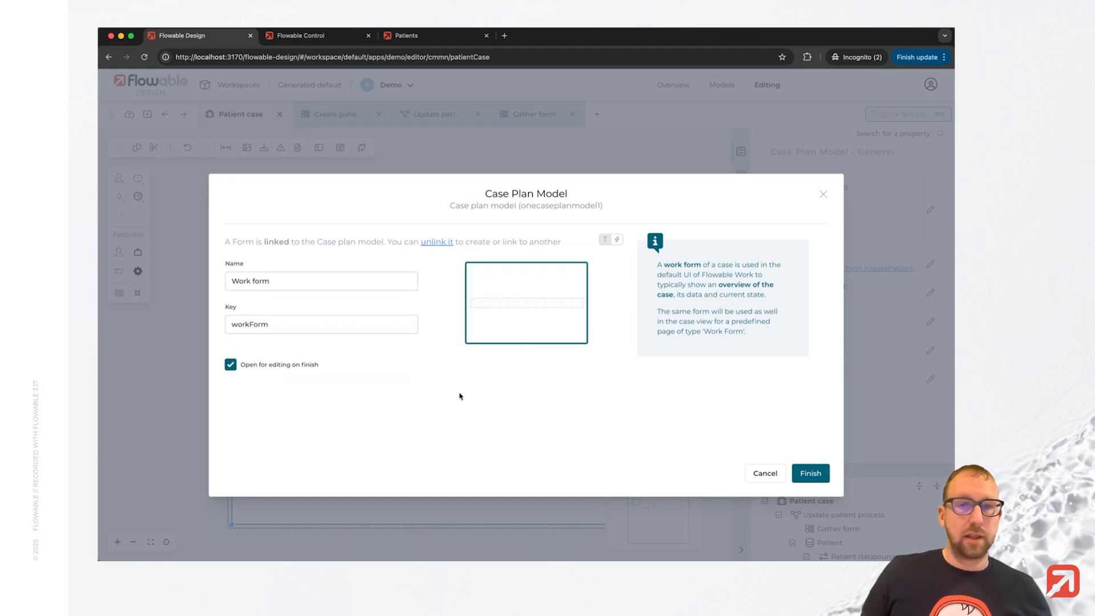
left_click(811, 474)
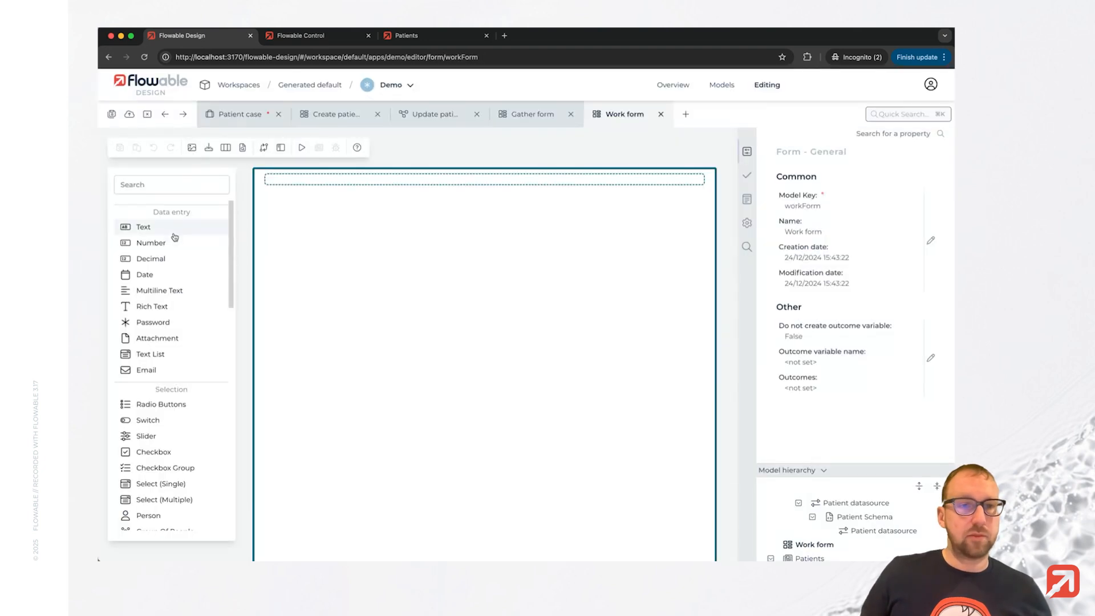
Add a text field labeled First name with its value bound to {{patient.firstName}}.
left_click_drag(173, 234, 351, 240)
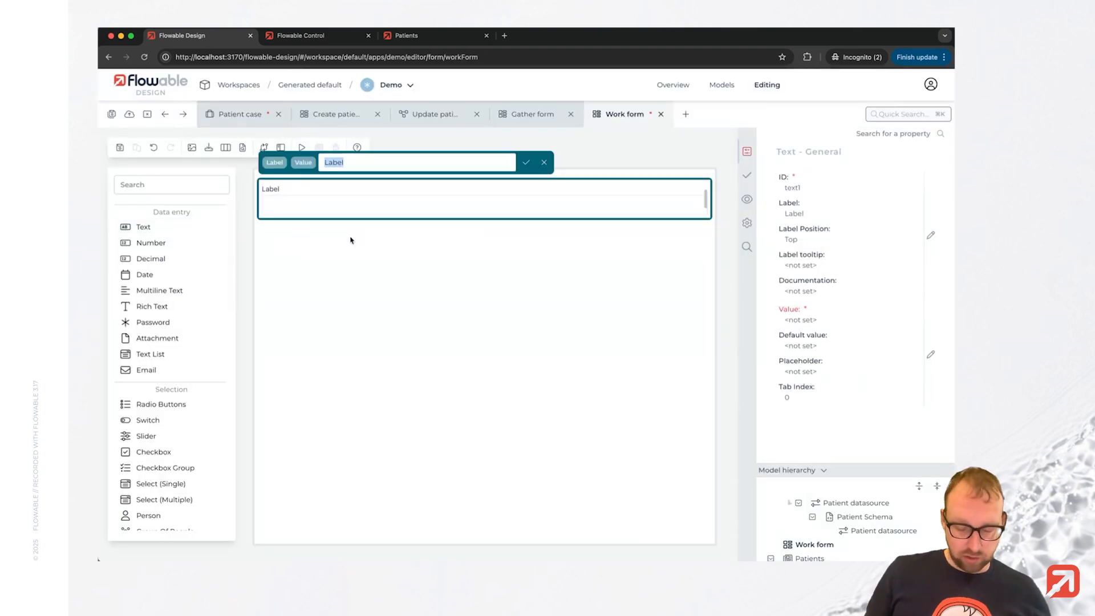
type("First na")
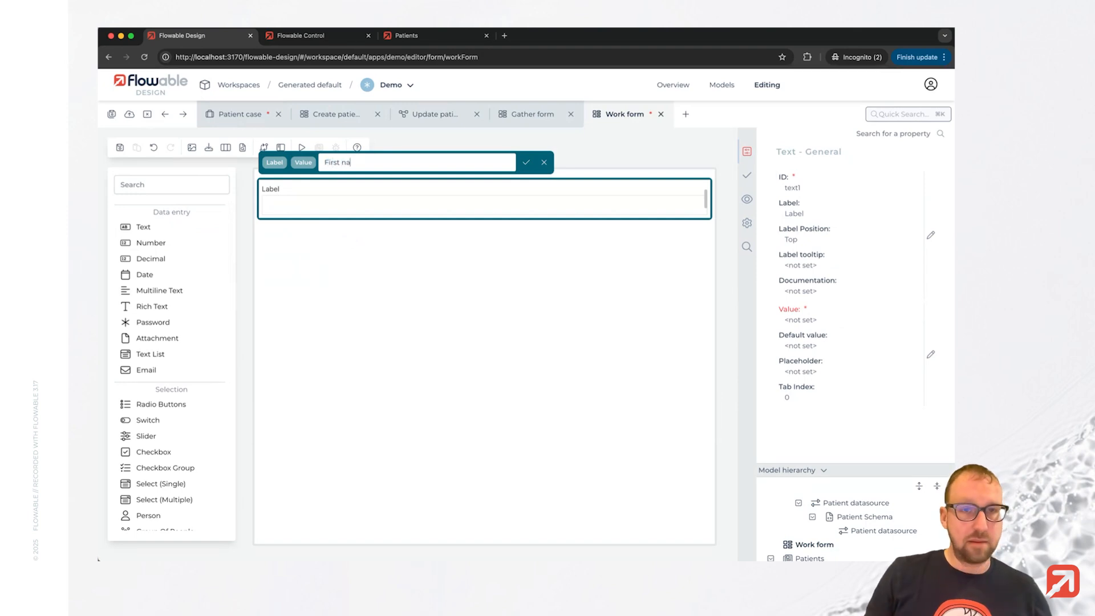
type("me")
key("Return")
left_click(842, 326)
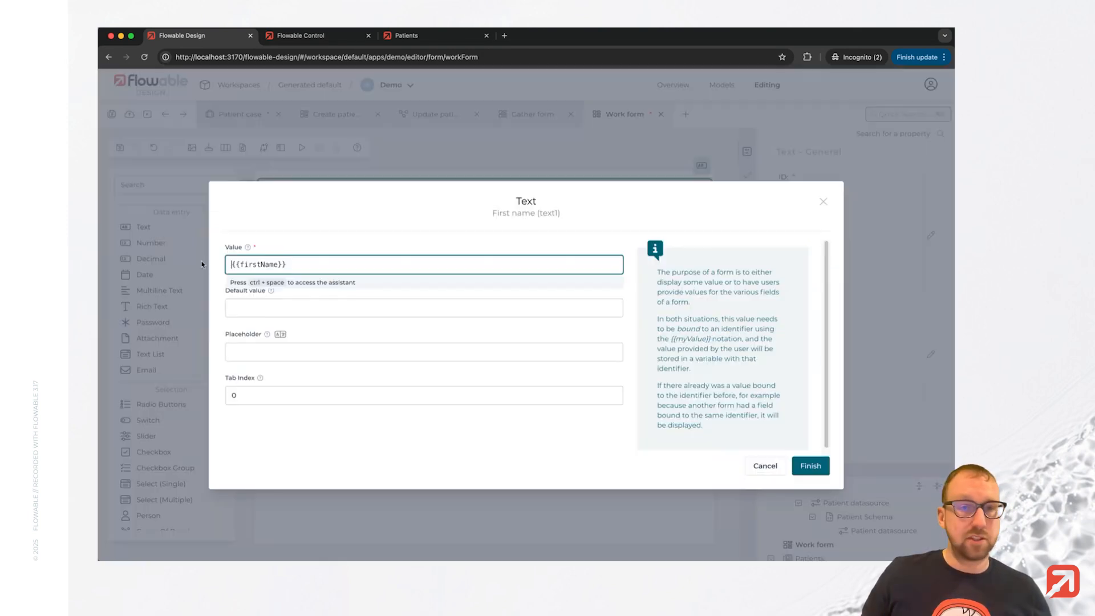
type("patient.")
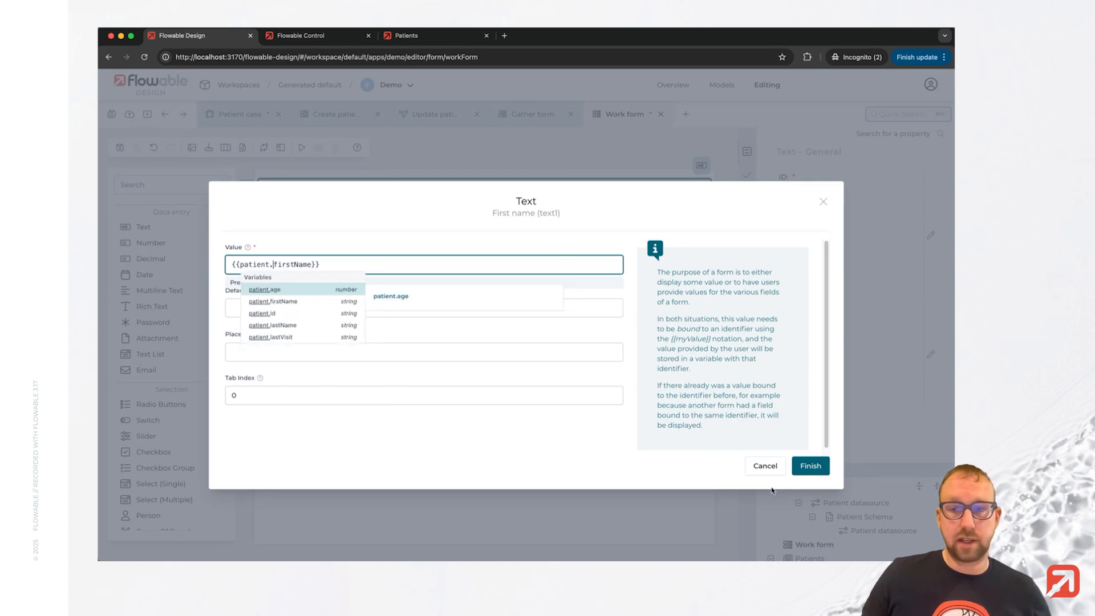
left_click(811, 465)
Add a text field labeled Last name beside it, with its value bound to {{patient.lastName}}.
left_click_drag(143, 227, 582, 215)
type("Last")
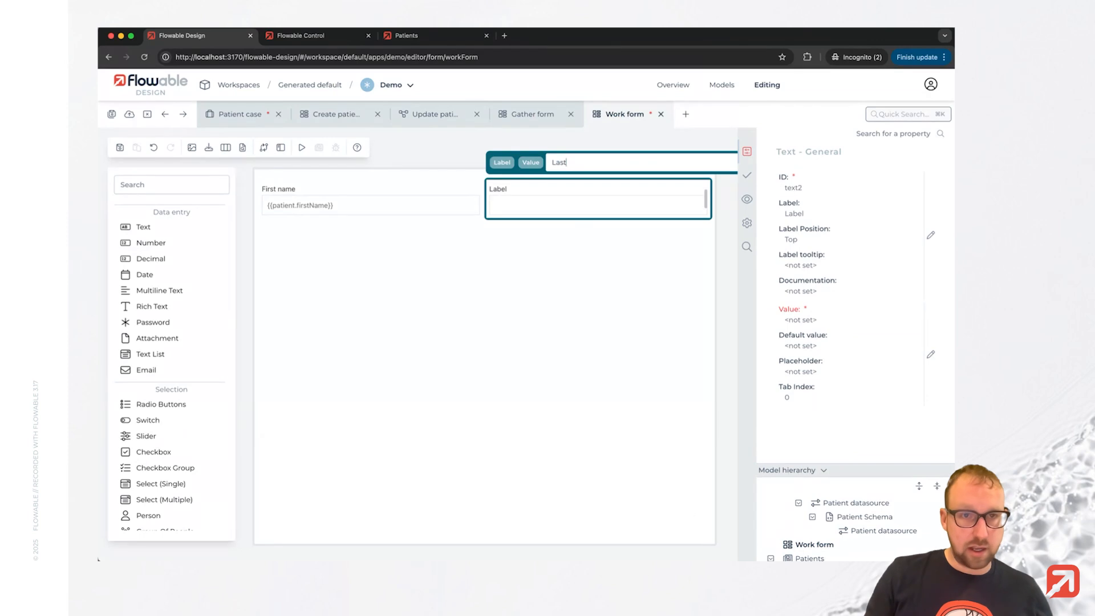
type(" name")
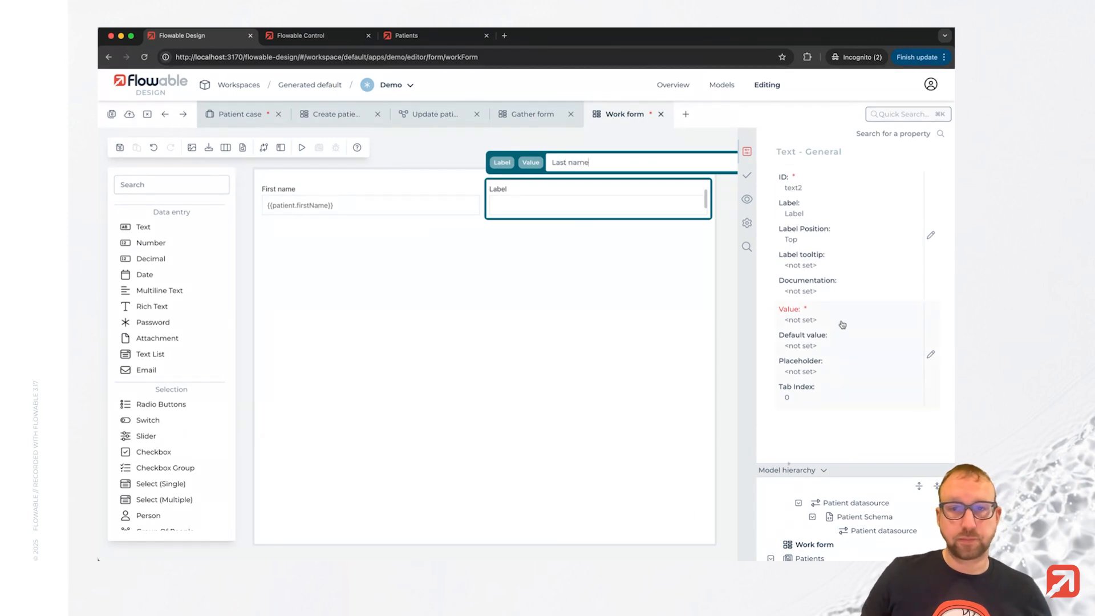
left_click(557, 228)
left_click(557, 207)
left_click(819, 314)
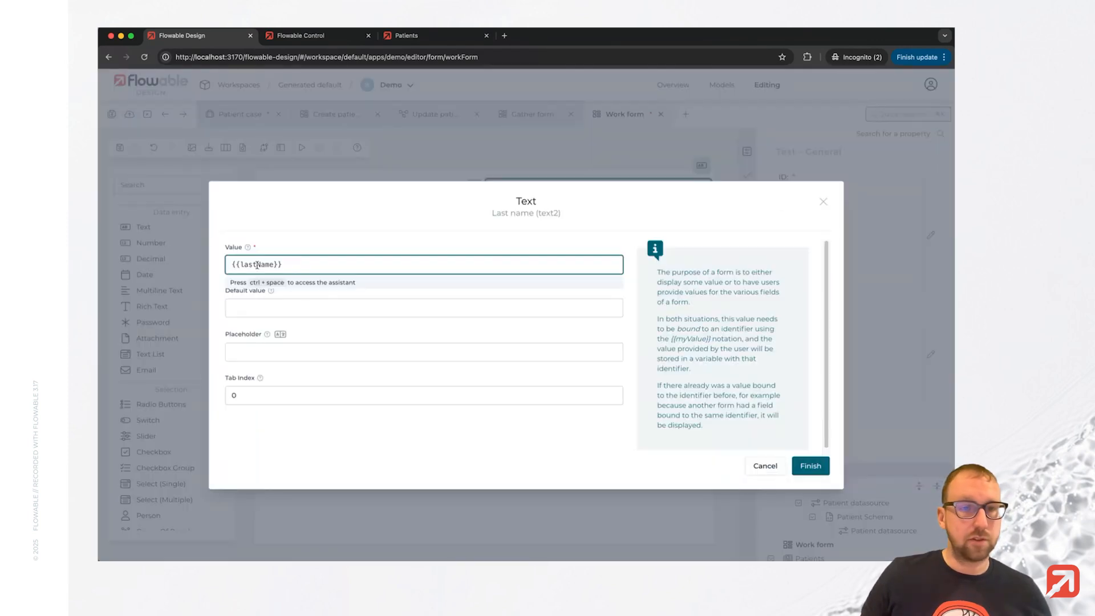
type("patient.")
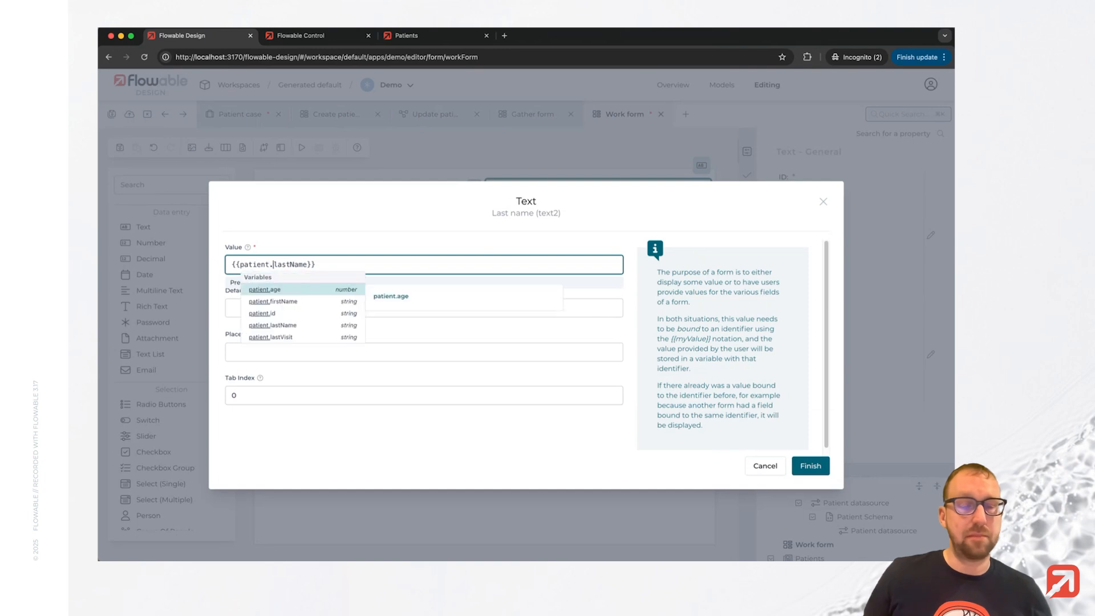
left_click(811, 465)
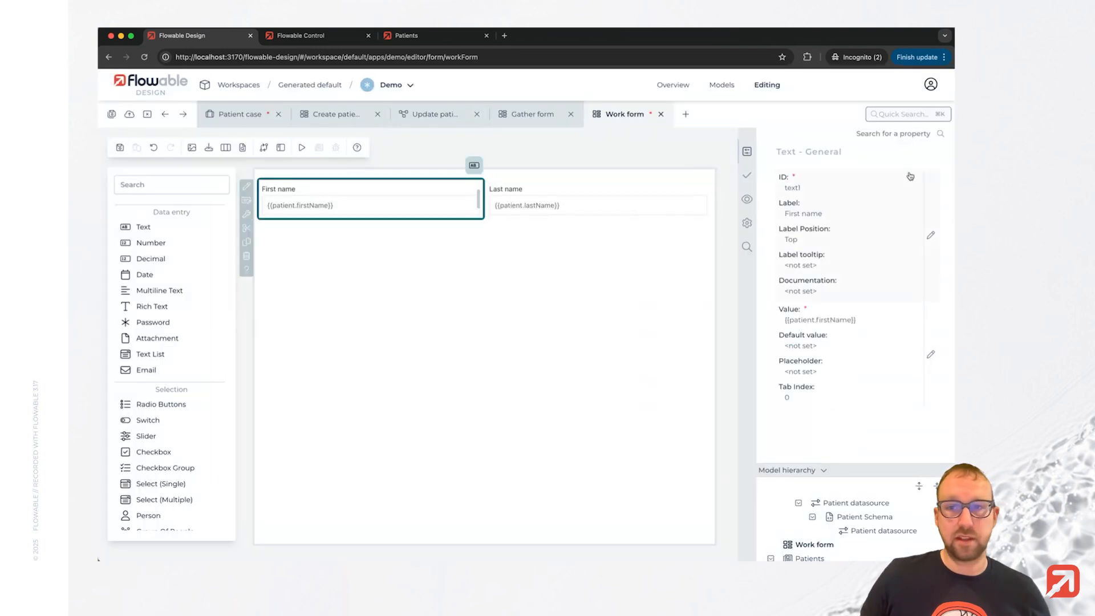
Disable both the First name and Last name fields in their rendering settings.
left_click(747, 200)
left_click(820, 246)
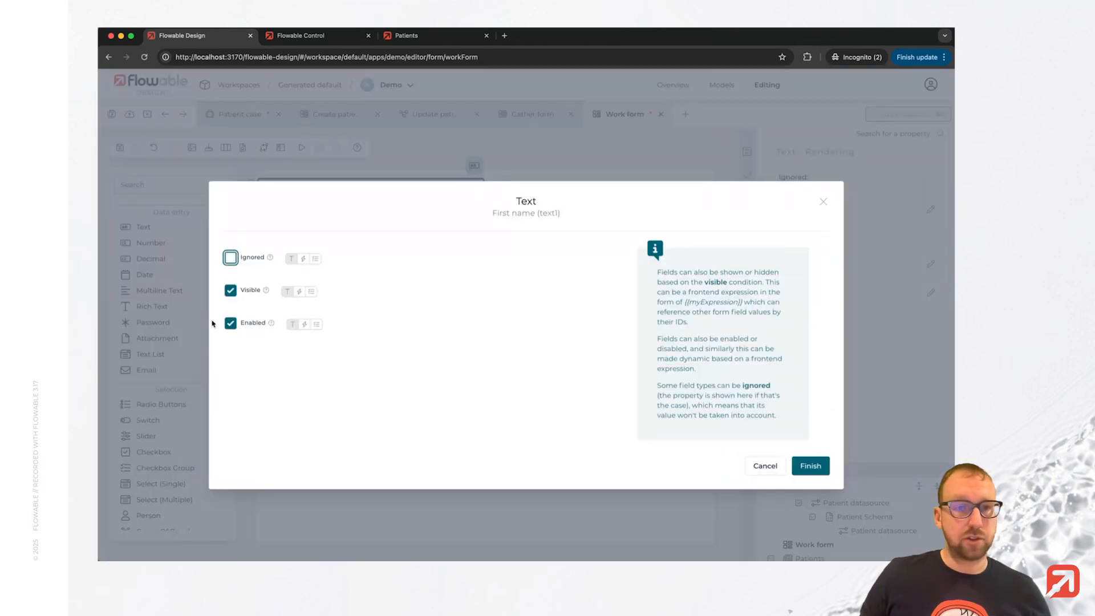
left_click(230, 323)
left_click(805, 465)
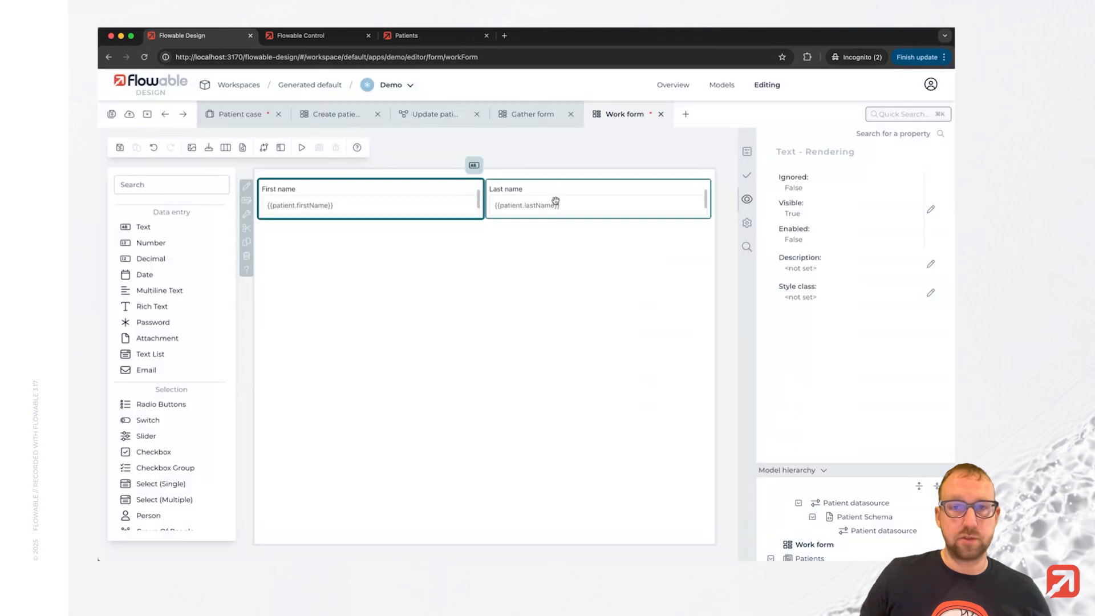
left_click(557, 203)
left_click(747, 199)
left_click(847, 247)
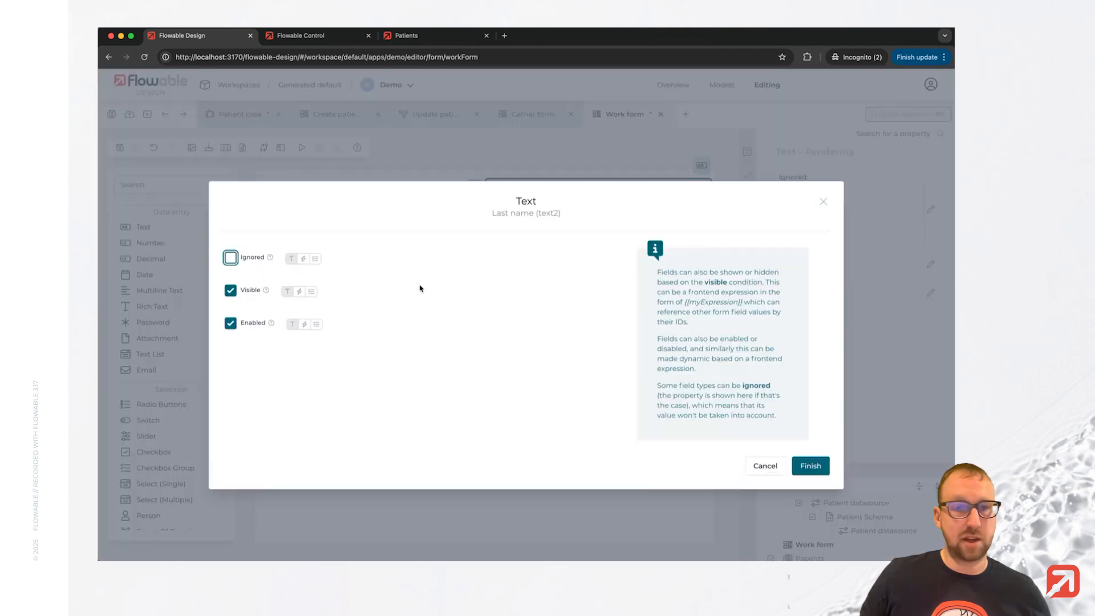
left_click(230, 324)
left_click(811, 465)
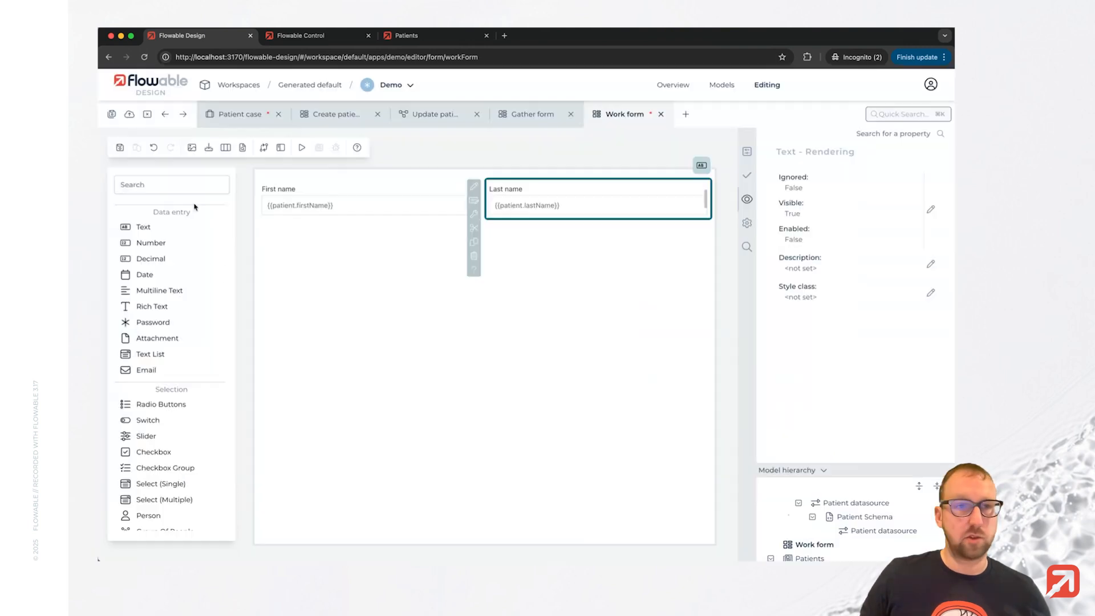
Publish the Demo app to the default deployment target.
left_click(111, 116)
left_click(726, 419)
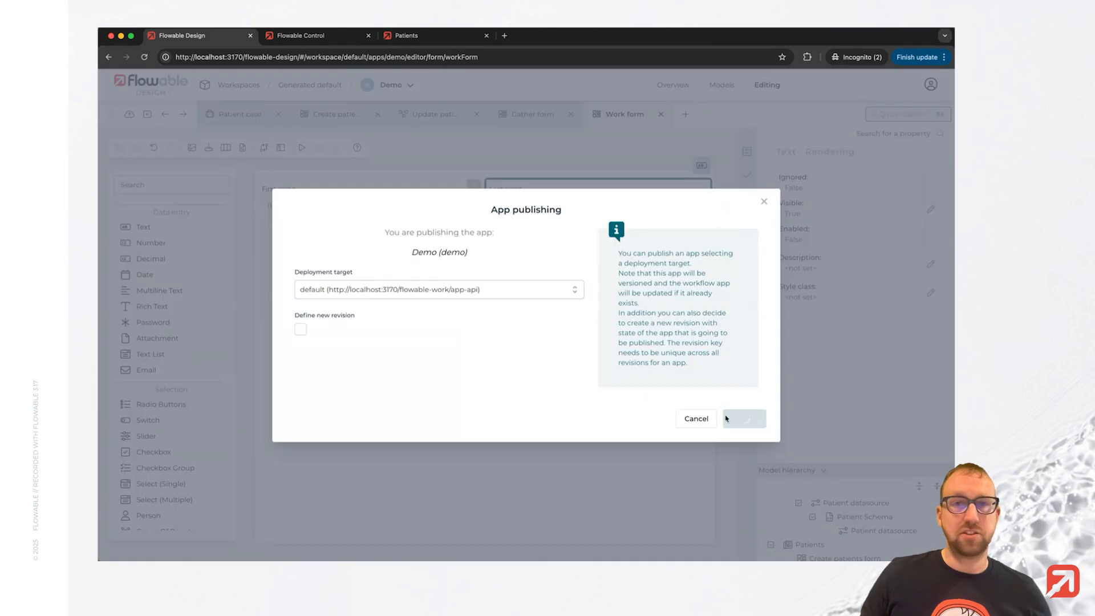
Start a new Patient case with first name Lois, last name Lane and age 41.
left_click(414, 36)
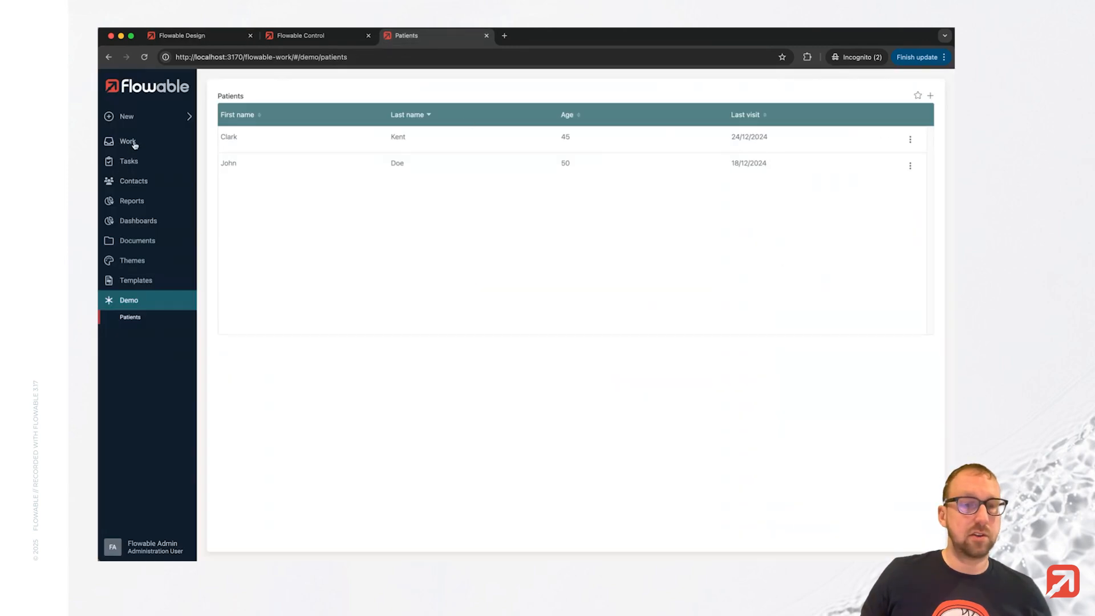
left_click(134, 143)
left_click(133, 234)
left_click(472, 296)
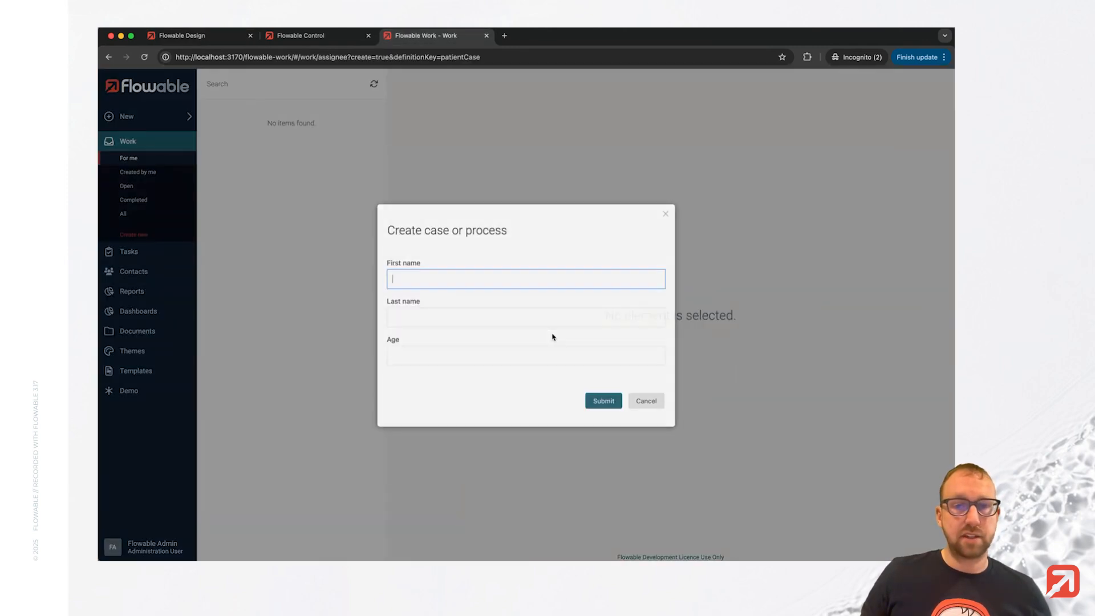
type("Lois")
key("Tab")
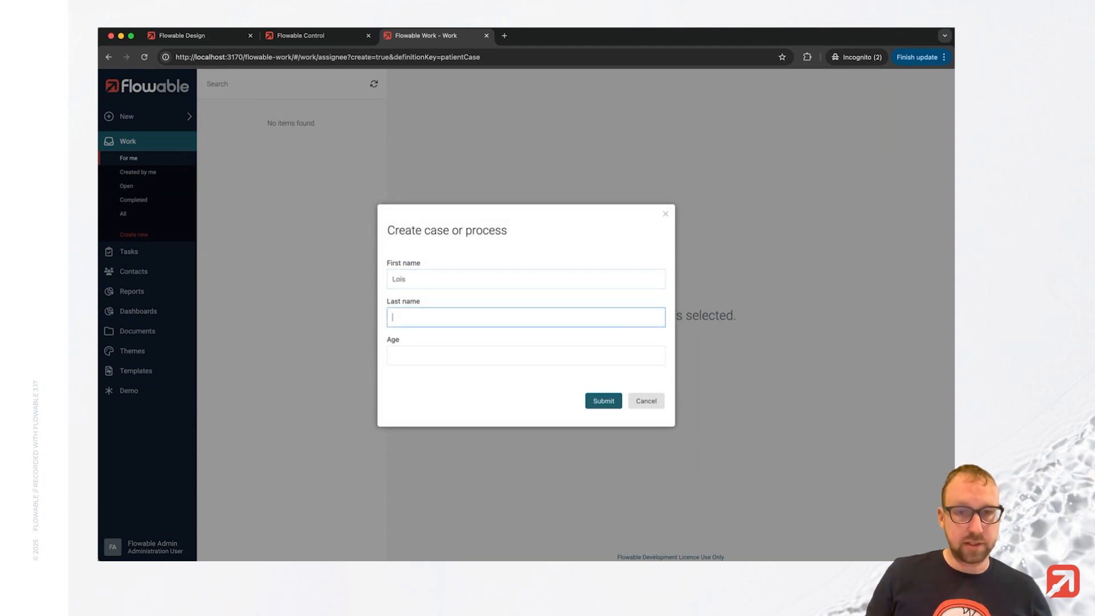
key("Tab")
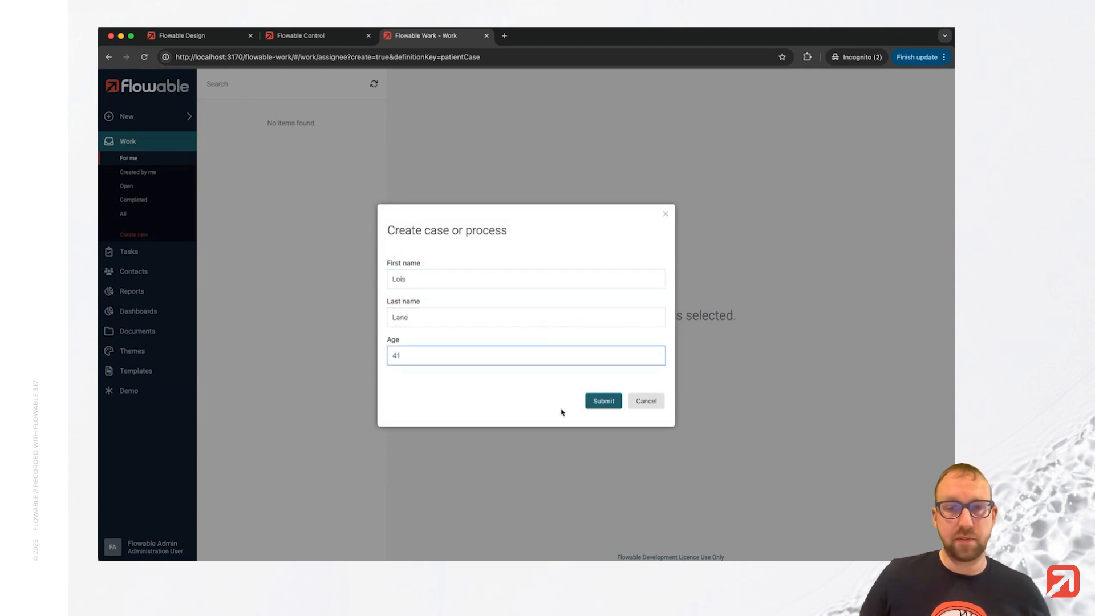
left_click(604, 401)
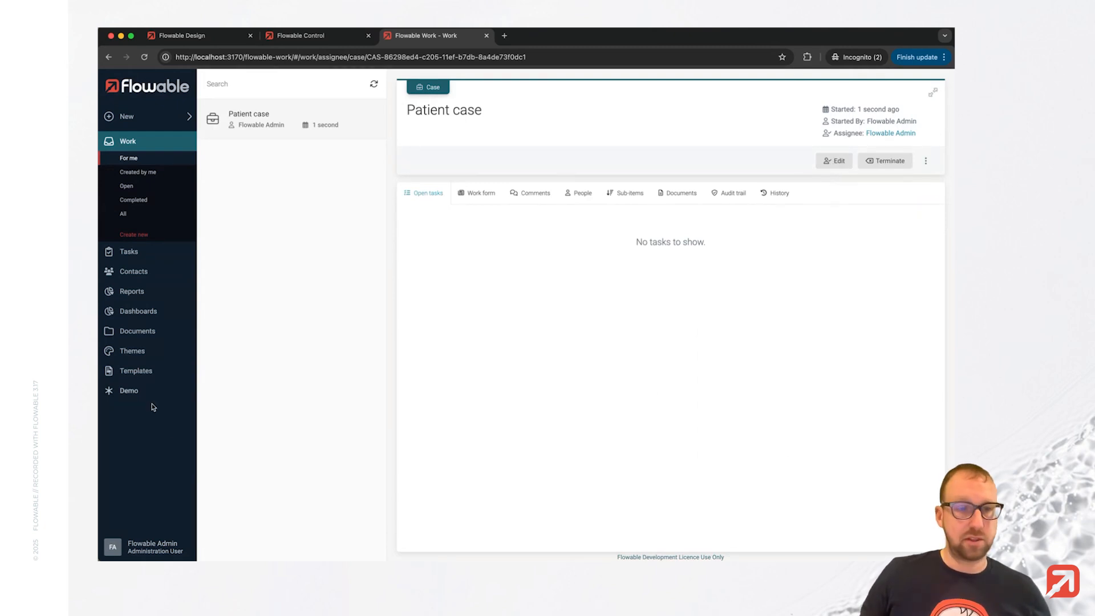
Check the Demo Patients list for the newly created patient, then return to the work inbox.
left_click(129, 391)
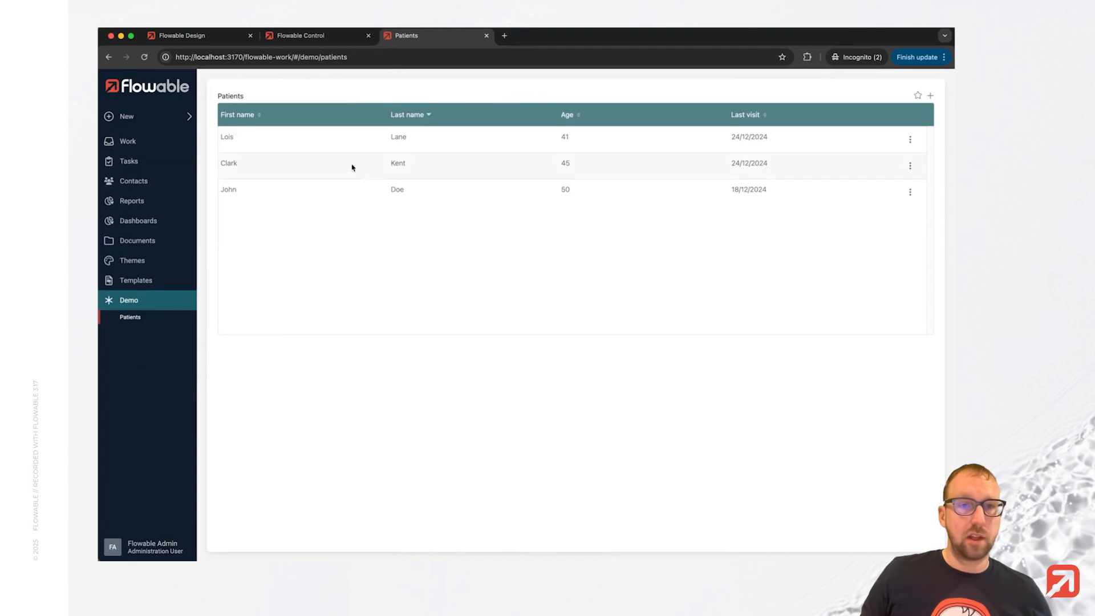
left_click(124, 144)
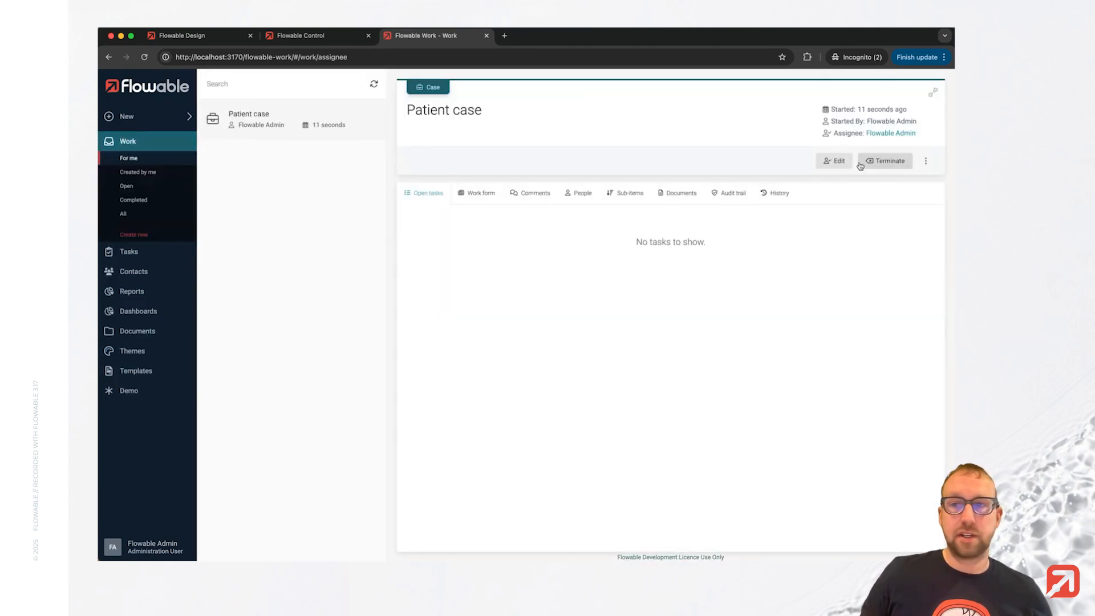
Trigger the case's Edit action and complete the Gather data task with new names Lois UPDATED and Lane UPDATED.
left_click(836, 162)
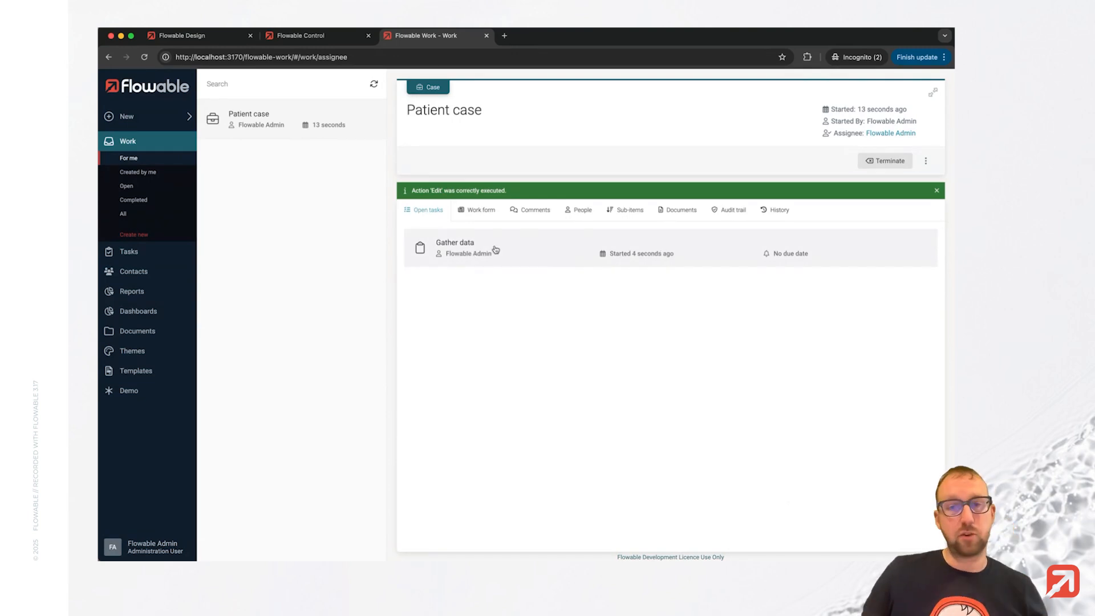
left_click(495, 250)
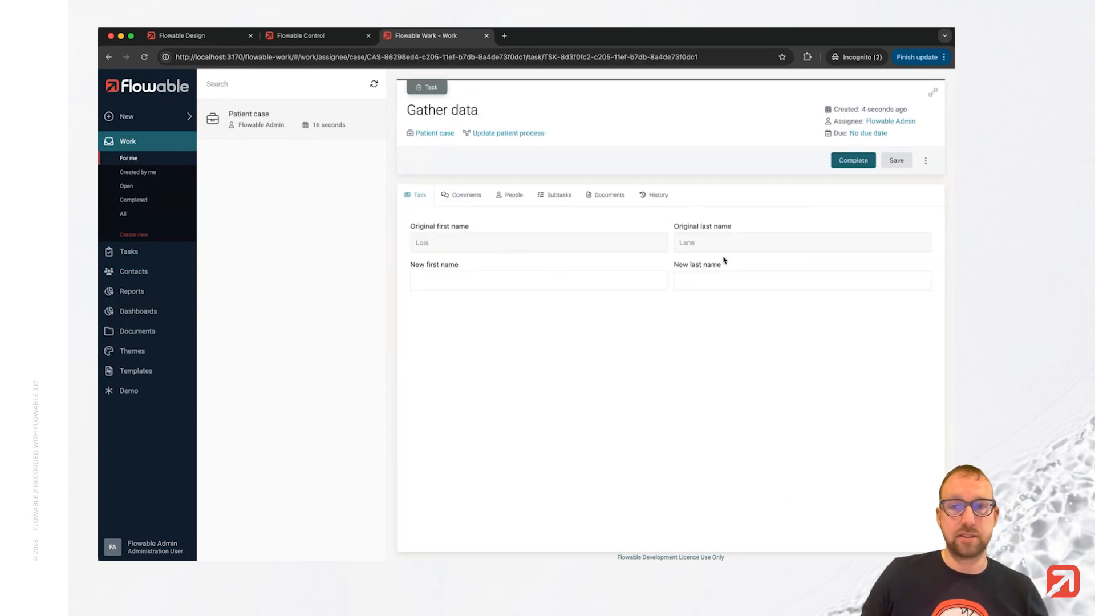
left_click(467, 282)
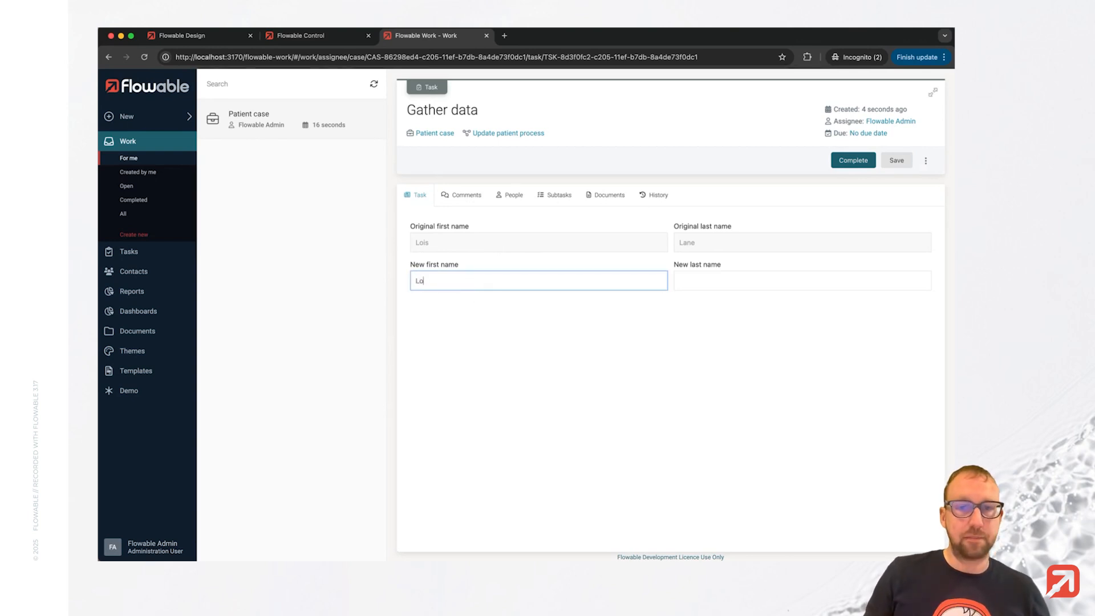
type("UPDATE")
key("Tab")
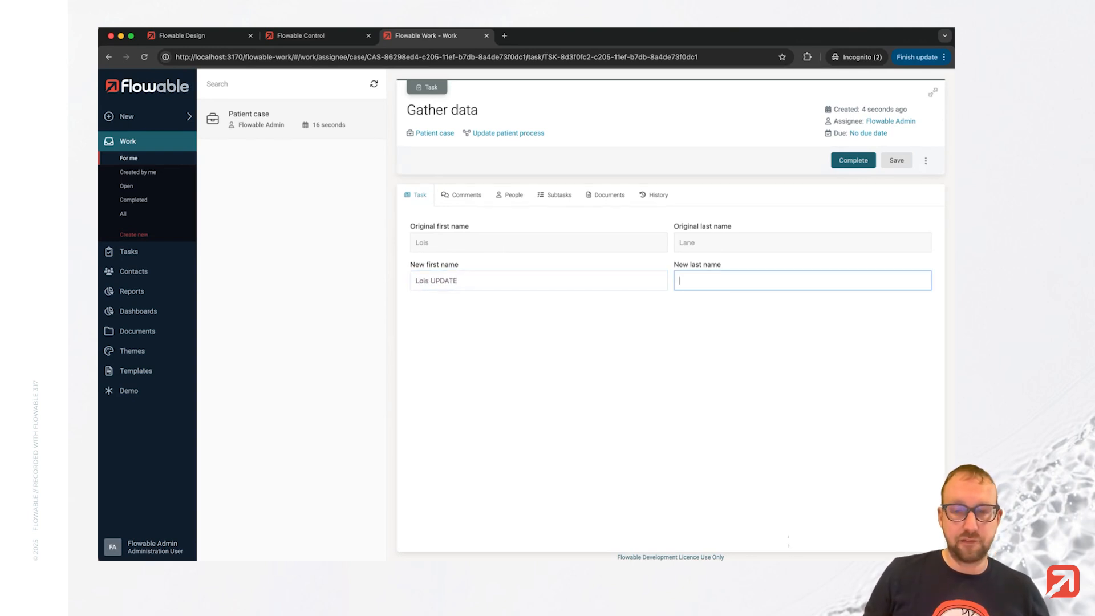
type("Lane UPDATED")
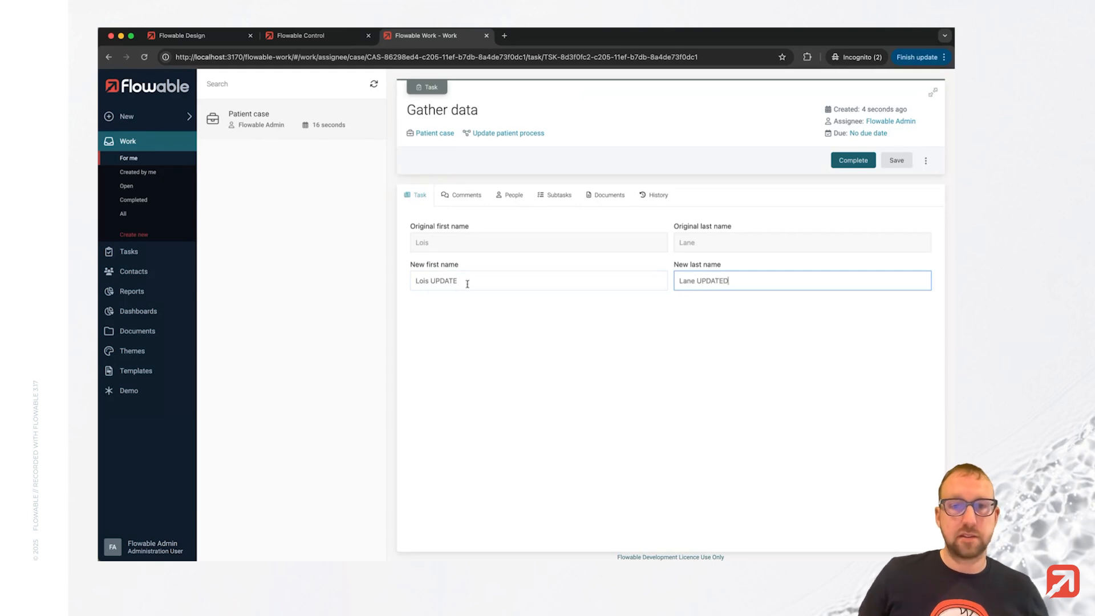
left_click(506, 281)
type("D")
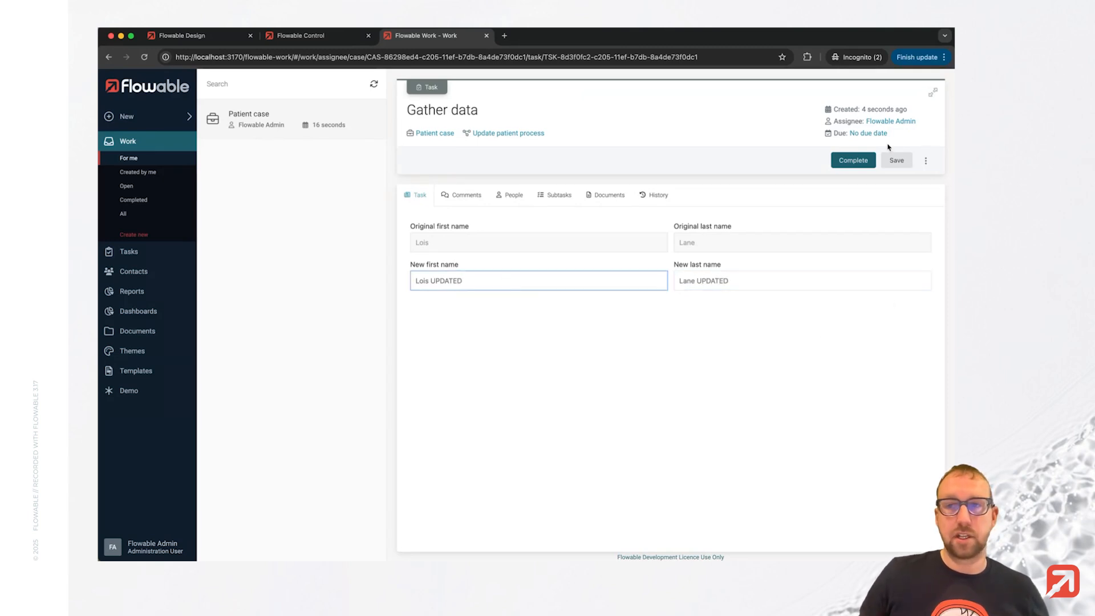
left_click(850, 162)
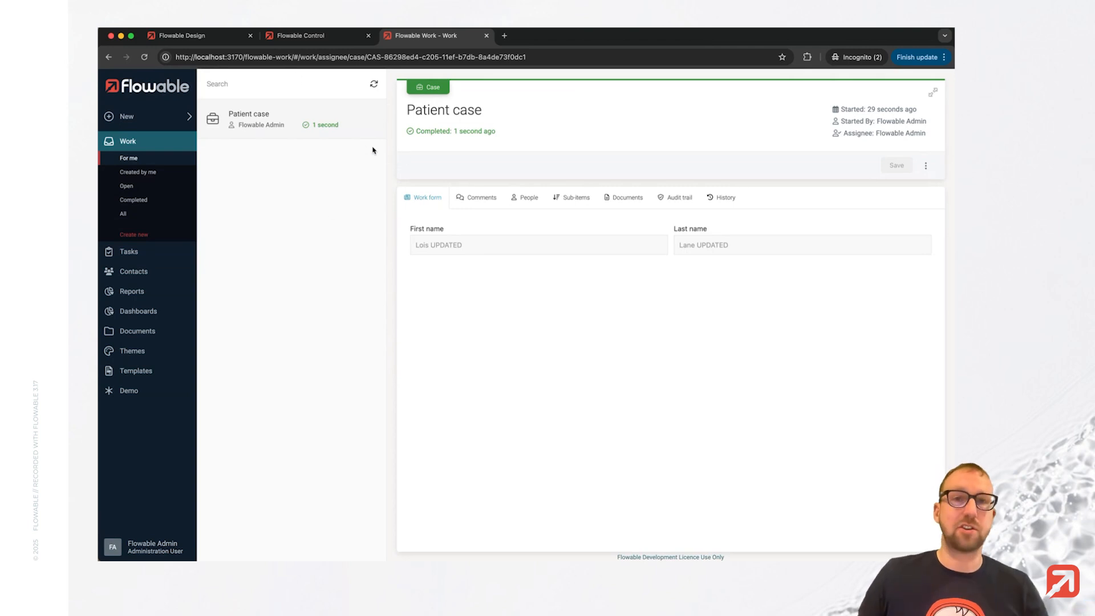
Check the Demo Patients list for the updated patient names.
left_click(129, 391)
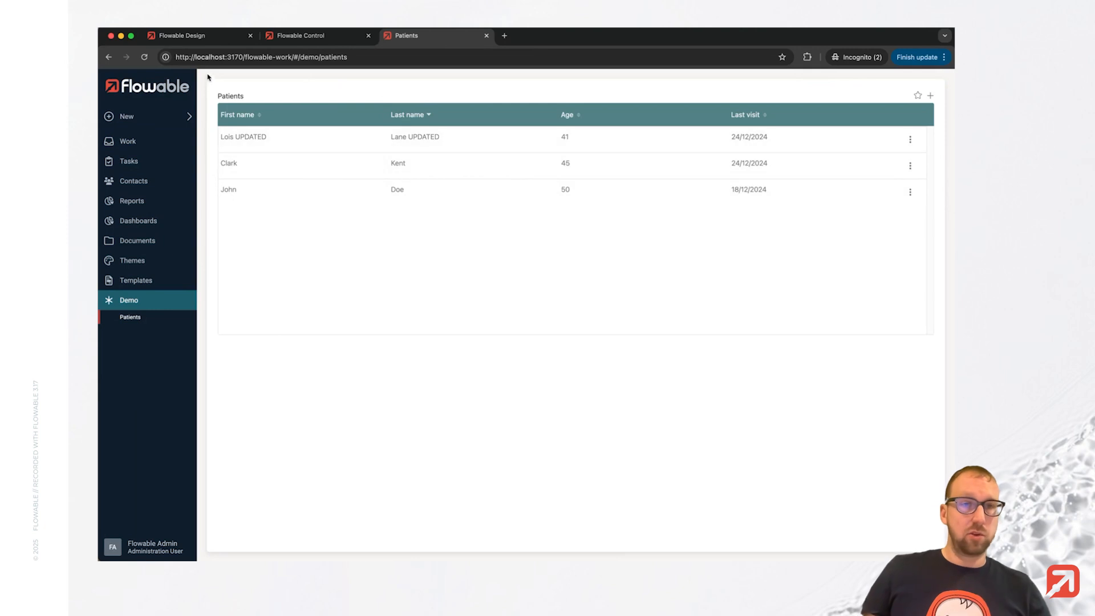
Add a user event listener named Delete below Edit in the Patient case plan model.
left_click(194, 36)
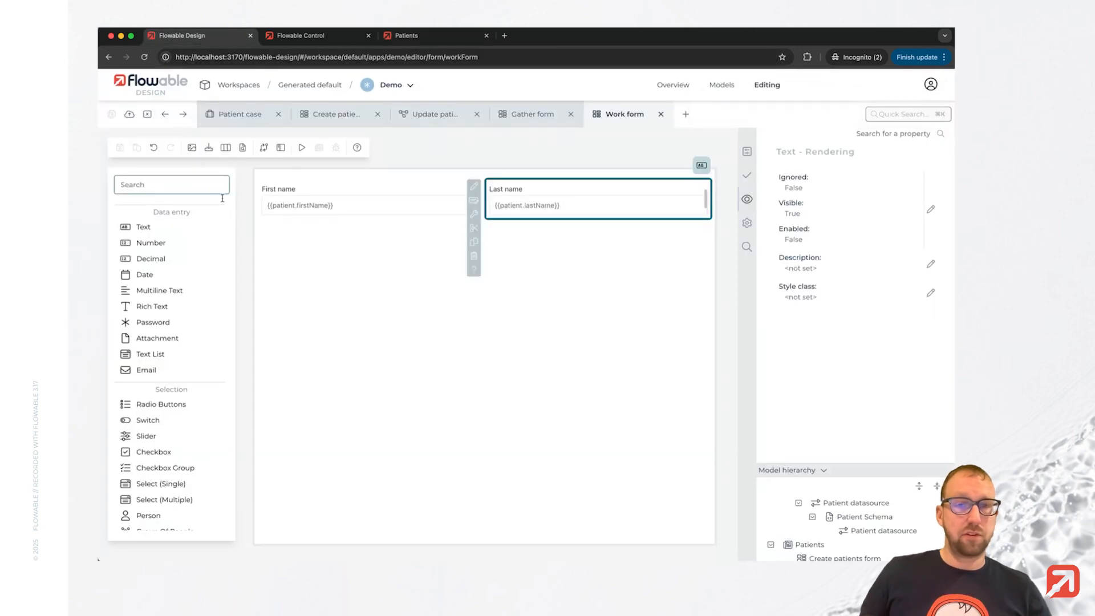
left_click(251, 116)
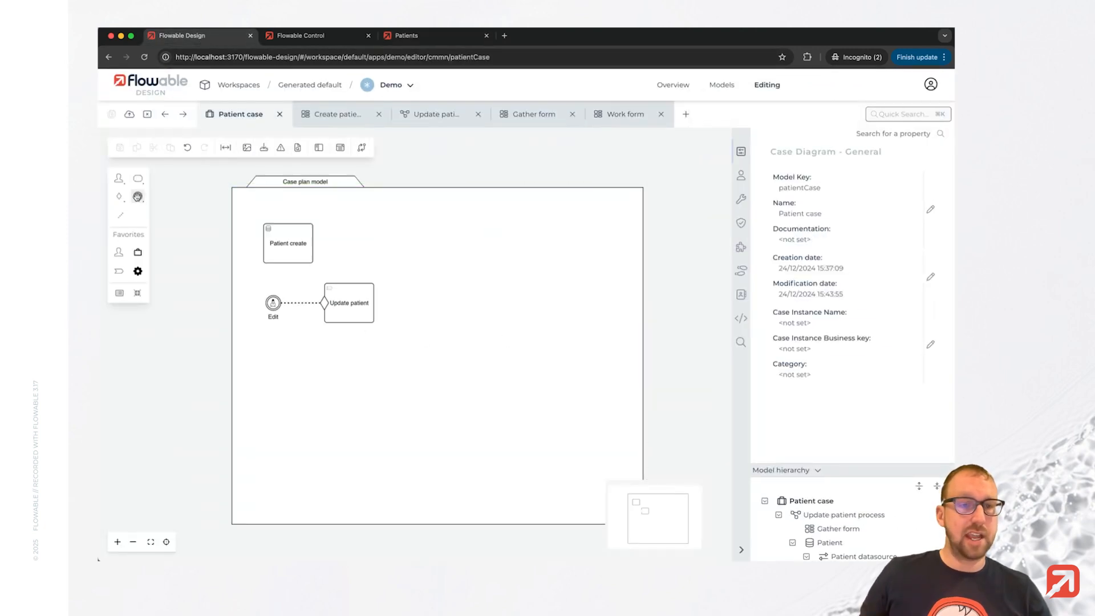
left_click(137, 196)
left_click_drag(196, 213, 271, 396)
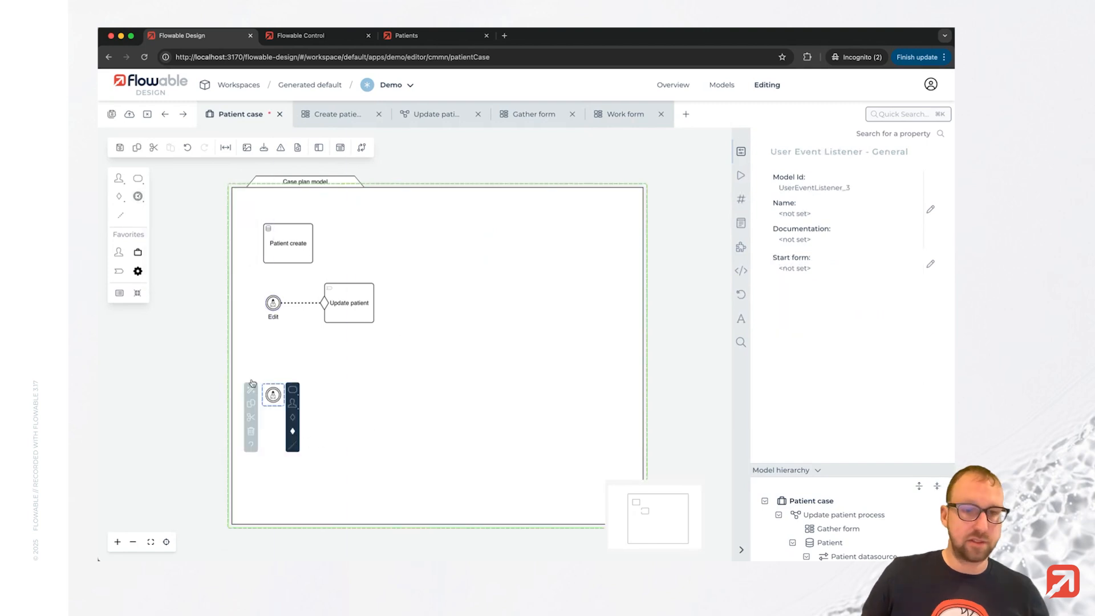
double_click(272, 394)
type("Delete")
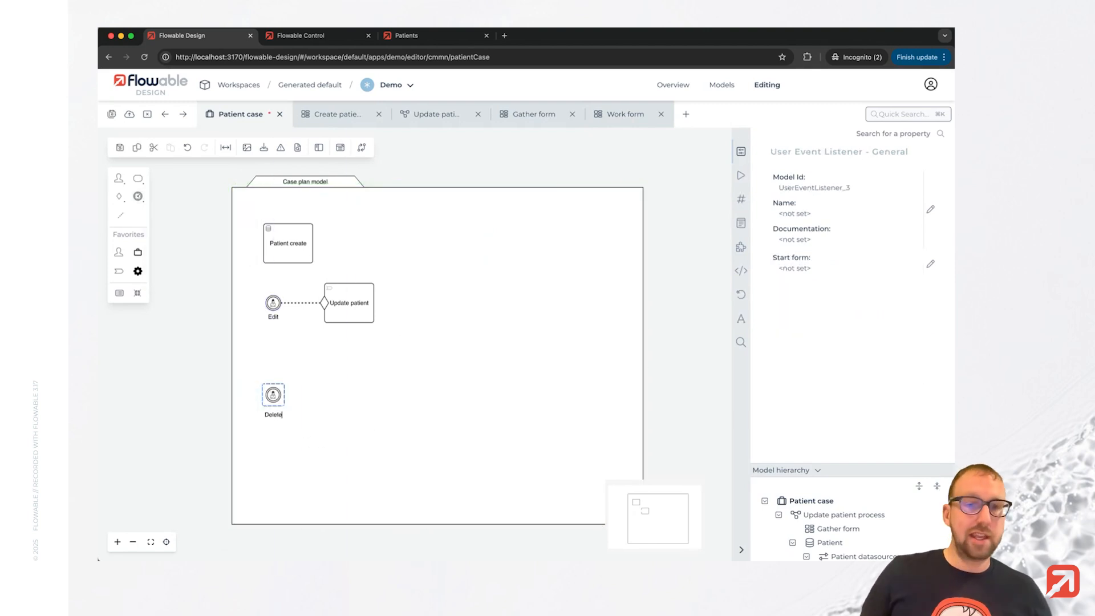
left_click(384, 402)
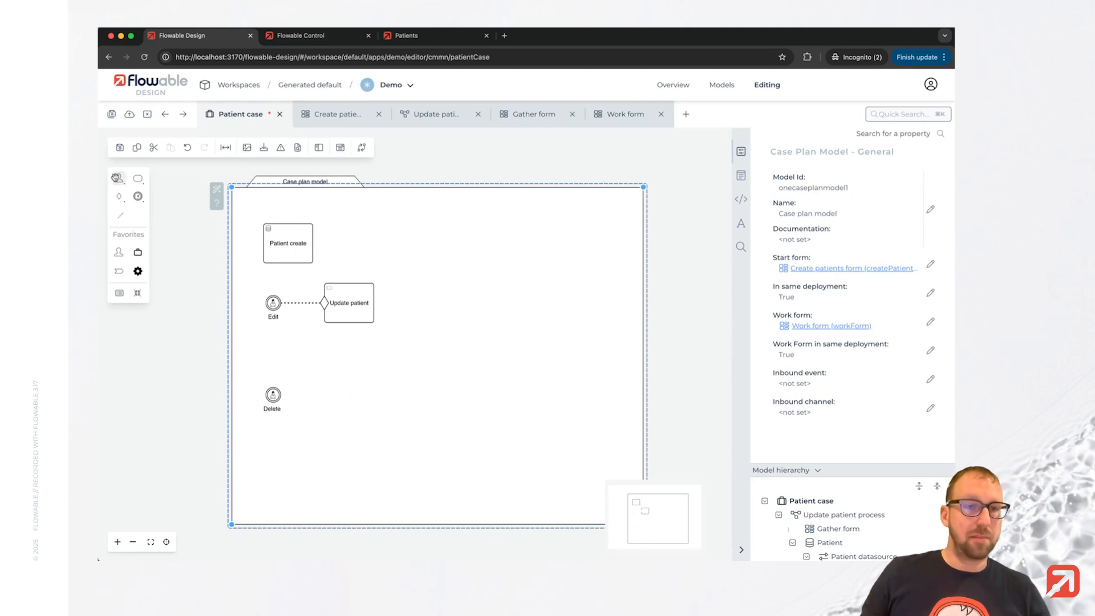
Add a Data object delete task to the right of the Delete listener.
left_click(118, 178)
left_click(181, 401)
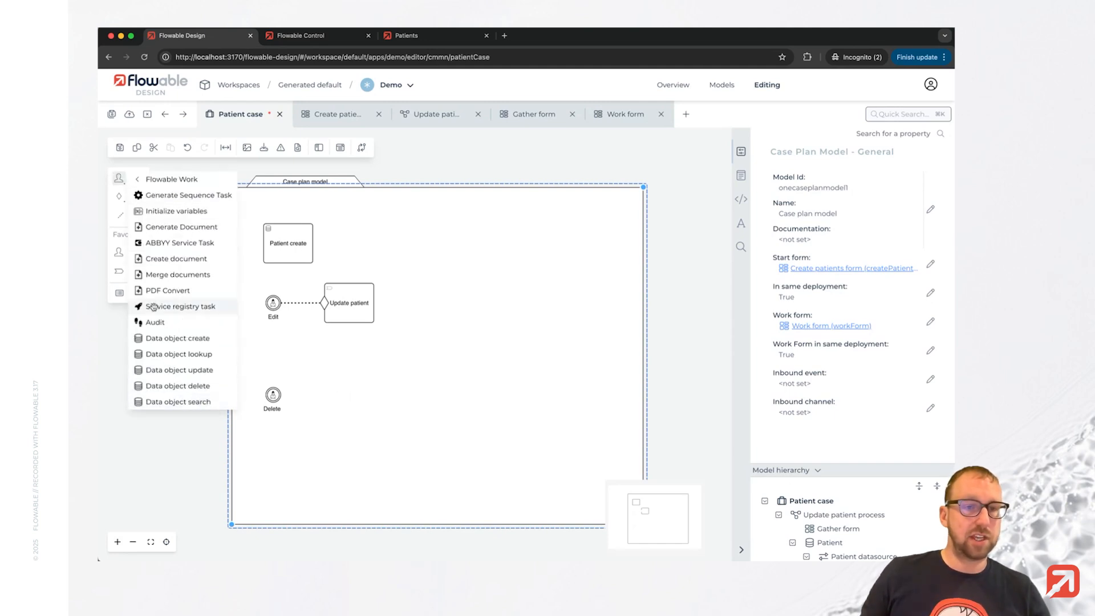
left_click(191, 385)
left_click(349, 402)
Connect the Delete listener to the Data object delete task.
left_click(274, 394)
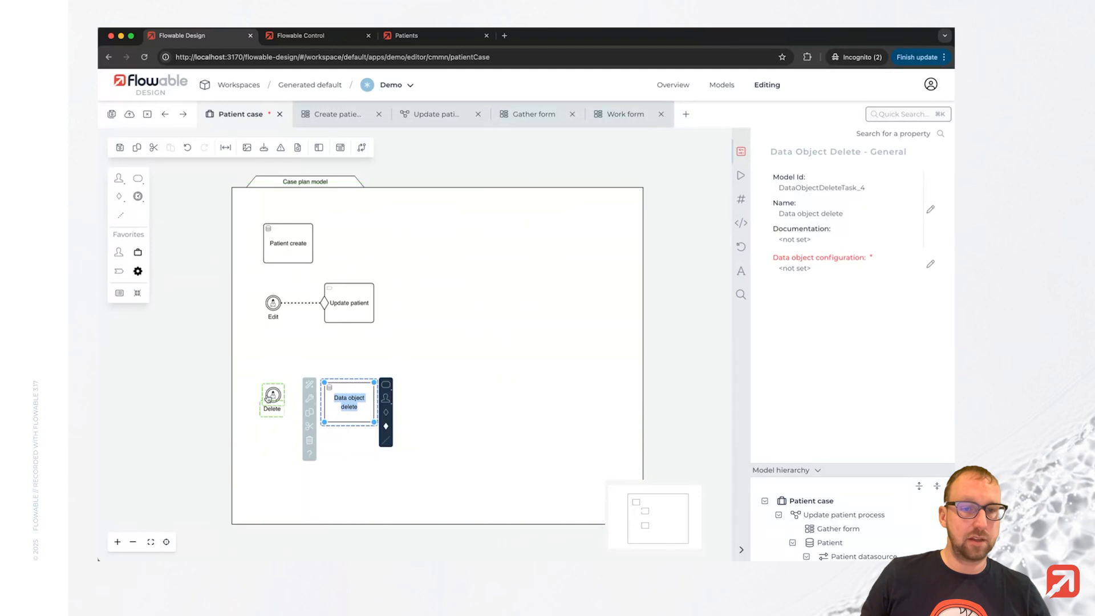
left_click(301, 411)
left_click(273, 395)
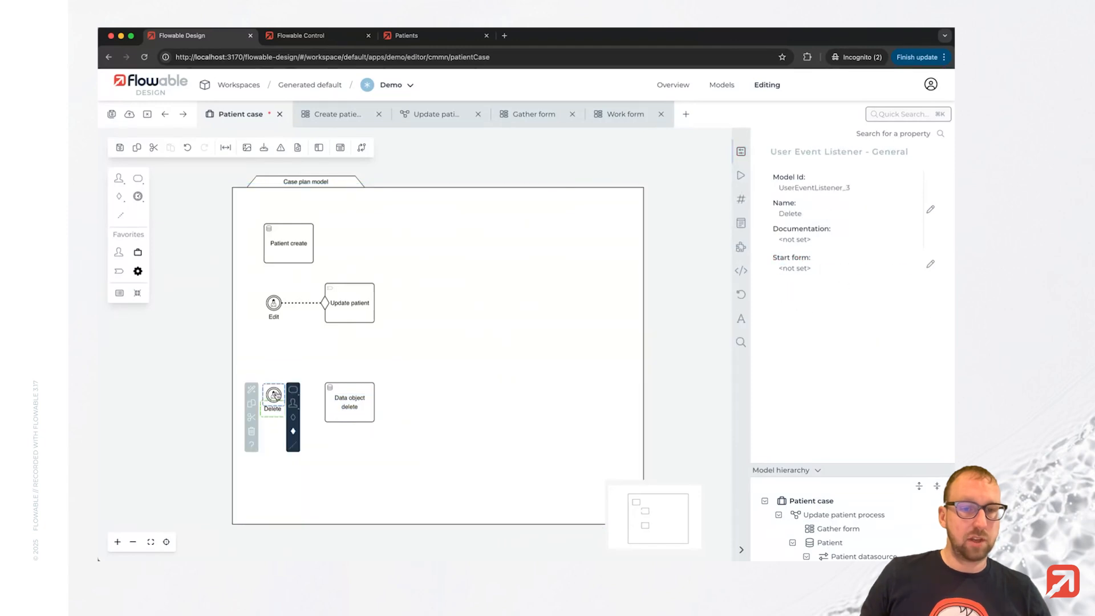
left_click_drag(294, 413, 364, 400)
left_click(418, 407)
left_click(421, 405)
left_click(344, 398)
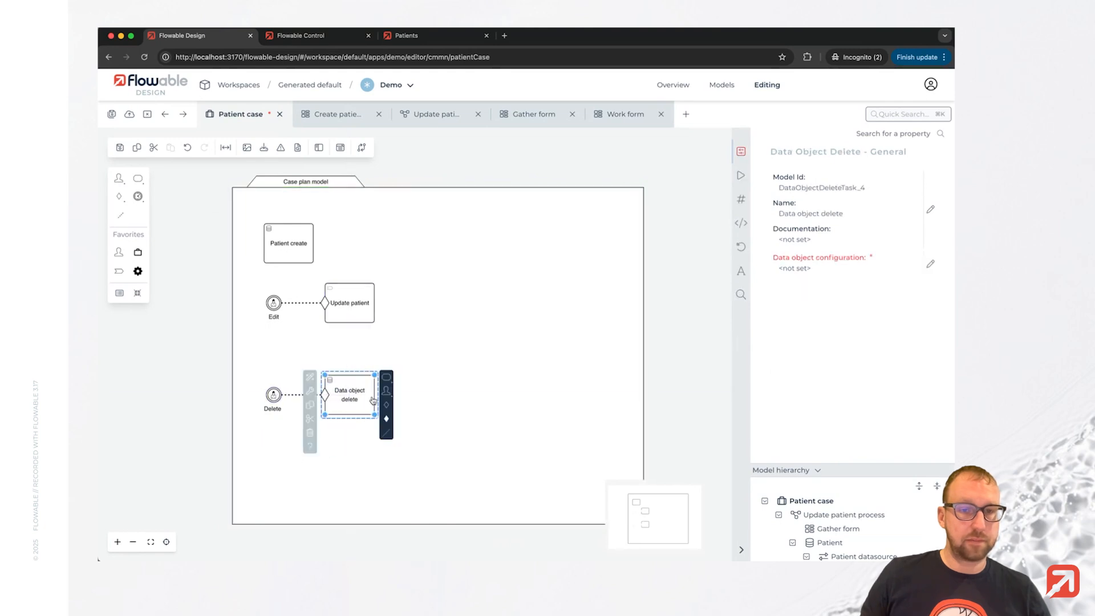
left_click(435, 402)
left_click(336, 400)
Rename the Data object delete task to Patient delete.
double_click(349, 395)
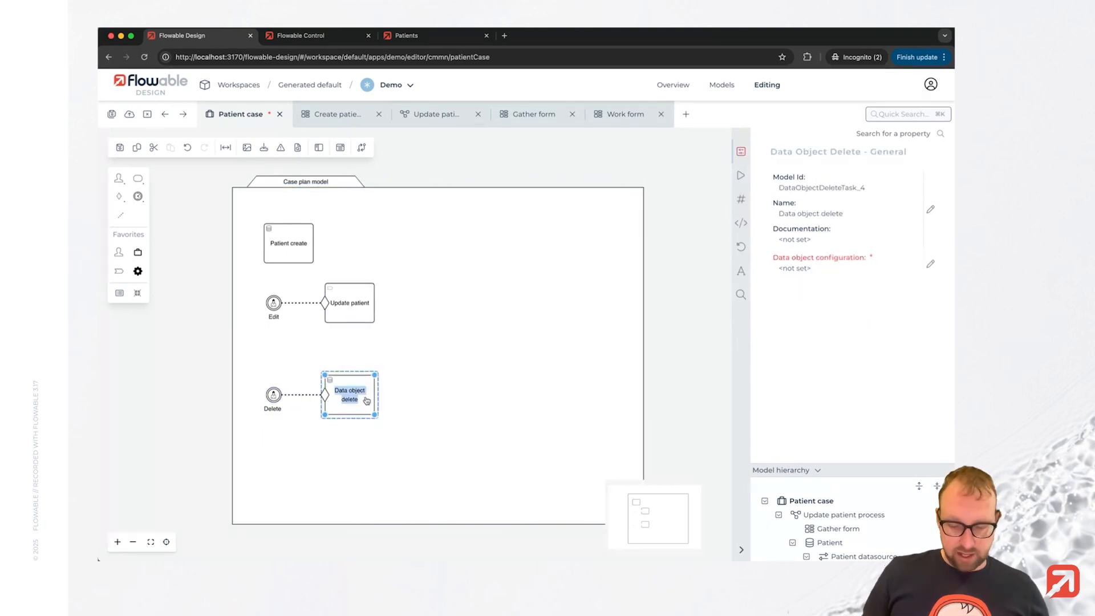
type("Patient delete")
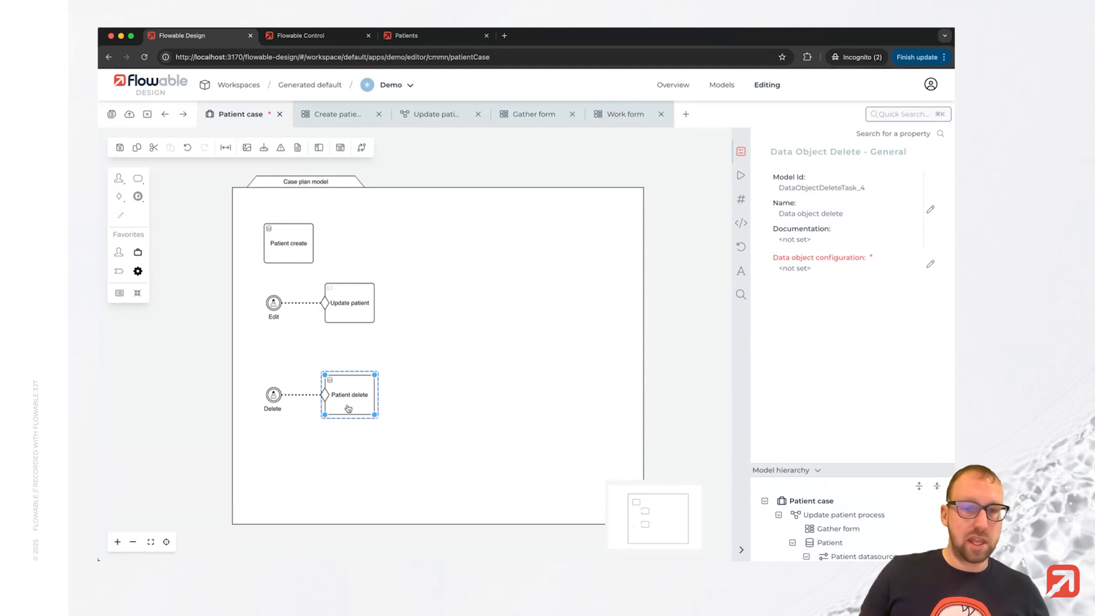
left_click(405, 386)
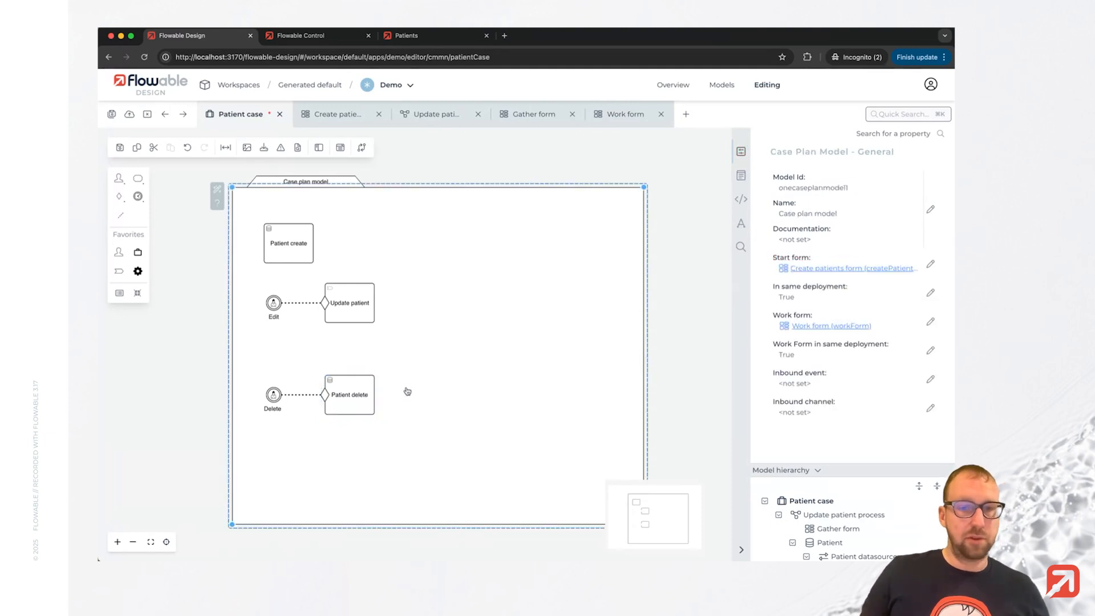
Configure the Patient delete task's operation to map the ID to ${patient.id} on the linked Patient data object.
left_click(367, 396)
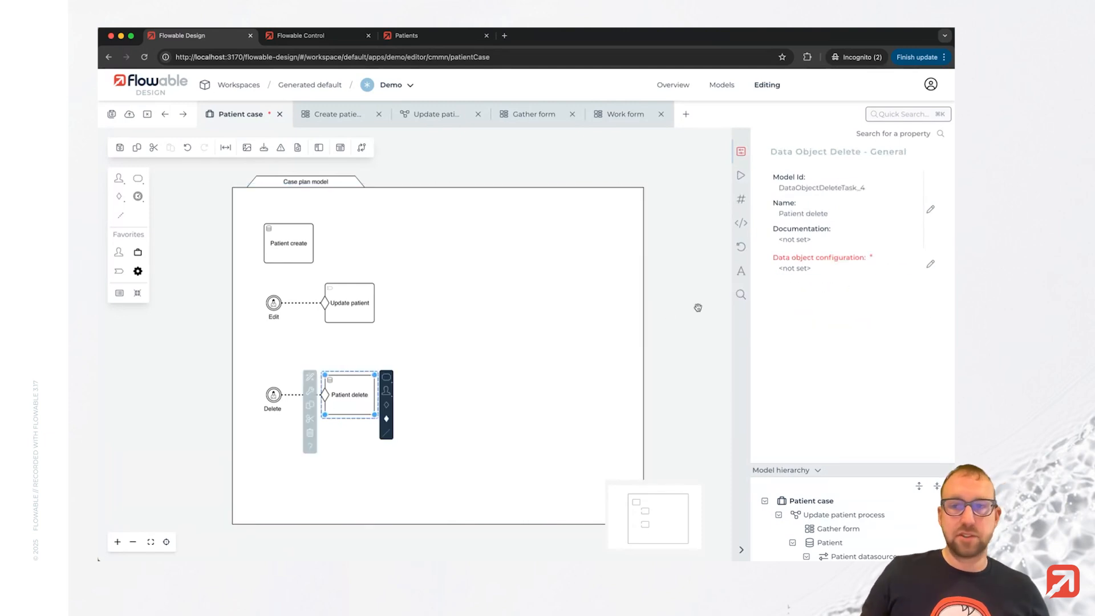
left_click(930, 264)
left_click(300, 352)
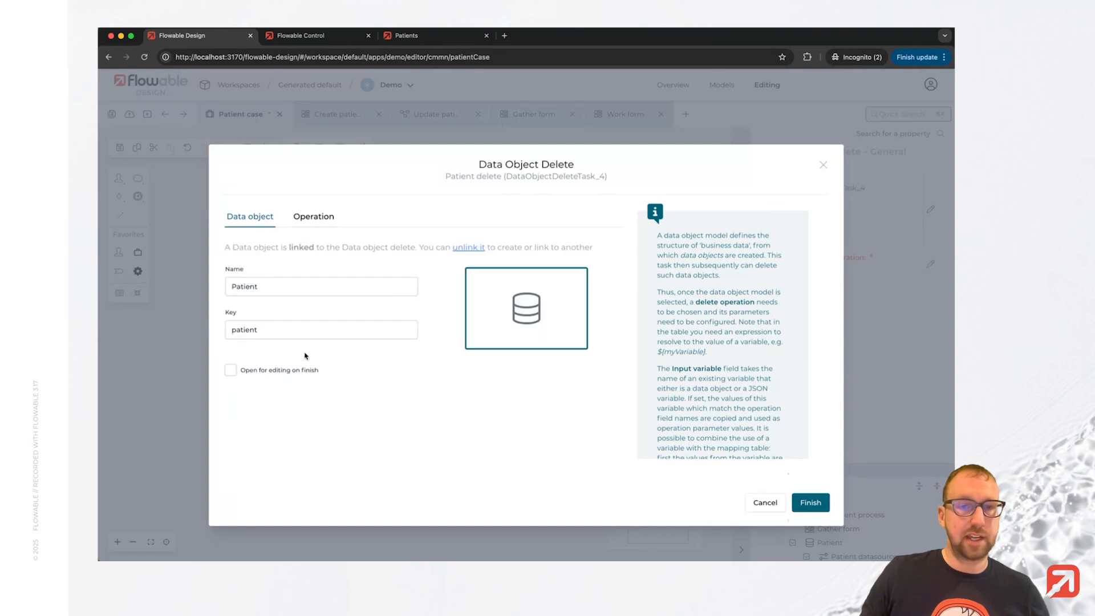
left_click(308, 221)
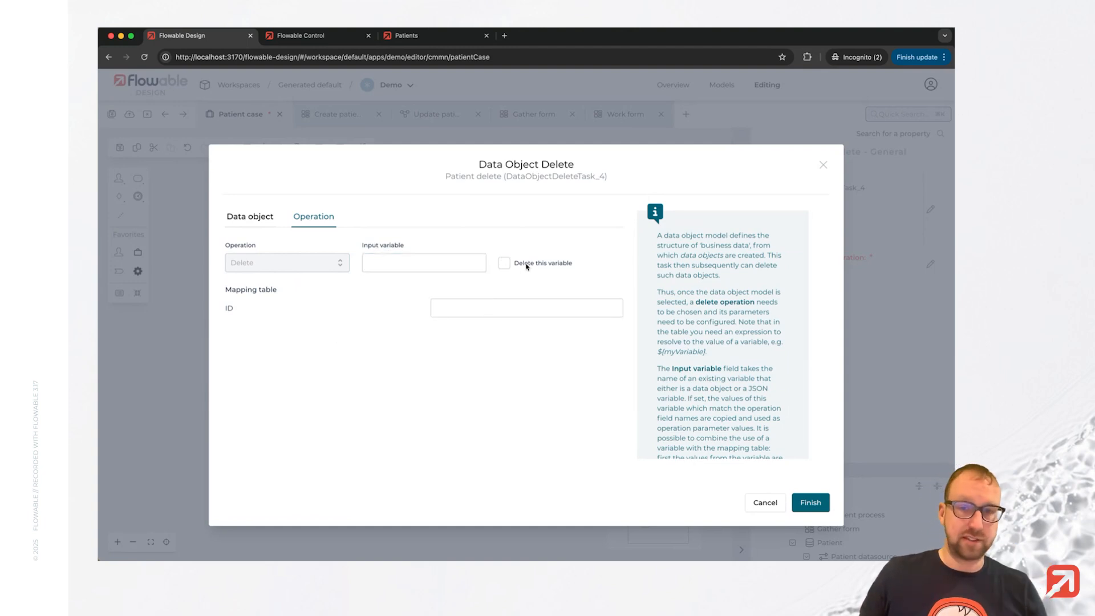
left_click(497, 307)
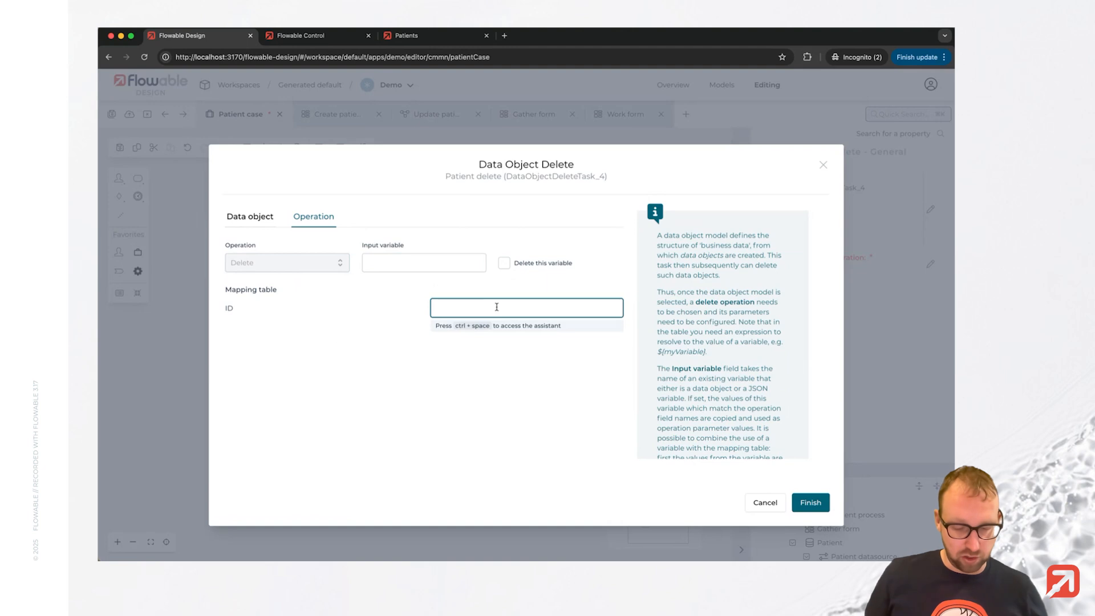
type("${")
type("patien")
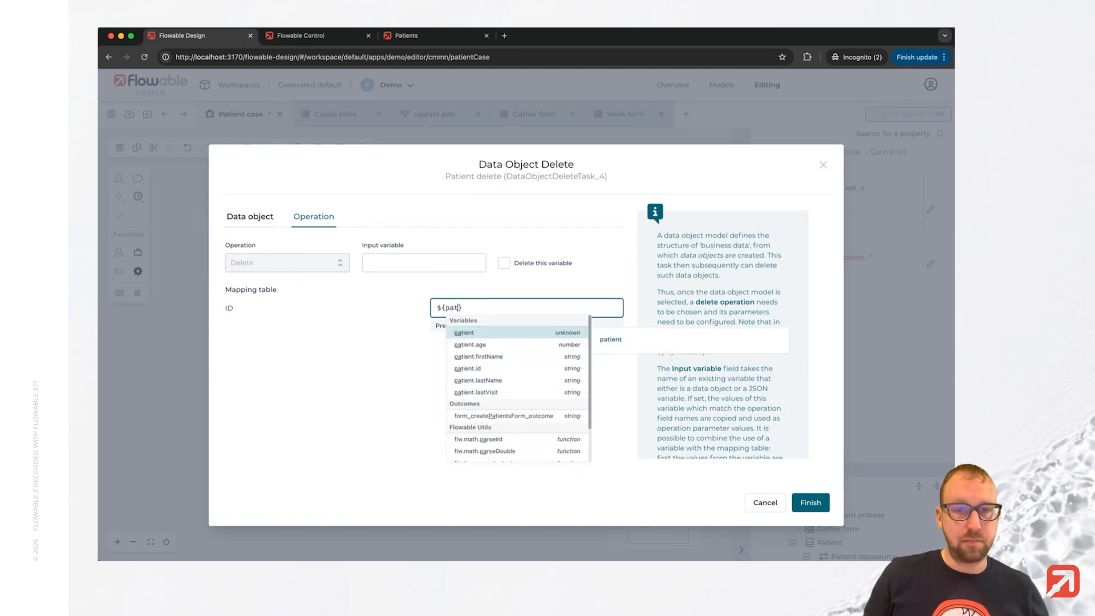
type("t.id")
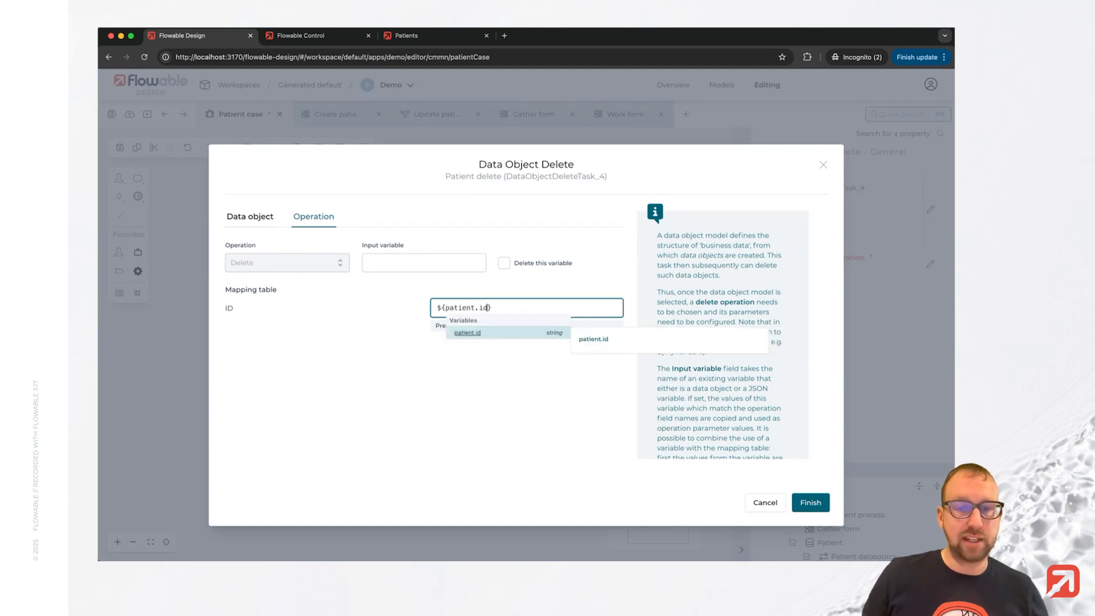
key("Right")
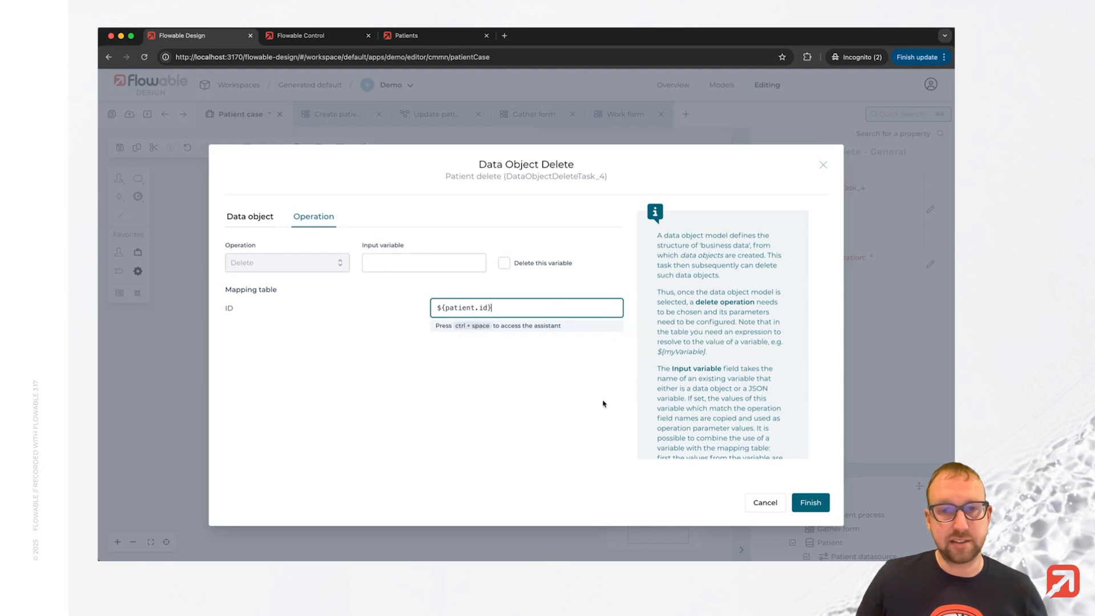
left_click(816, 509)
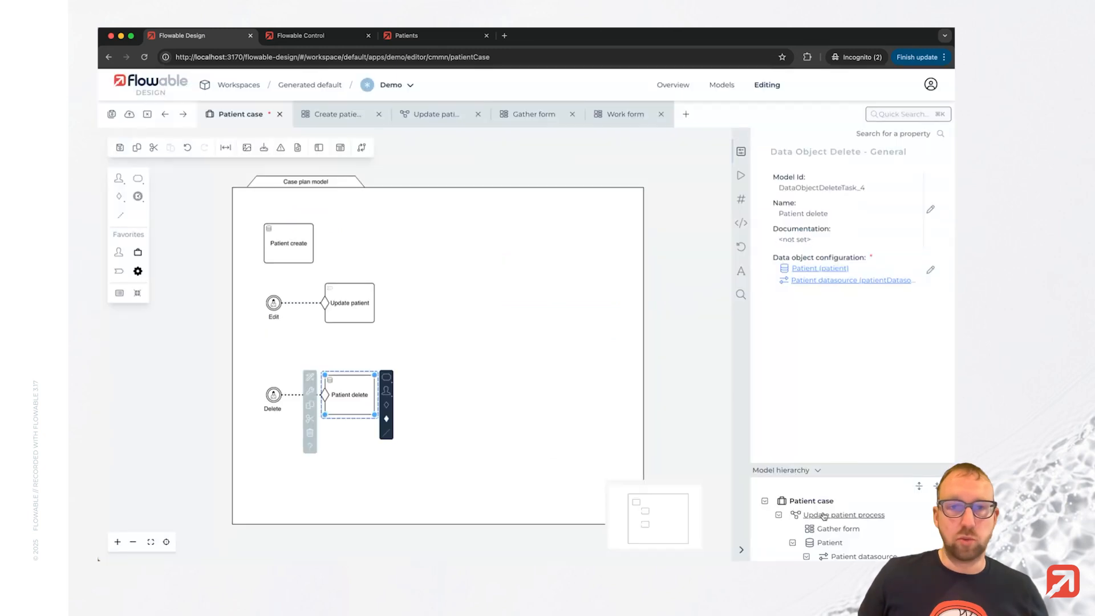
Save the case model and publish the Demo app to the default deployment target.
left_click(112, 114)
left_click(130, 114)
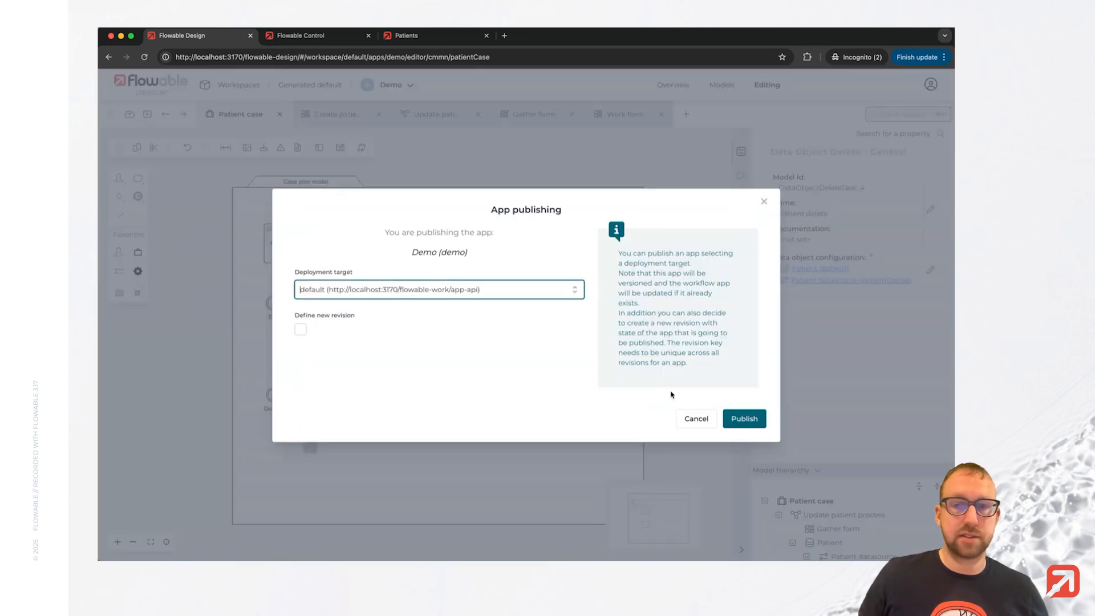
left_click(739, 418)
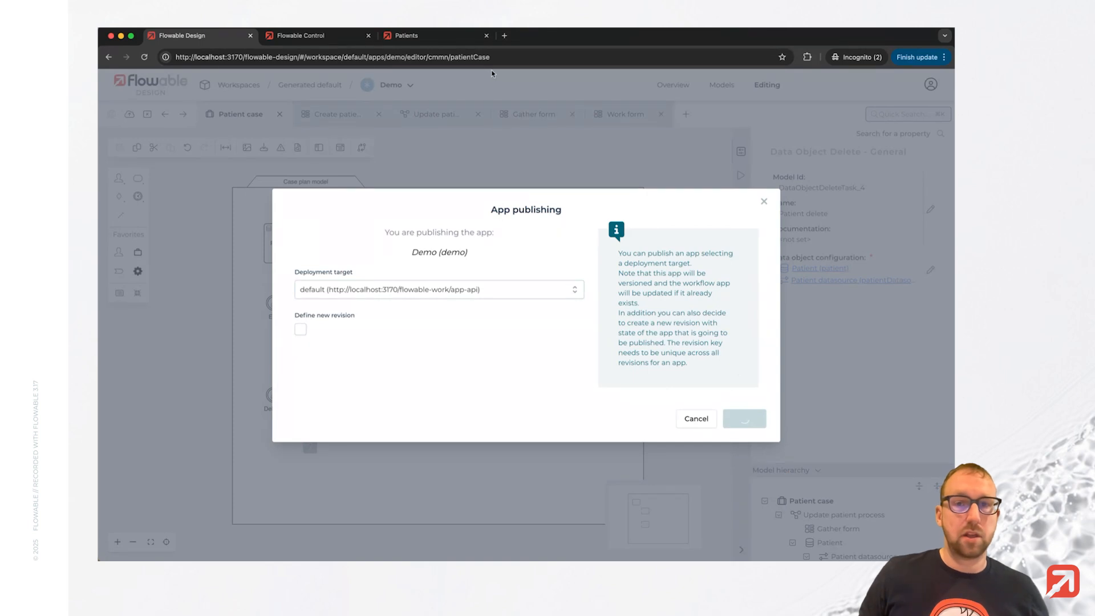
In Flowable Work, start a new Patient case, entering the patient's first name, last name and age 32.
left_click(425, 32)
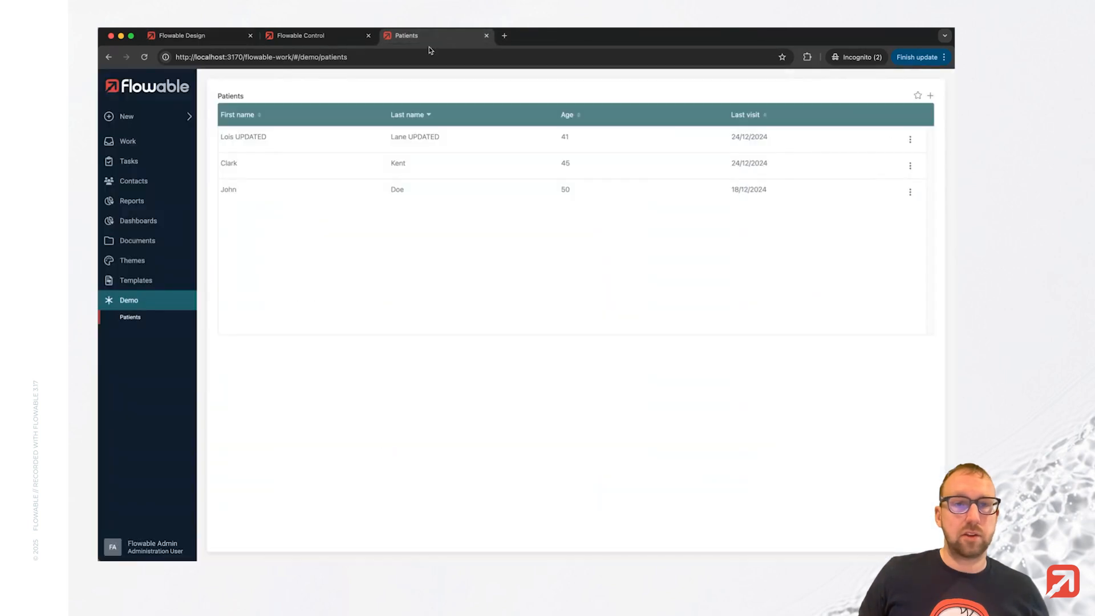
left_click(136, 142)
left_click(145, 239)
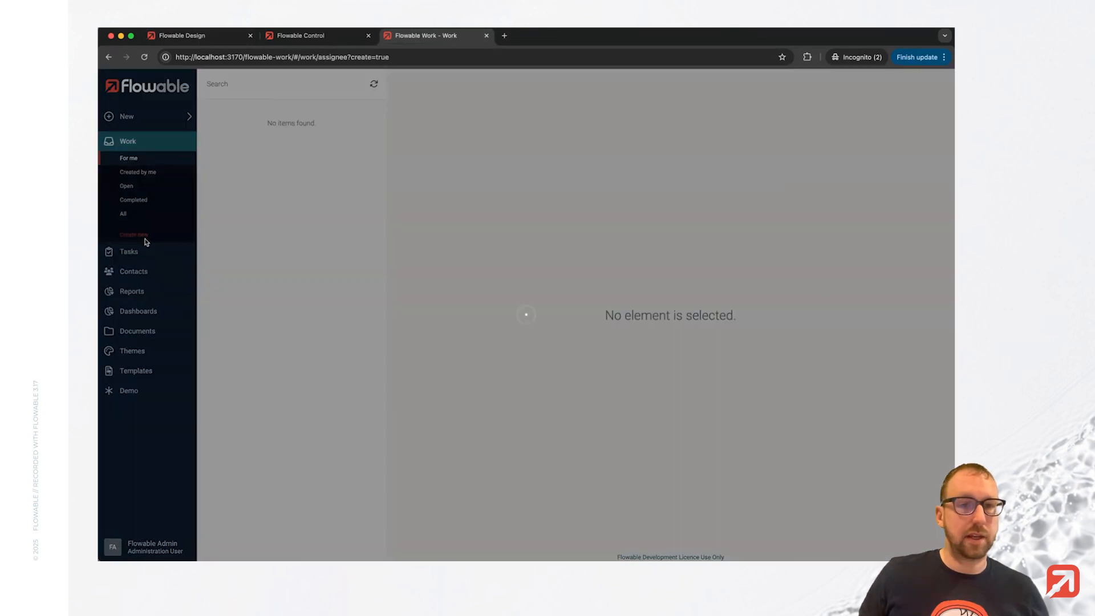
left_click(459, 300)
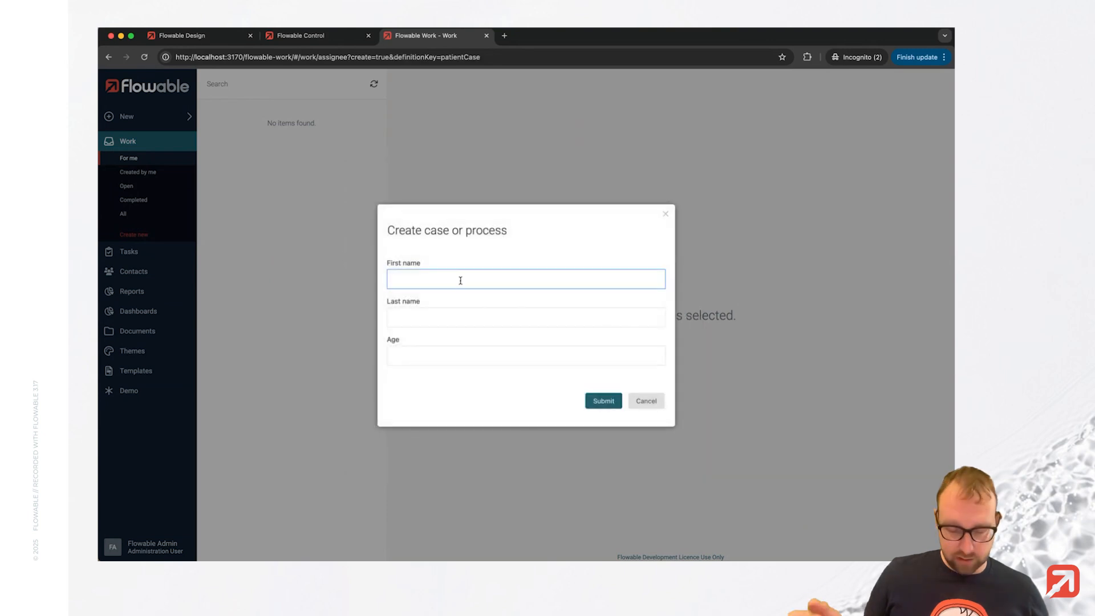
key("Tab")
type("Pa")
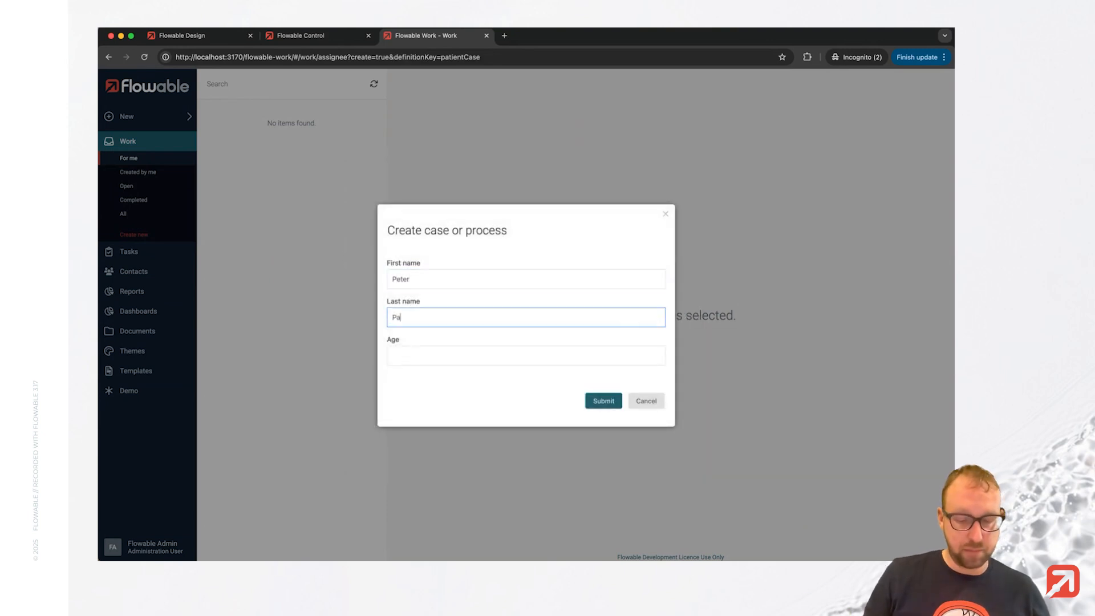
key("Tab")
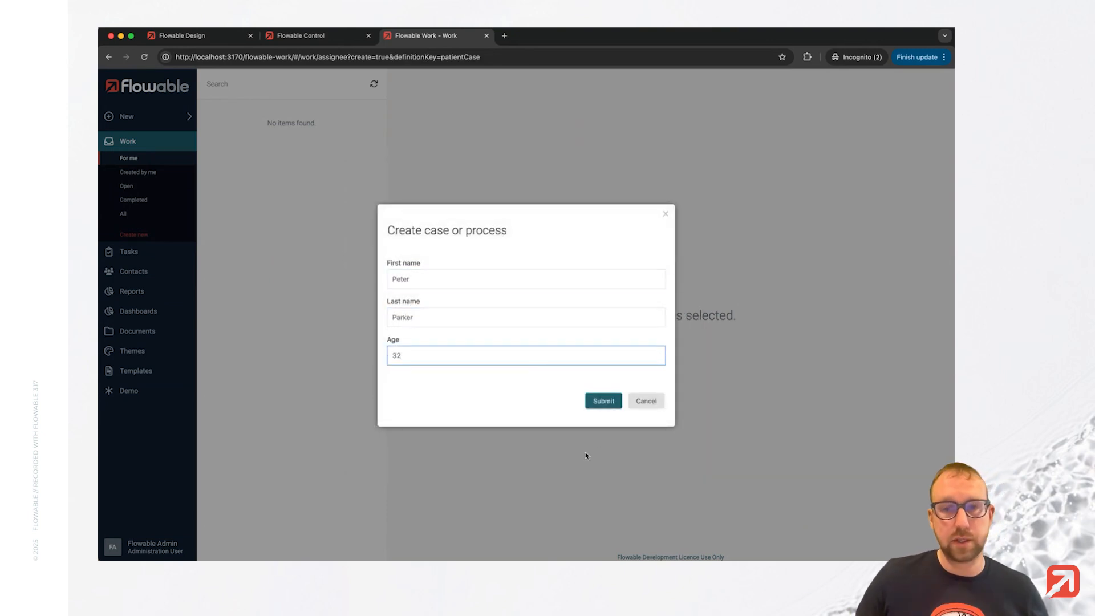
left_click(604, 403)
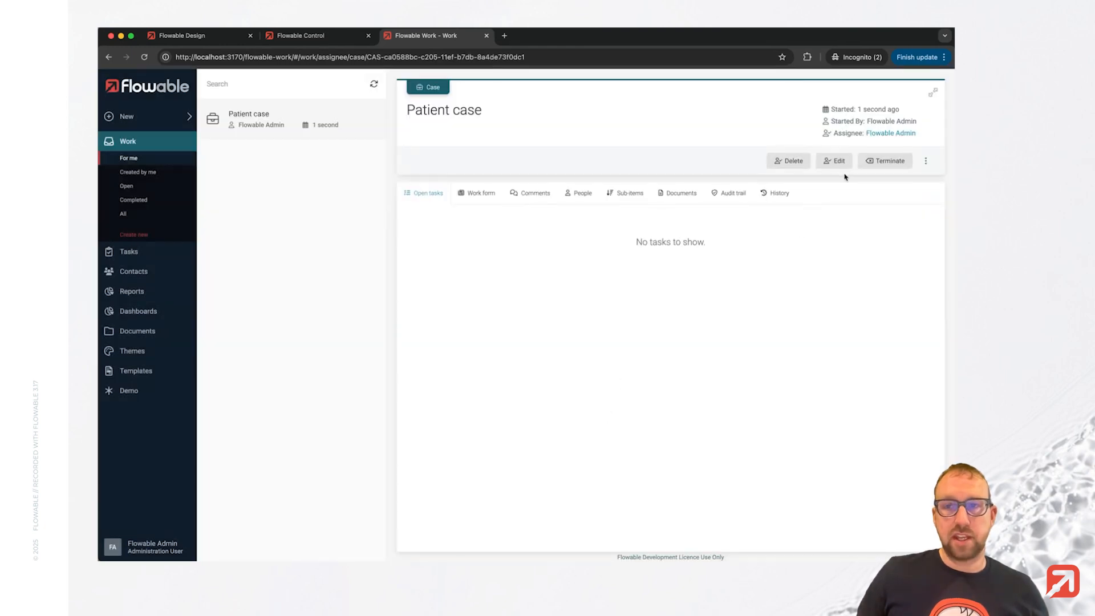
Check the Patients list, then run the Delete action on the newly started Patient case.
left_click(129, 392)
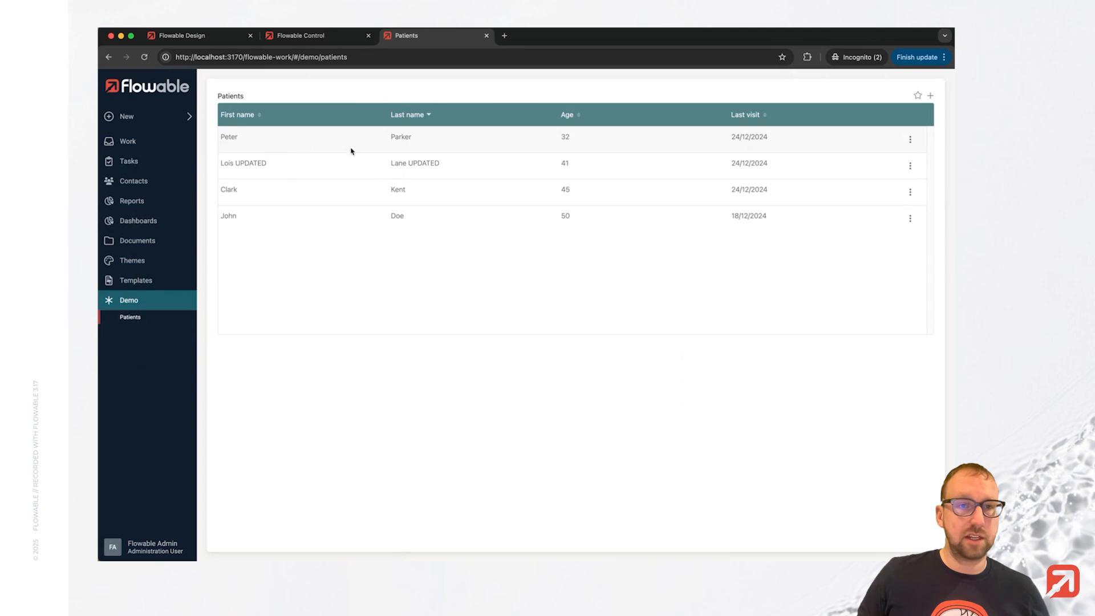
left_click(171, 147)
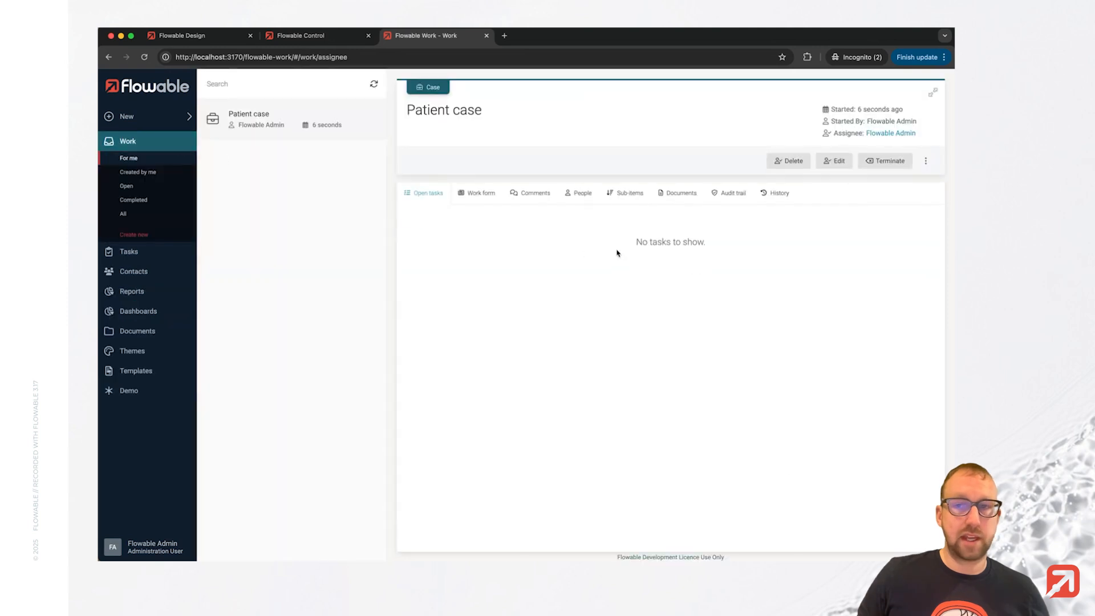
left_click(785, 165)
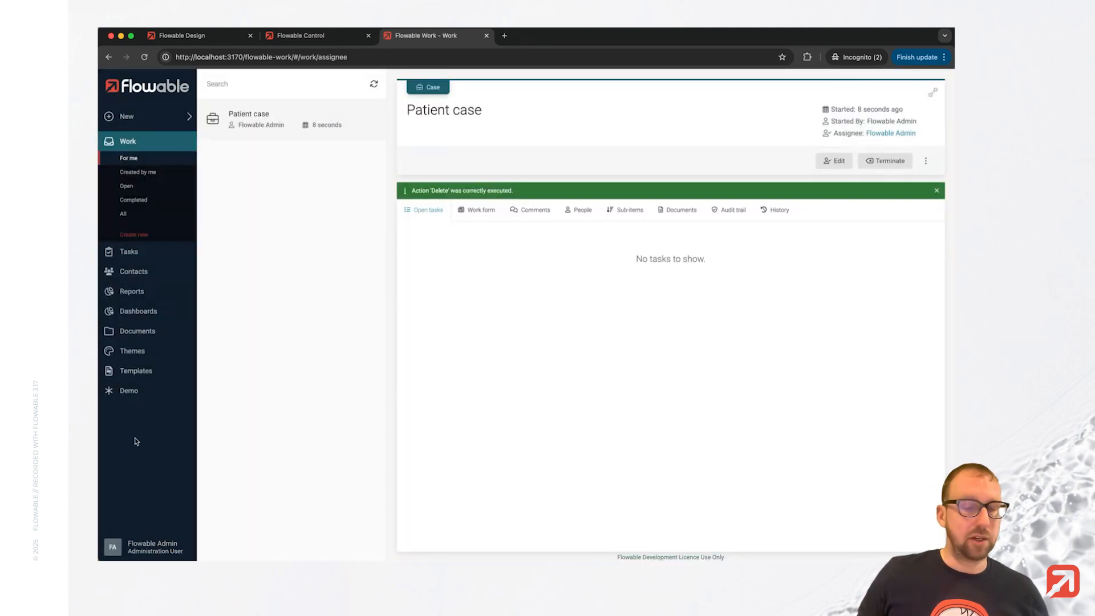
Open the Patients list to check the deletion, then return to the Patient case model in Flowable Design.
left_click(135, 391)
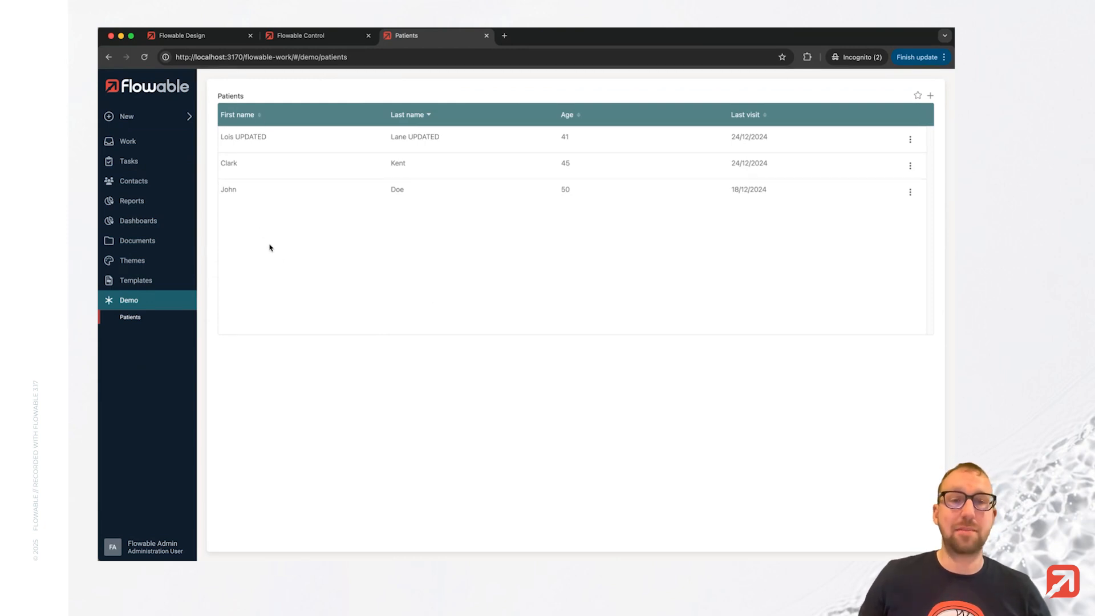
left_click(228, 36)
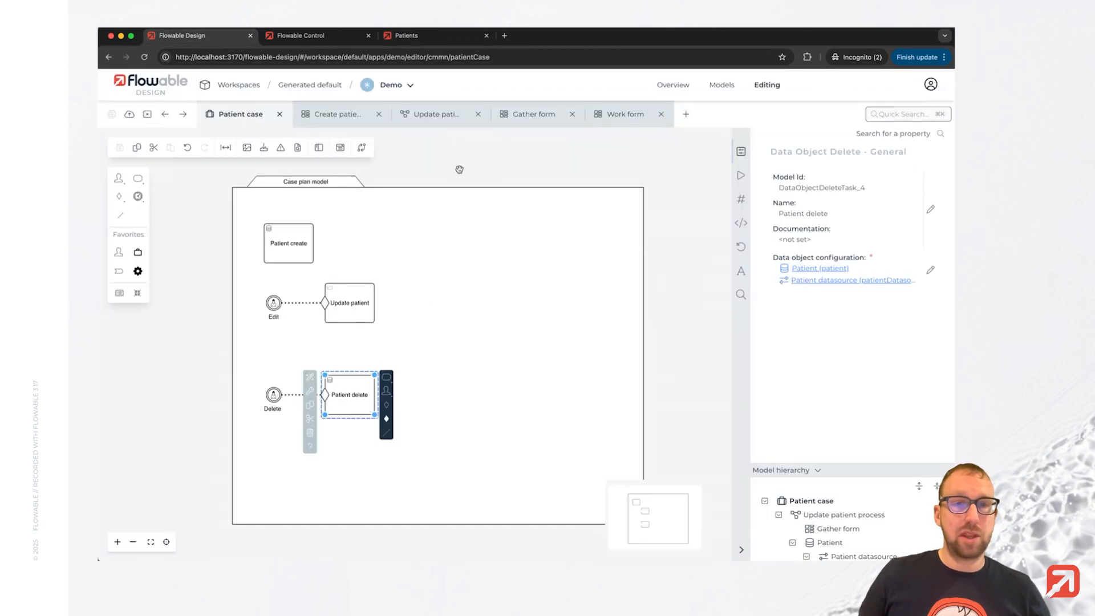
left_click(170, 336)
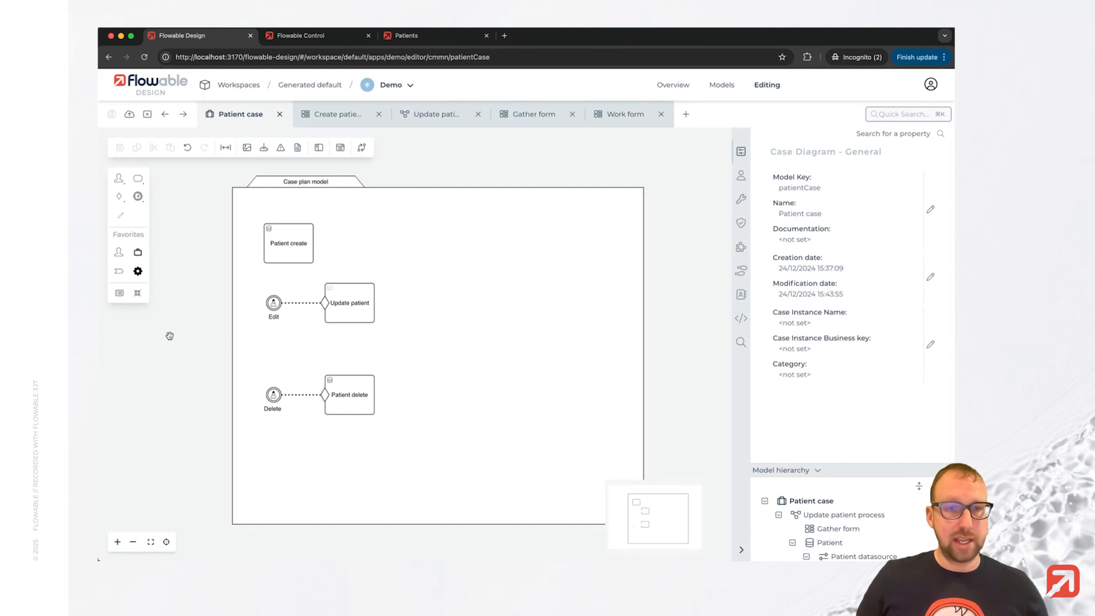